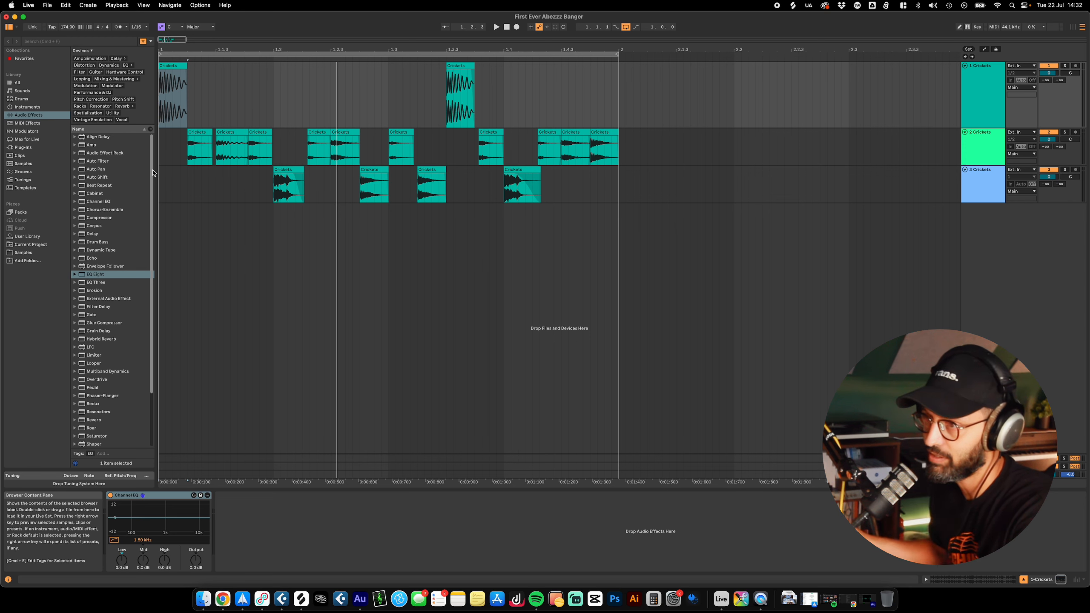
Step: In the Link, Tempo & MIDI settings, set the first control surface slot's surface, input and output to None
left_click(66, 4)
mouse_move(29, 5)
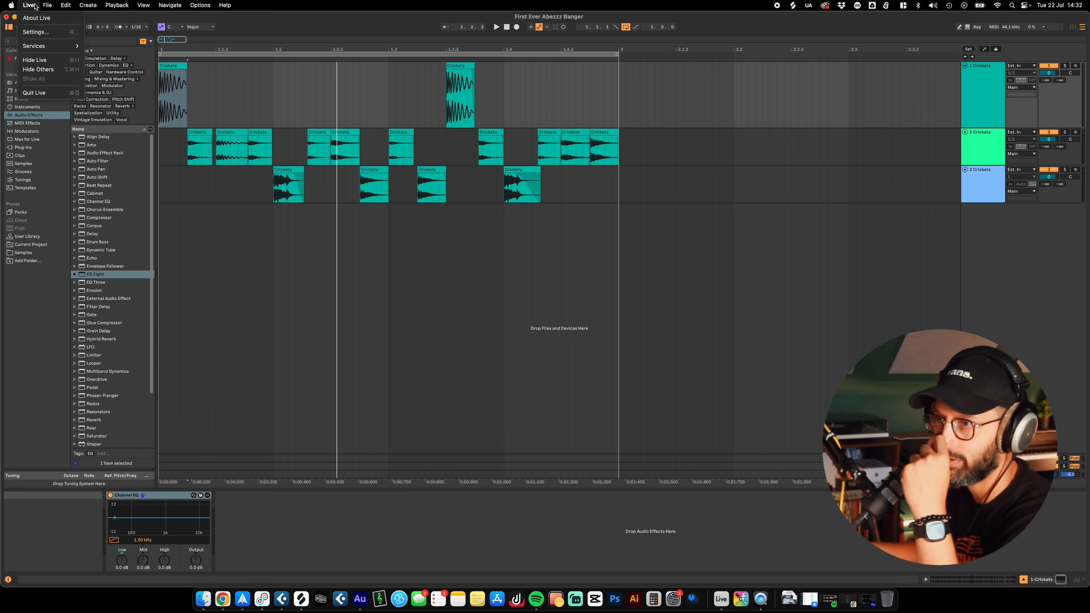
left_click(39, 35)
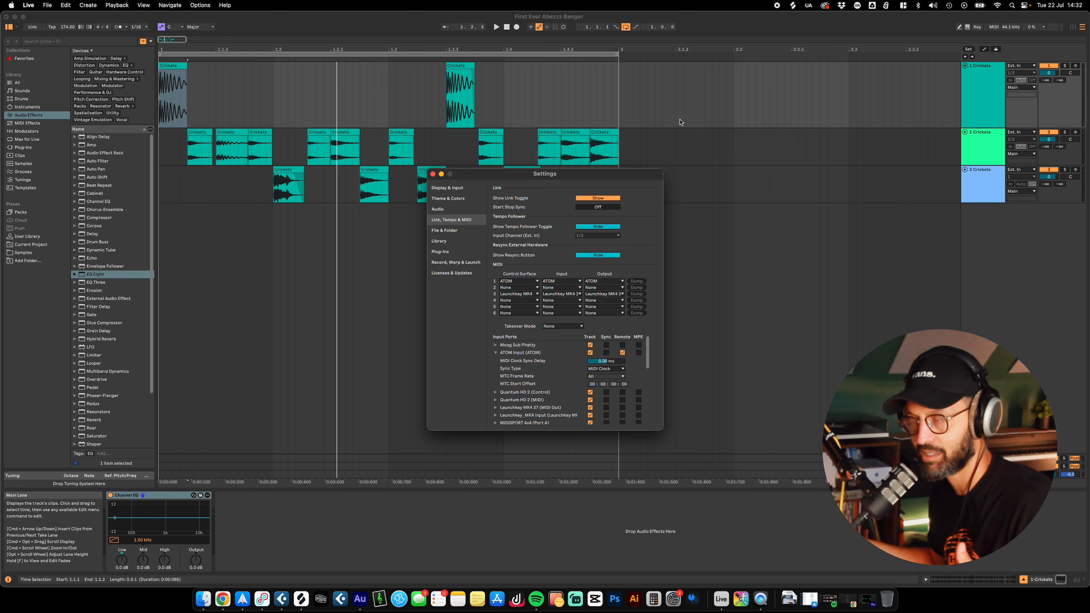
left_click(532, 282)
left_click(519, 282)
left_click(557, 281)
left_click(550, 288)
left_click(603, 282)
left_click(602, 288)
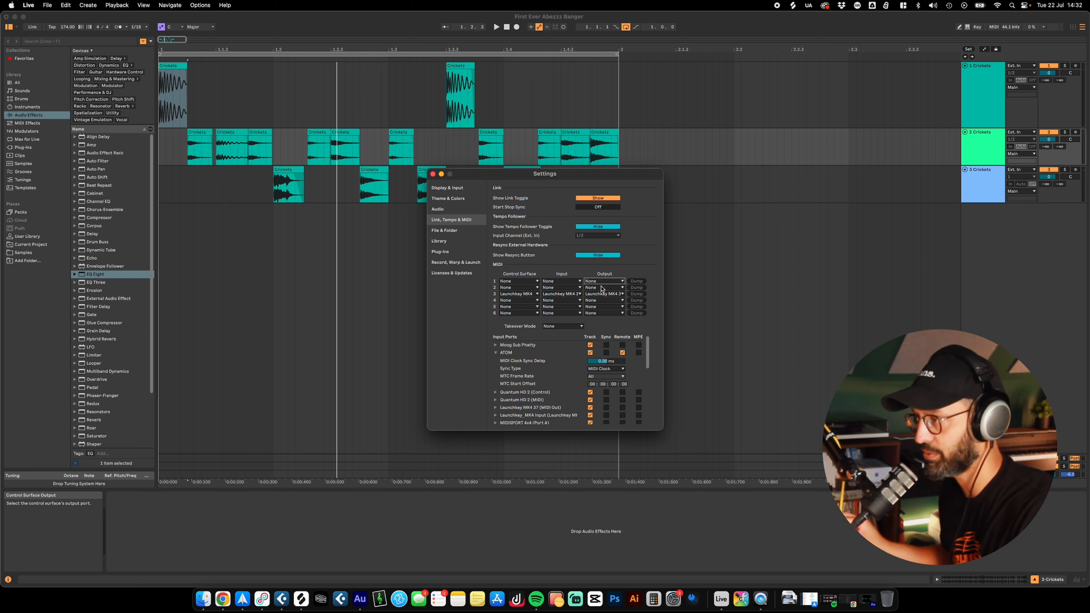
Step: Switch off Create Fades on Clip Edges in the Record, Warp & Launch settings and close the settings window
left_click(458, 210)
left_click(459, 222)
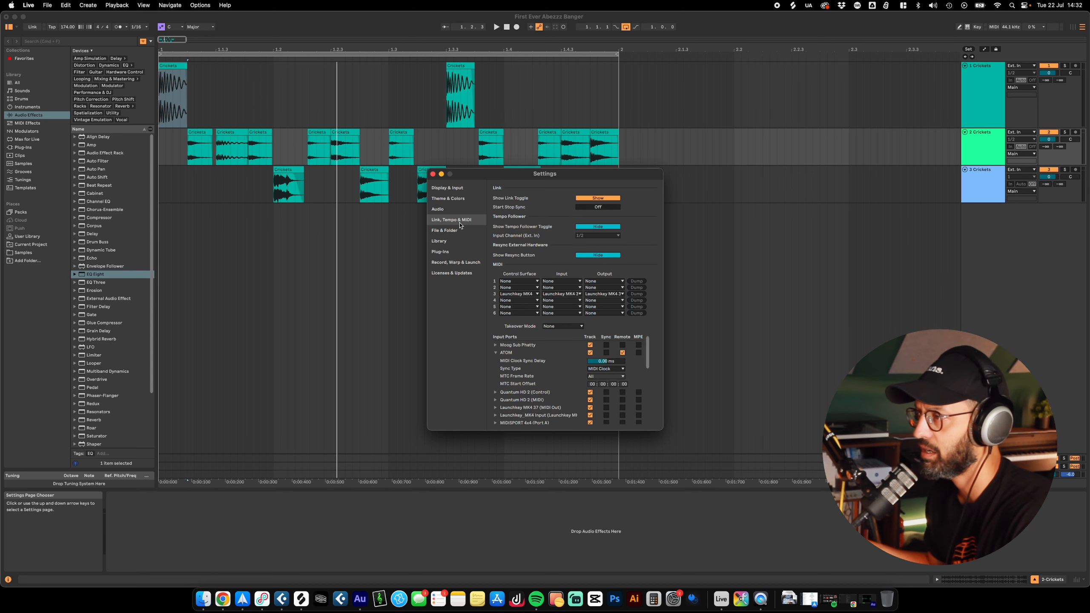
left_click(448, 263)
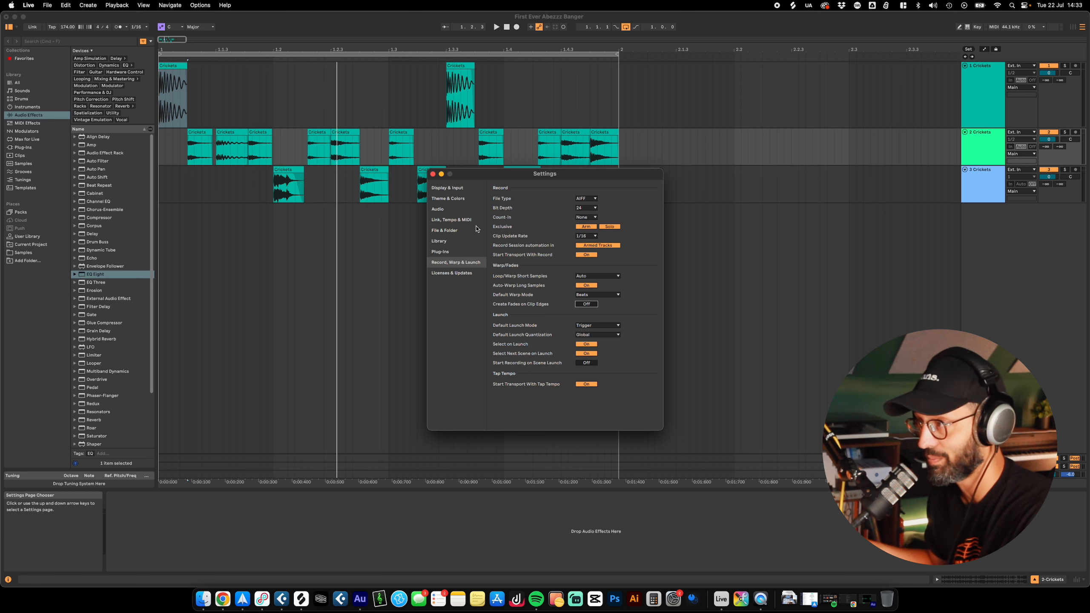
left_click(447, 199)
left_click(433, 173)
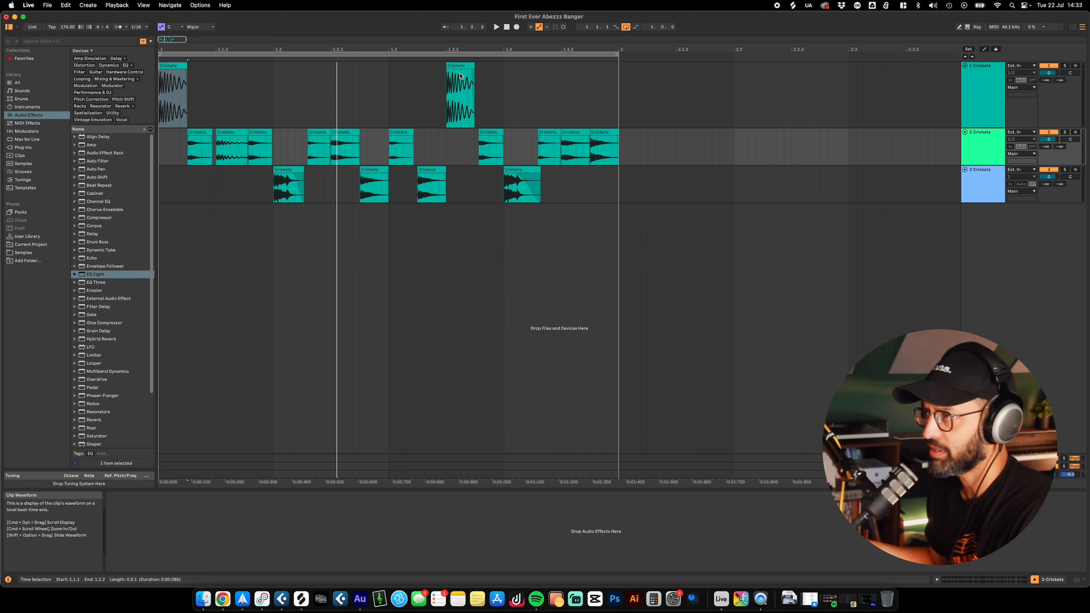
Step: Open the sliced Crickets clips' waveforms and extend the first clip on track 1 to just past 2.2
left_click(460, 65)
double_click(460, 66)
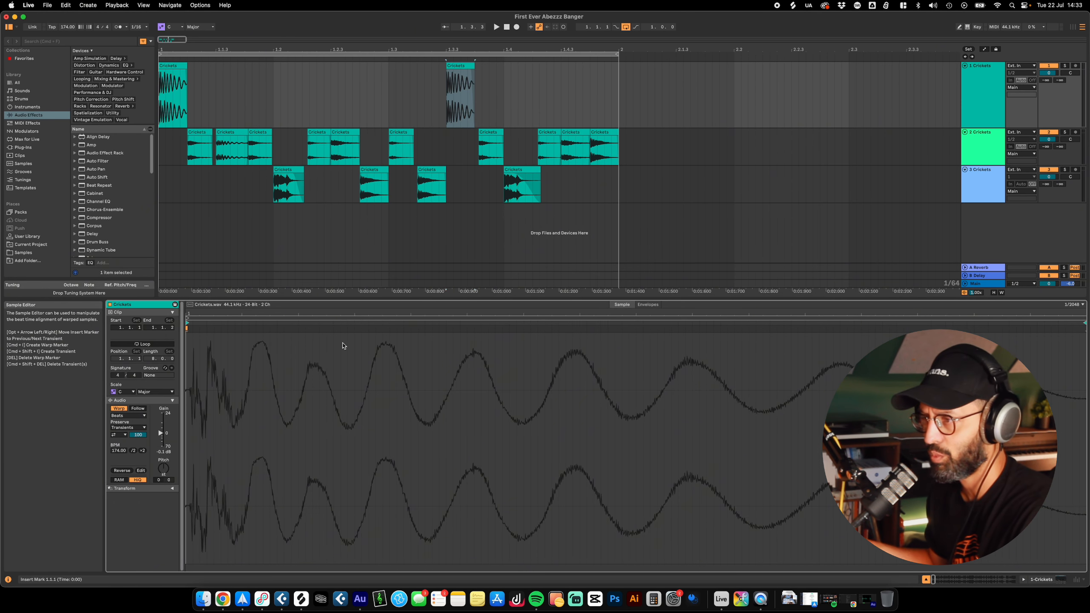
left_click(339, 133)
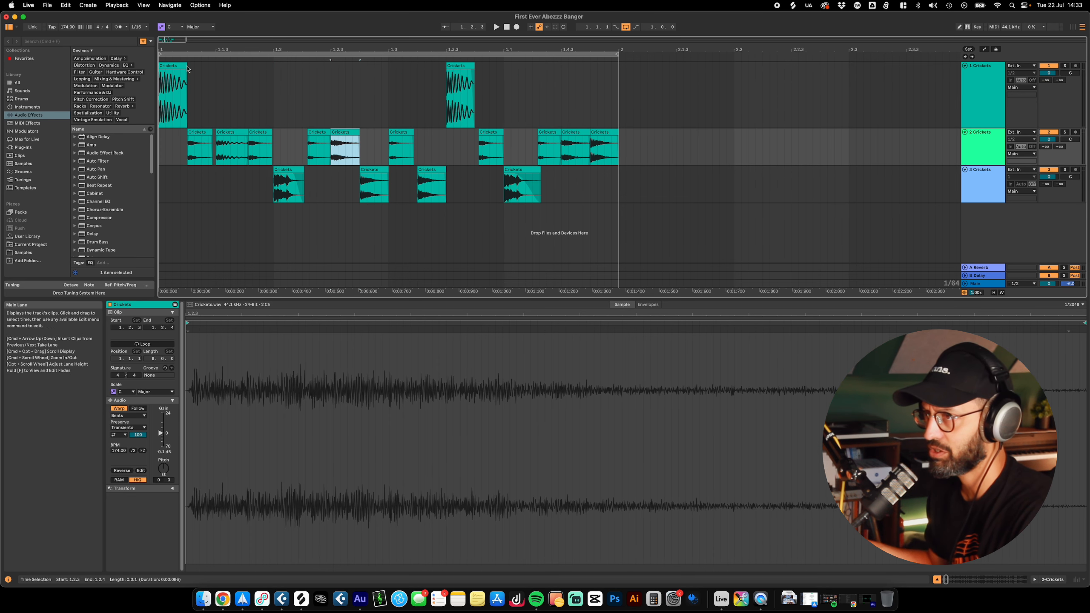
left_click_drag(186, 83, 749, 83)
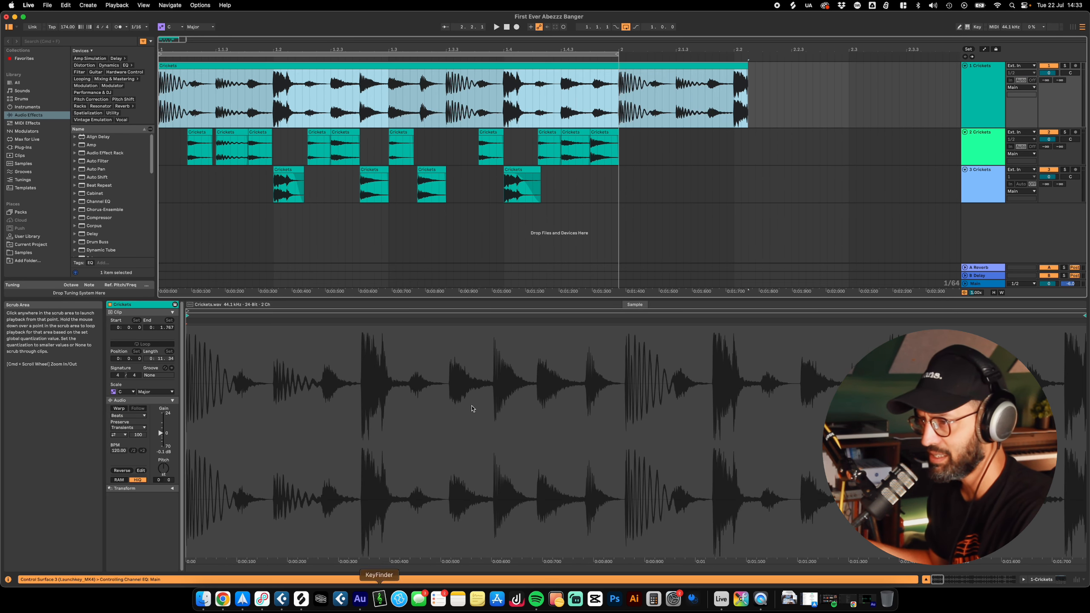
Step: Examine the Crickets clip's waveform up close around the hit near 1.03 seconds and across the whole sample
left_click(713, 386)
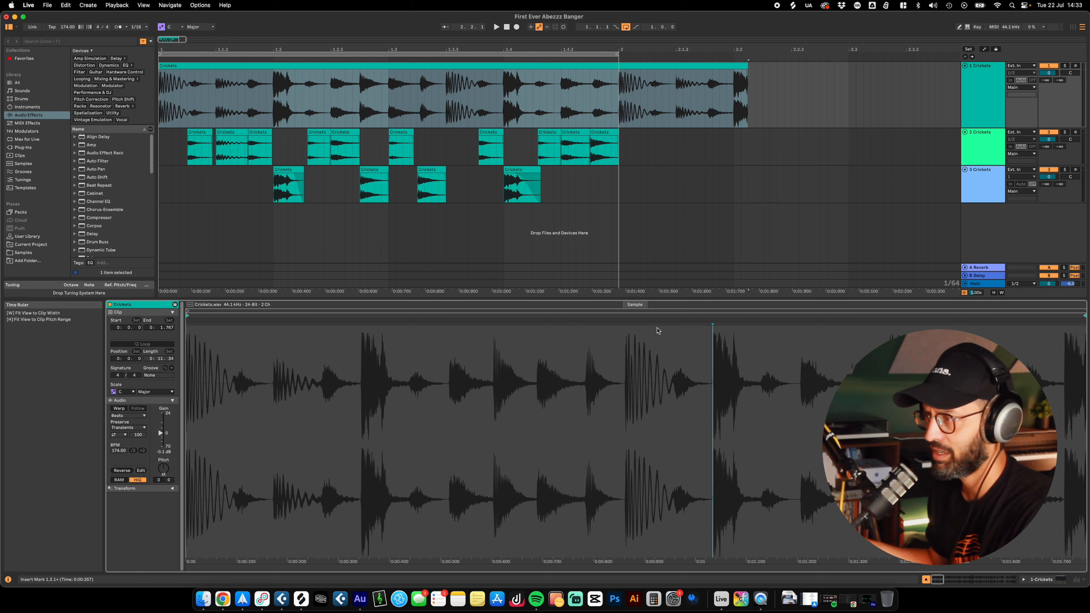
scroll(711, 391, "up", 10)
scroll(711, 391, "down", 2)
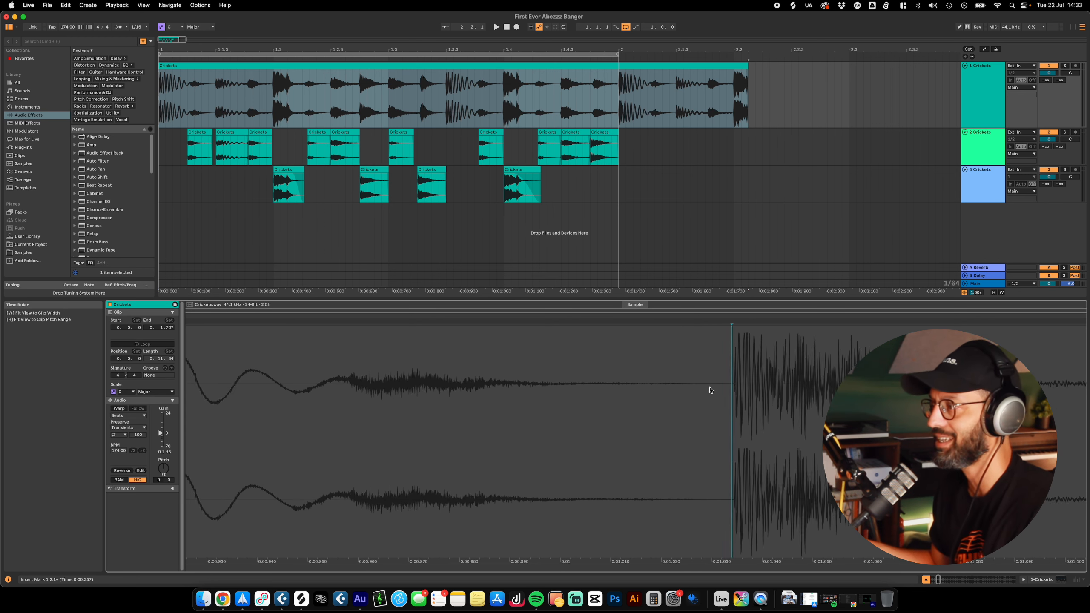
scroll(711, 391, "up", 8)
scroll(709, 391, "up", 3)
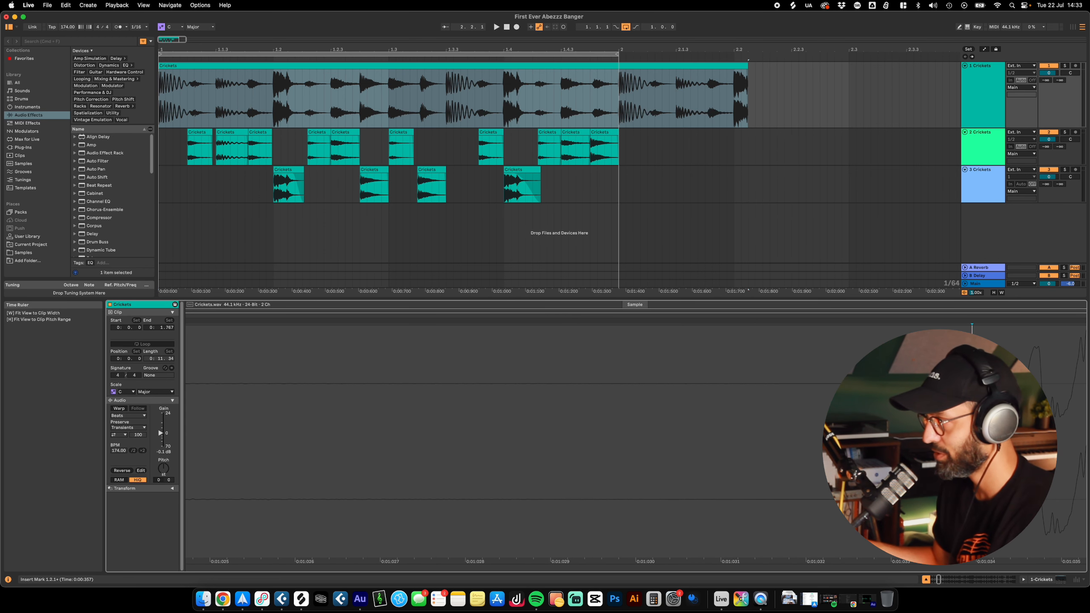
scroll(589, 408, "up", 5)
scroll(605, 408, "up", 5)
left_click_drag(416, 390, 411, 390)
scroll(413, 408, "down", 15)
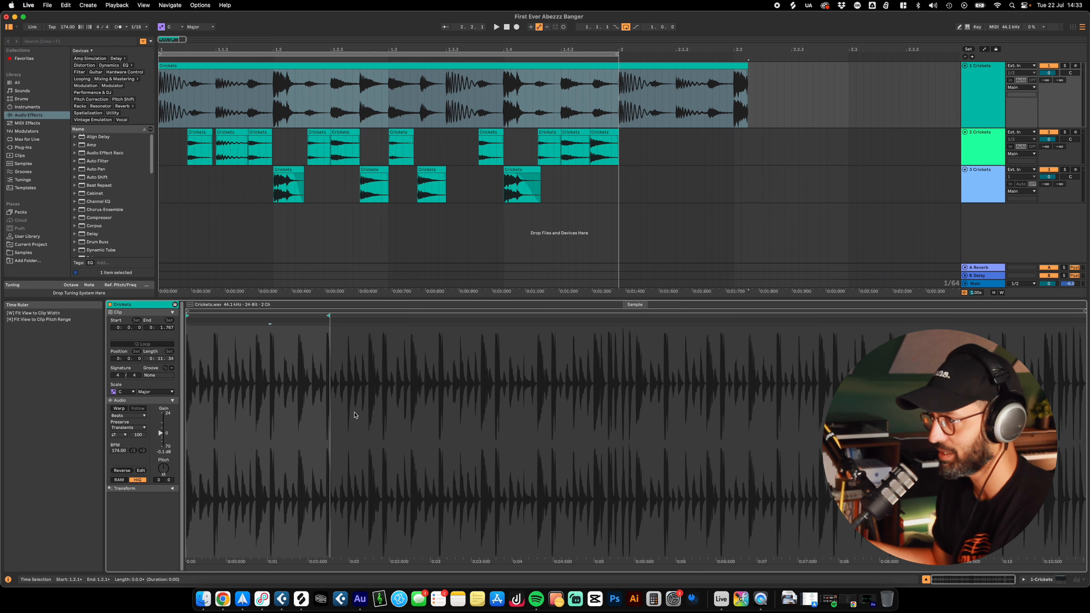
scroll(354, 415, "up", 5)
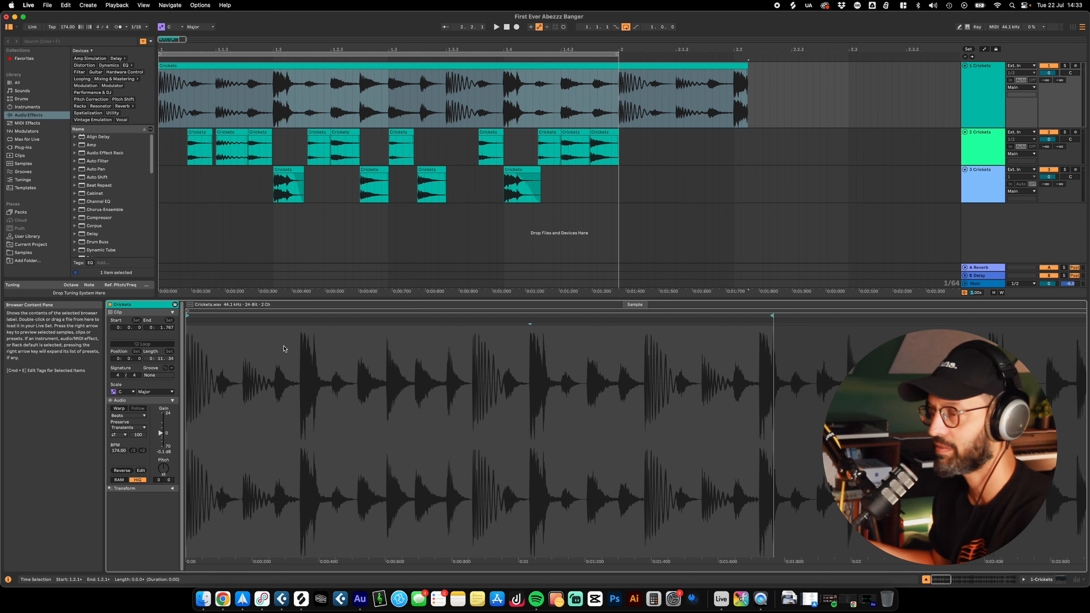
Step: In the Theme & Colors settings, compare the Light and Dark appearances and set Appearance to Light
left_click(16, 4)
mouse_move(29, 5)
left_click(33, 34)
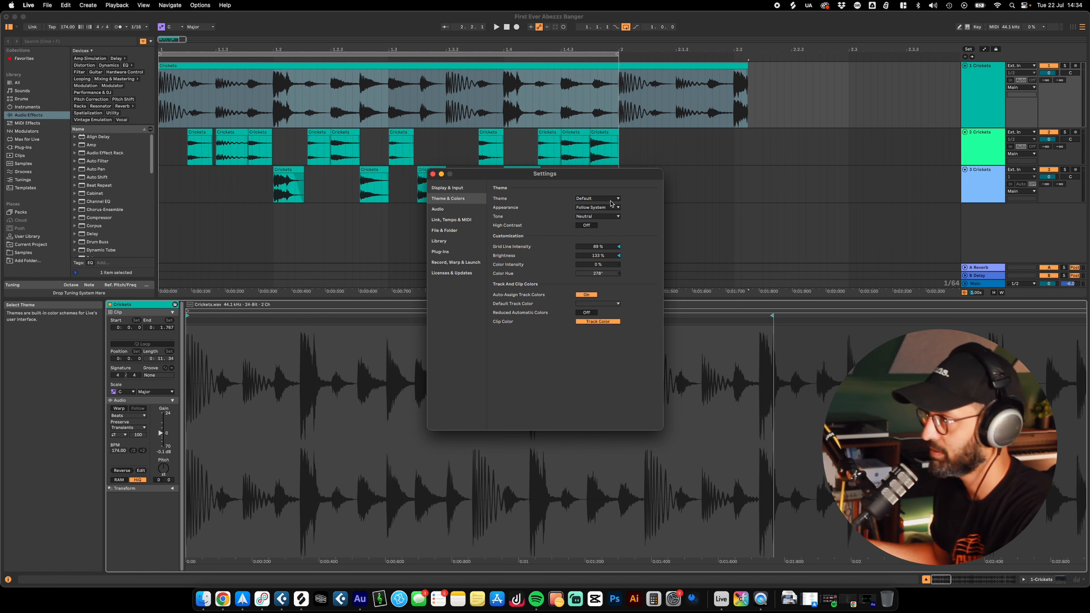
left_click(592, 208)
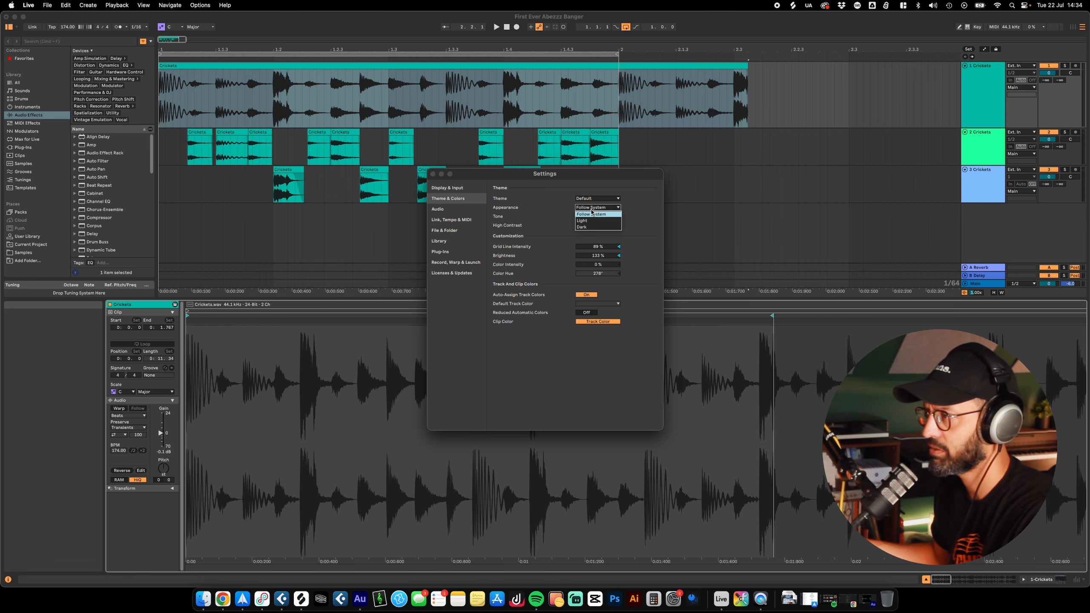
left_click(593, 221)
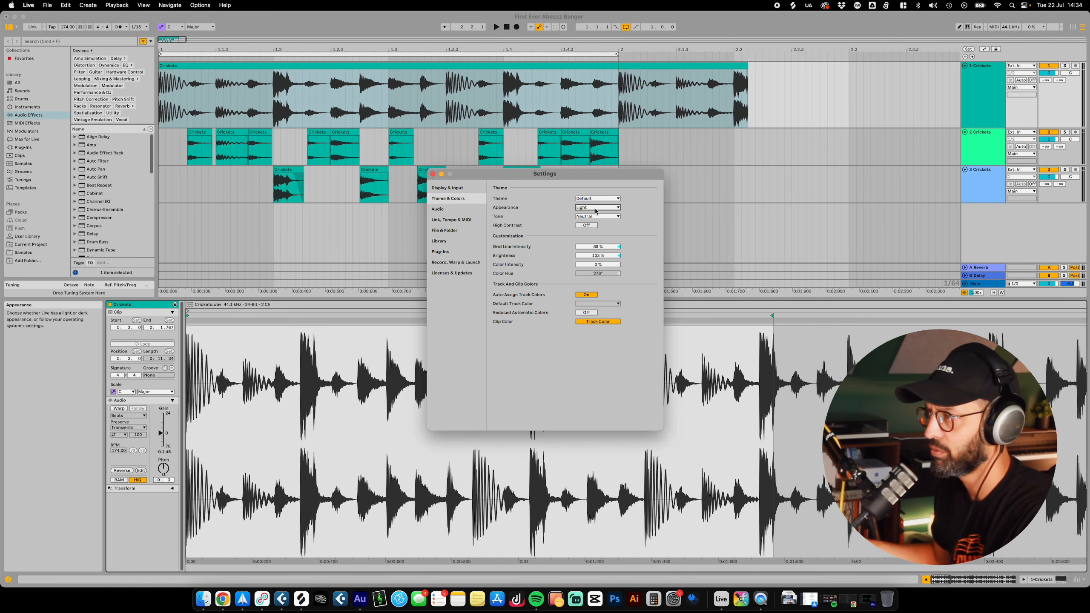
left_click(596, 207)
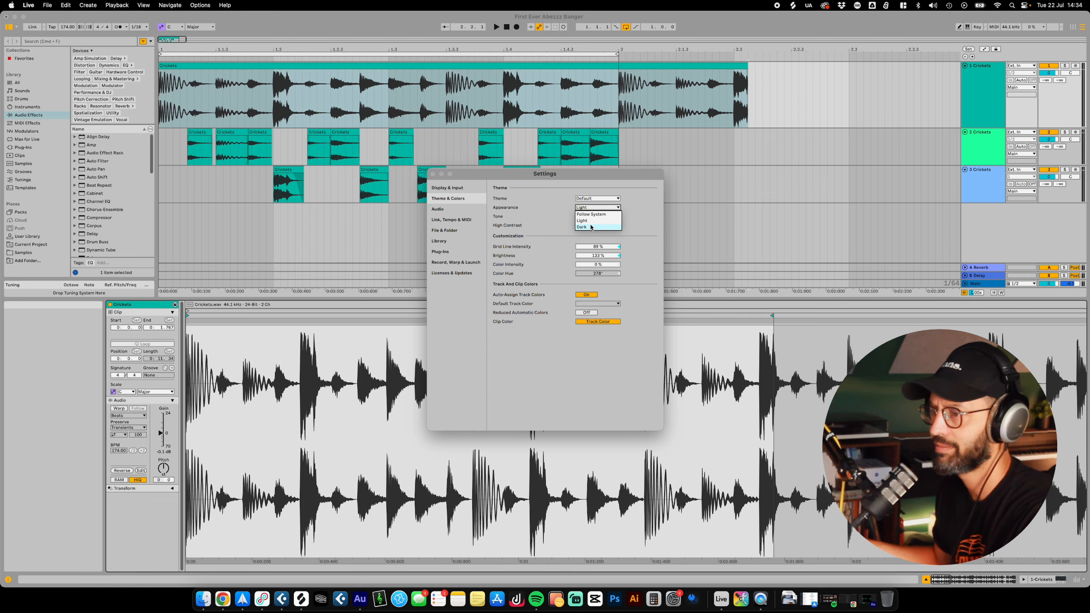
left_click(591, 227)
left_click(597, 207)
left_click(590, 220)
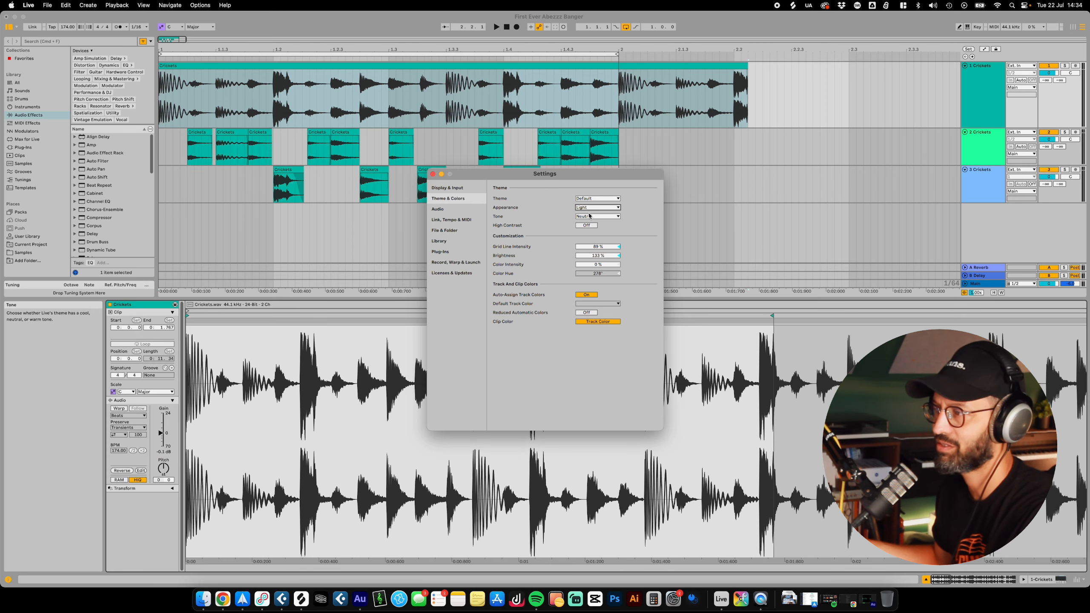
Step: Try the Angst Robot theme, and apply the Classic Medium Dark theme with Brightness at 182%
left_click_drag(598, 255, 598, 281)
left_click(608, 198)
left_click(599, 200)
left_click(599, 201)
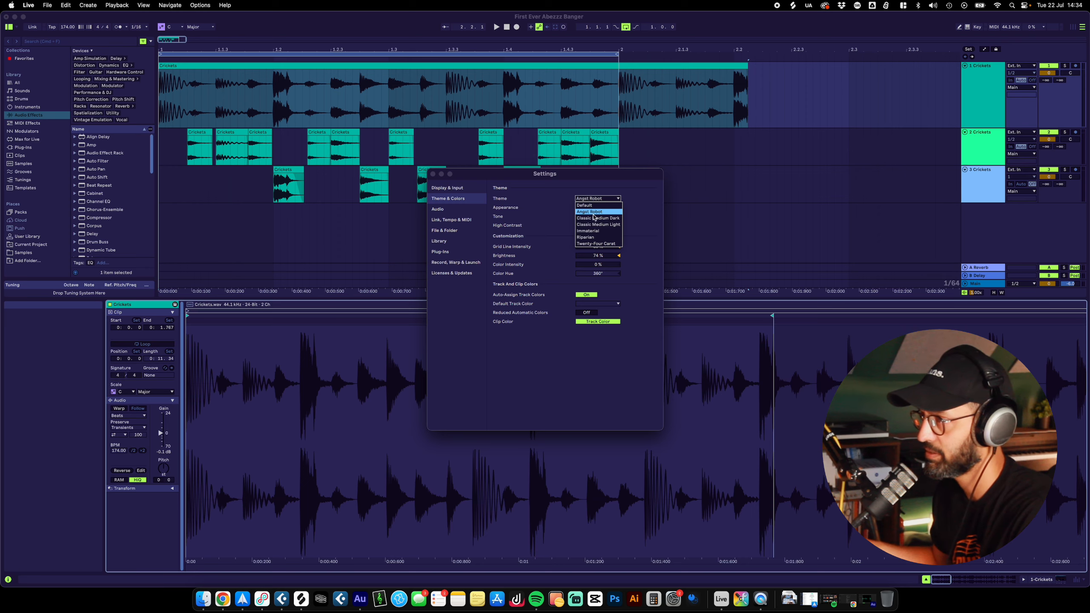
left_click(597, 212)
left_click_drag(597, 260, 597, 223)
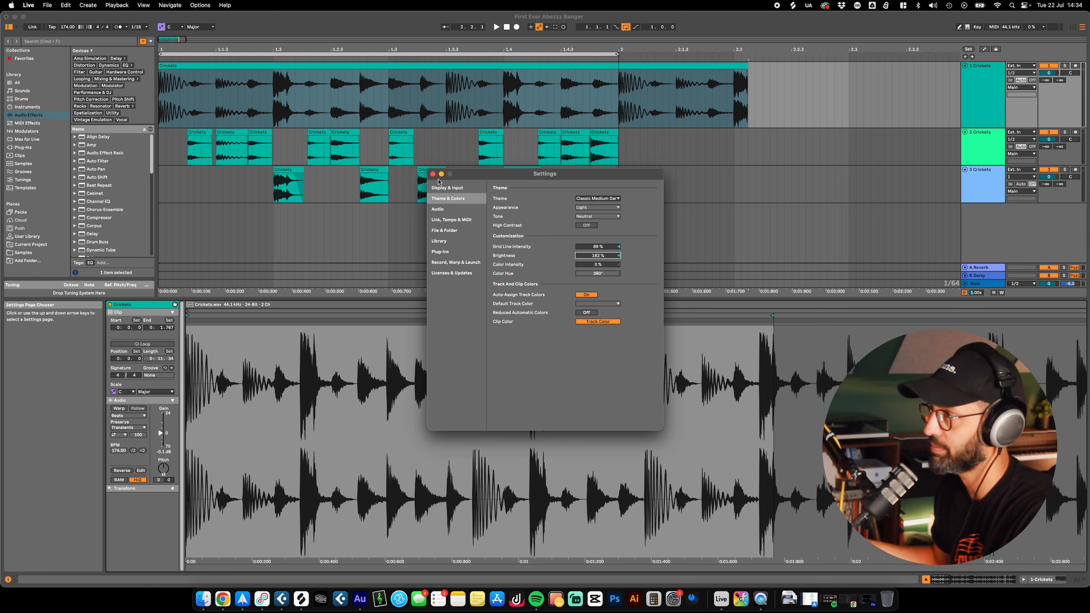
Step: Enable the VST2 and VST3 plug-in system folders in the Plug-Ins settings and close the settings window
left_click(447, 209)
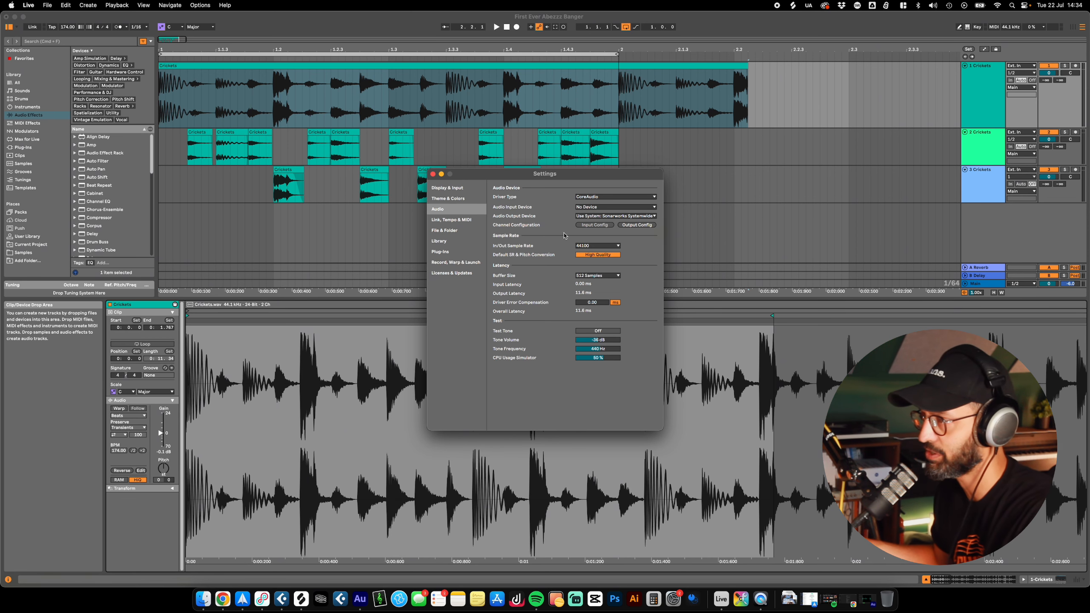
left_click(443, 253)
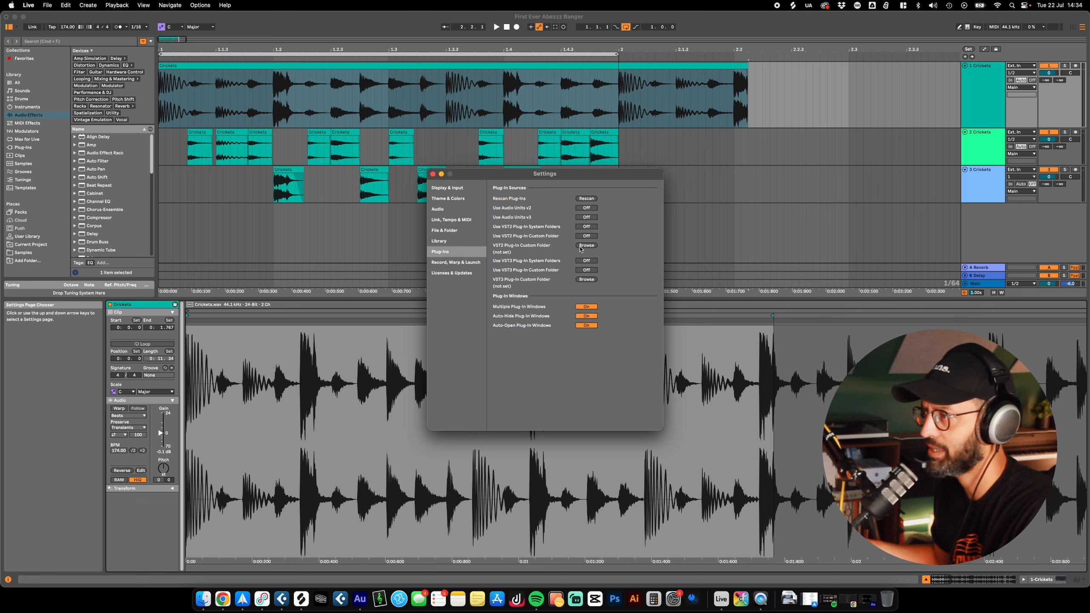
left_click(587, 226)
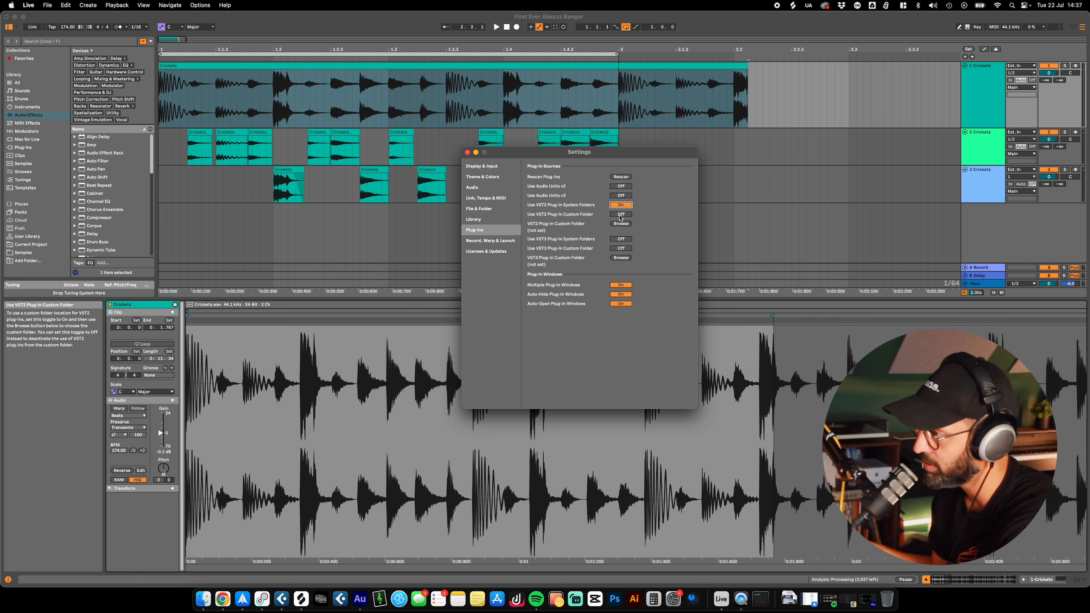
left_click(621, 239)
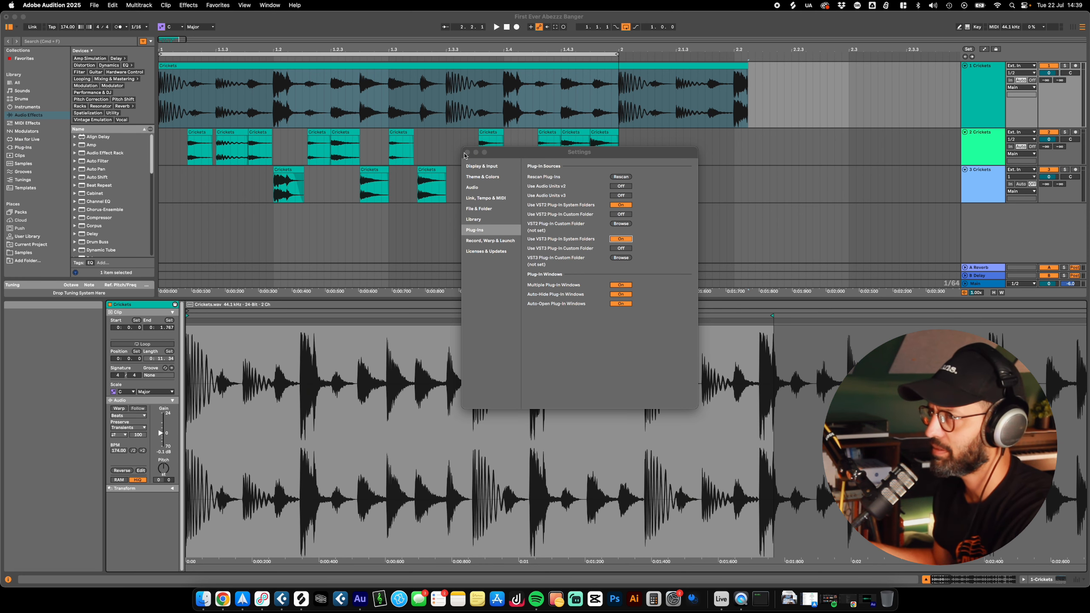
left_click(468, 154)
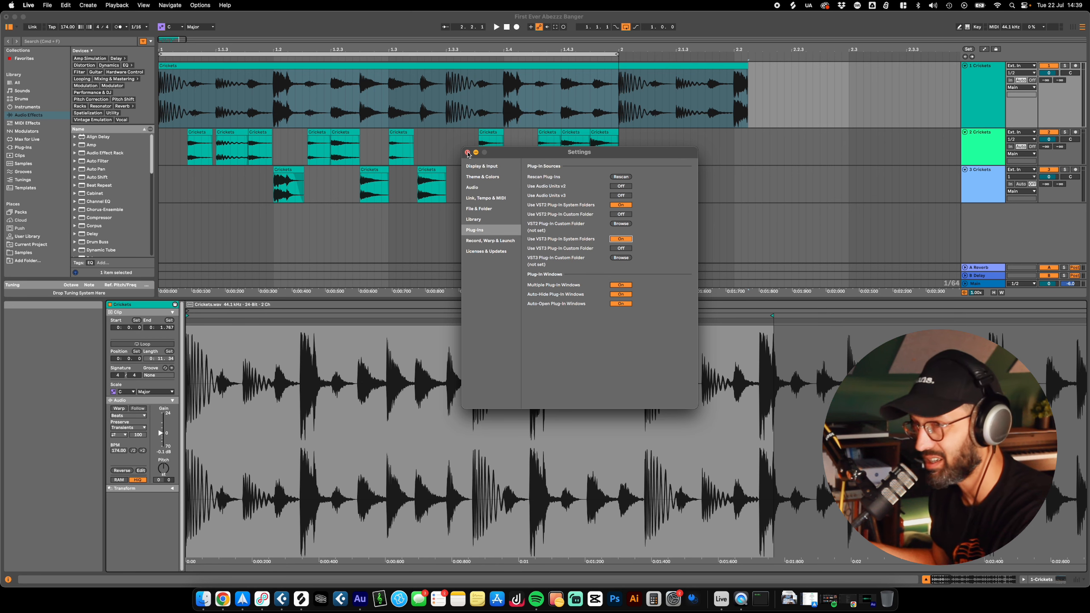
left_click(468, 153)
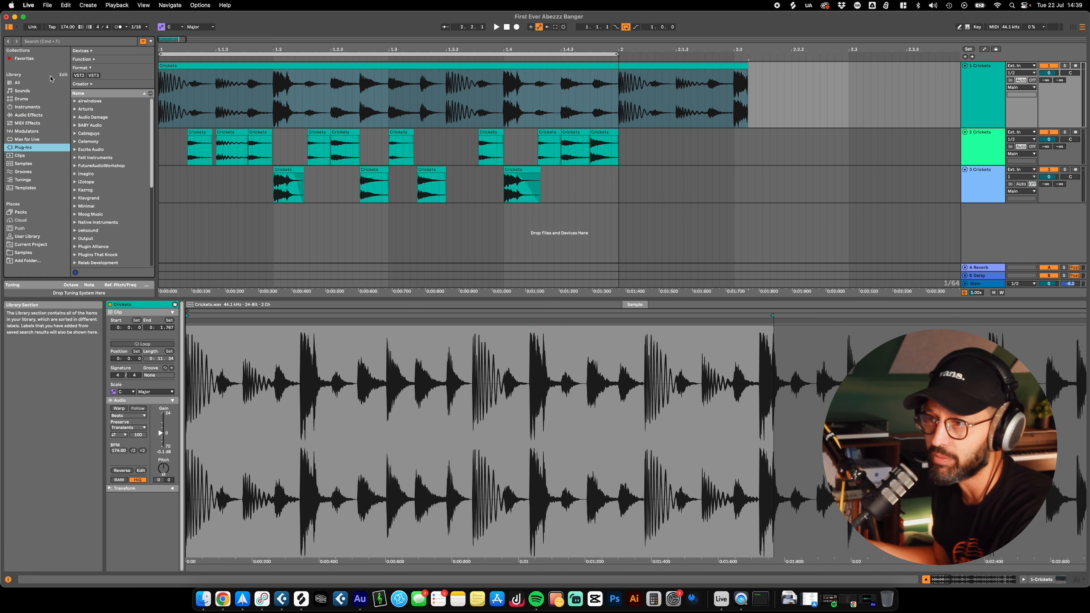
Step: Browse the Splice and Spitfire Audio plug-ins, and filter the plug-in list by the Instrument function
scroll(130, 220, "down", 5)
left_click(76, 183)
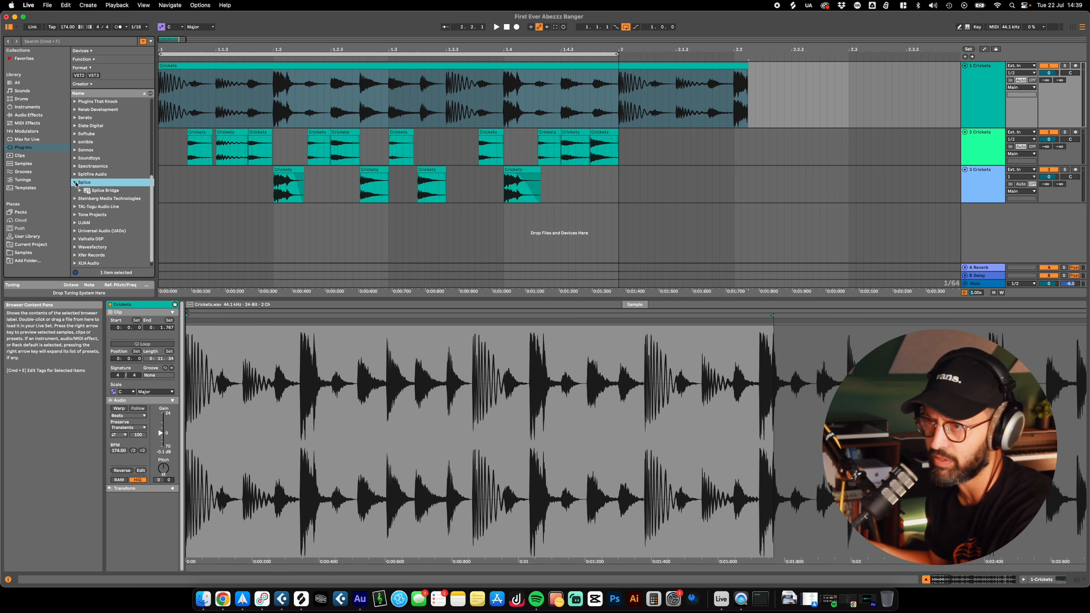
left_click(75, 174)
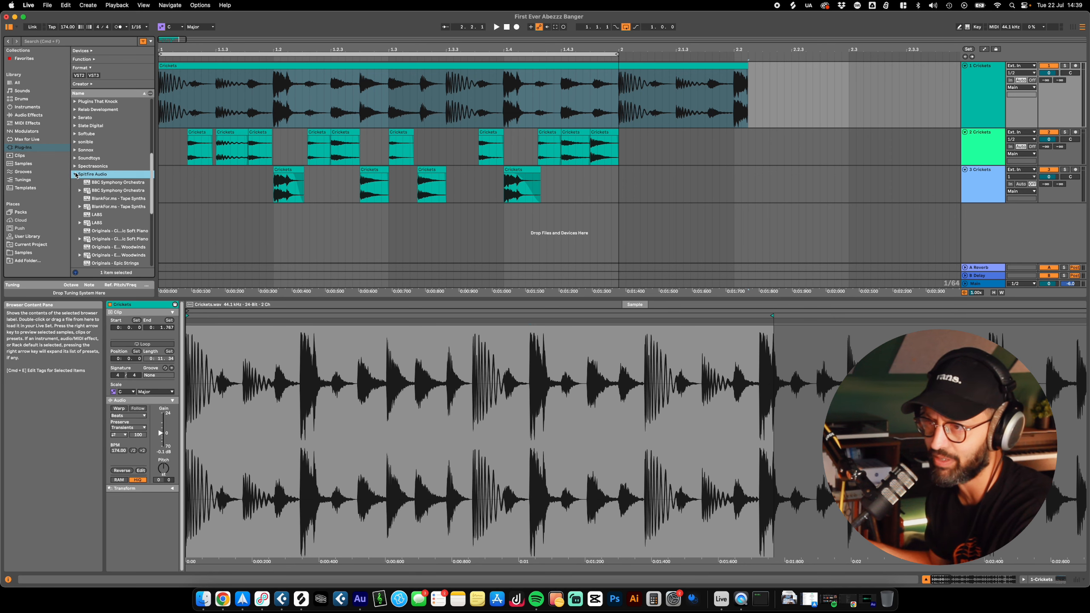
left_click(75, 174)
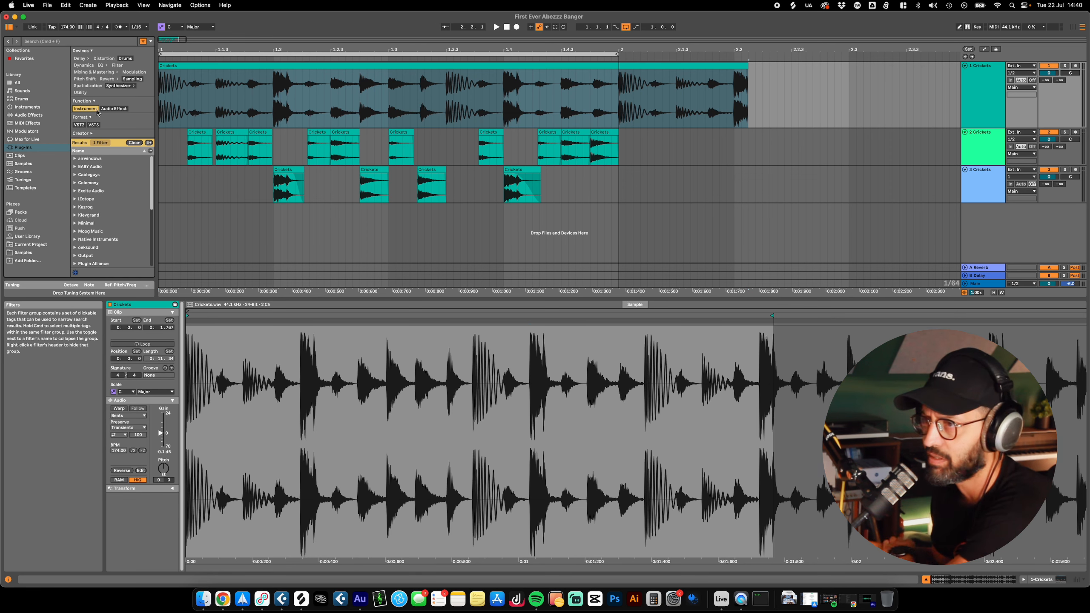
left_click(113, 108)
left_click(89, 109)
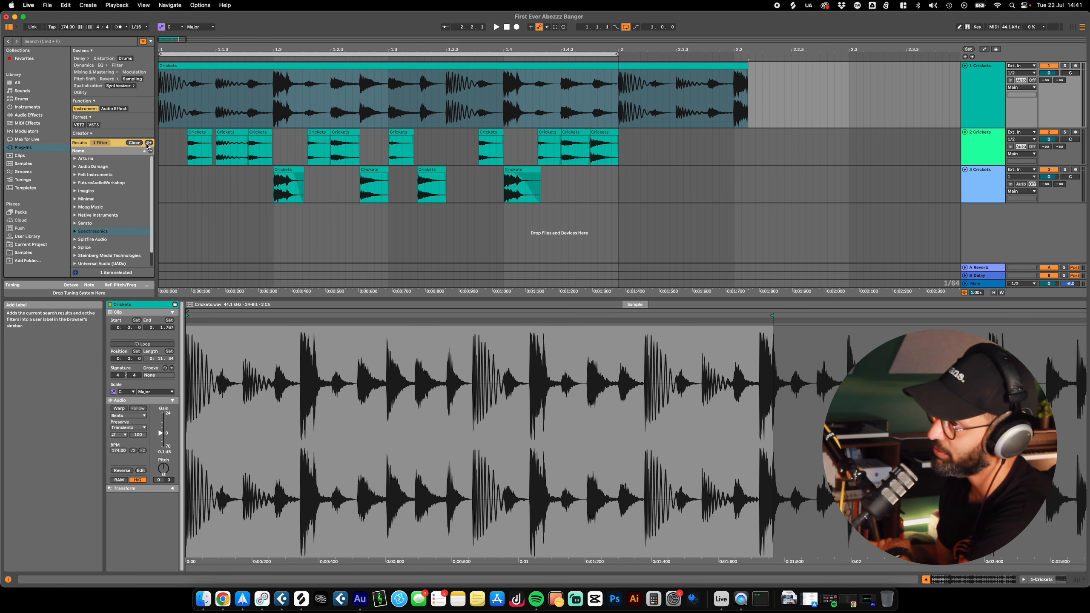
Step: Load the Soulfi preset of Kontakt 8 onto a new MIDI track and set its beat to Double Time
left_click(109, 199)
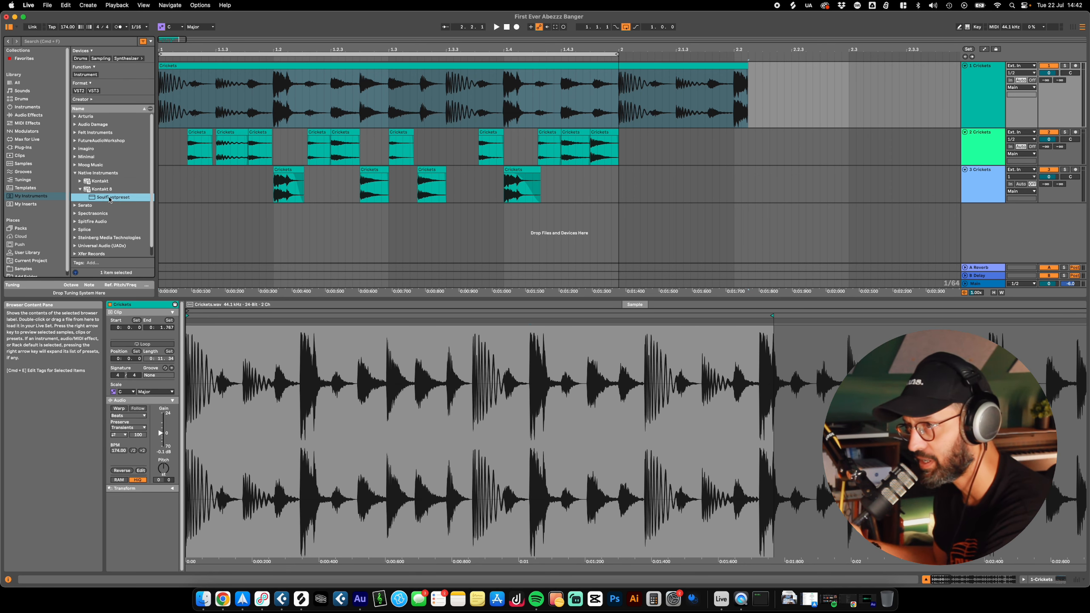
double_click(109, 198)
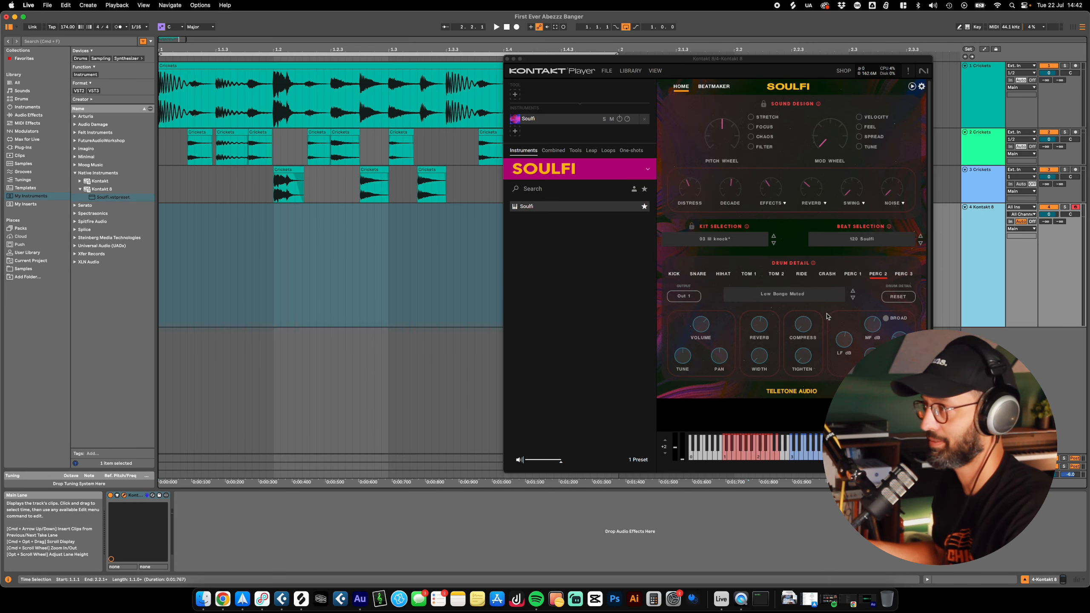
left_click(922, 86)
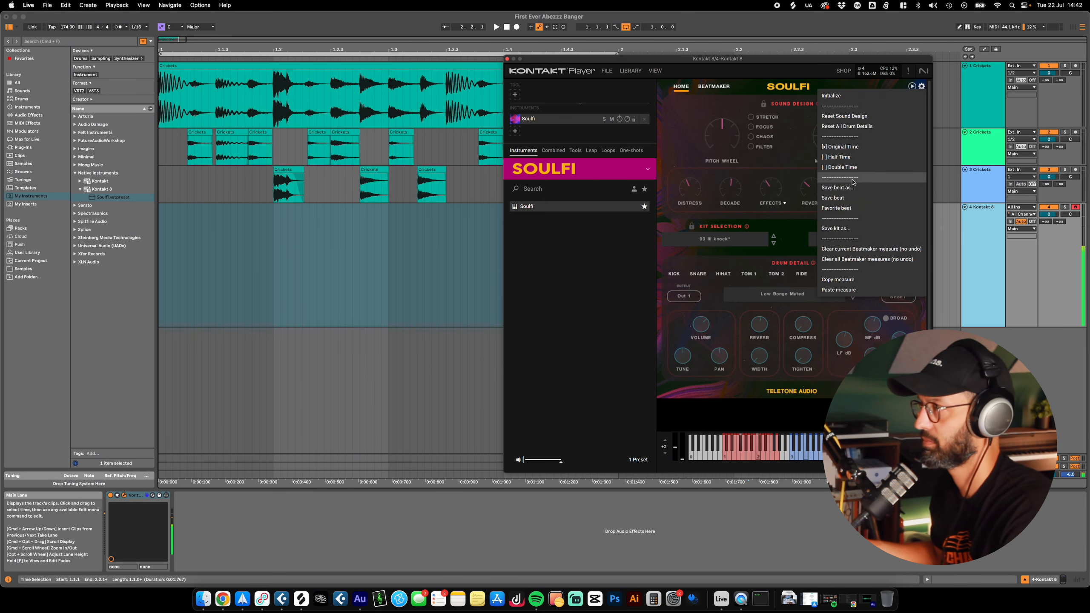
left_click(841, 167)
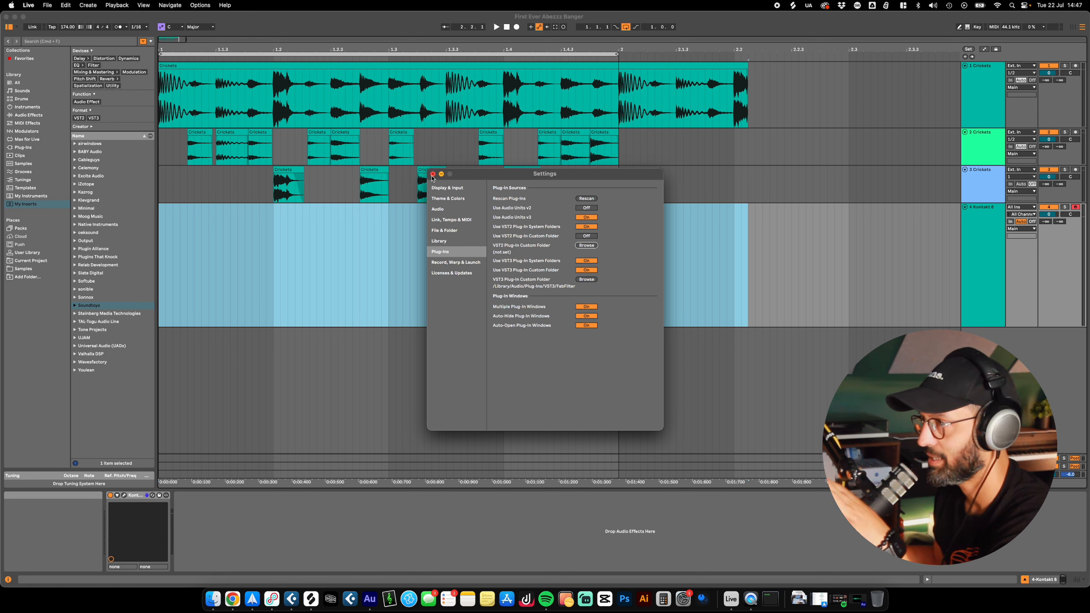
Step: Close the settings window and delete the Kontakt 8 track
left_click(433, 175)
key("Delete")
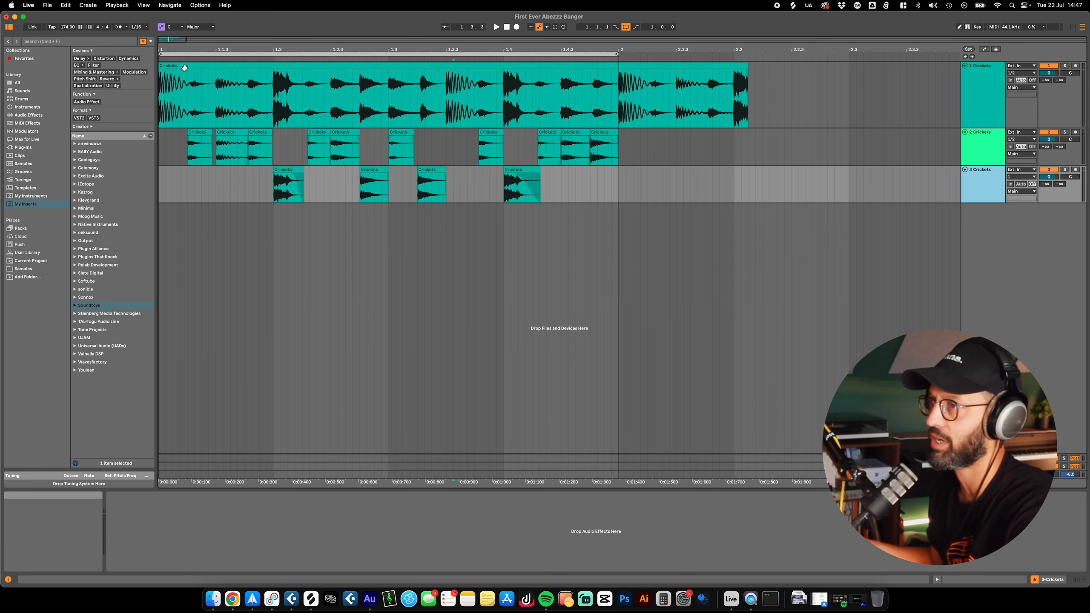
Step: Try trimming the end of the long Crickets clip on track 1 back to 2.2, and undo the edit
left_click(187, 66)
mouse_move(747, 75)
left_mouse_down()
mouse_move(177, 76)
mouse_move(735, 87)
left_mouse_up()
key("super+z")
key("super+z")
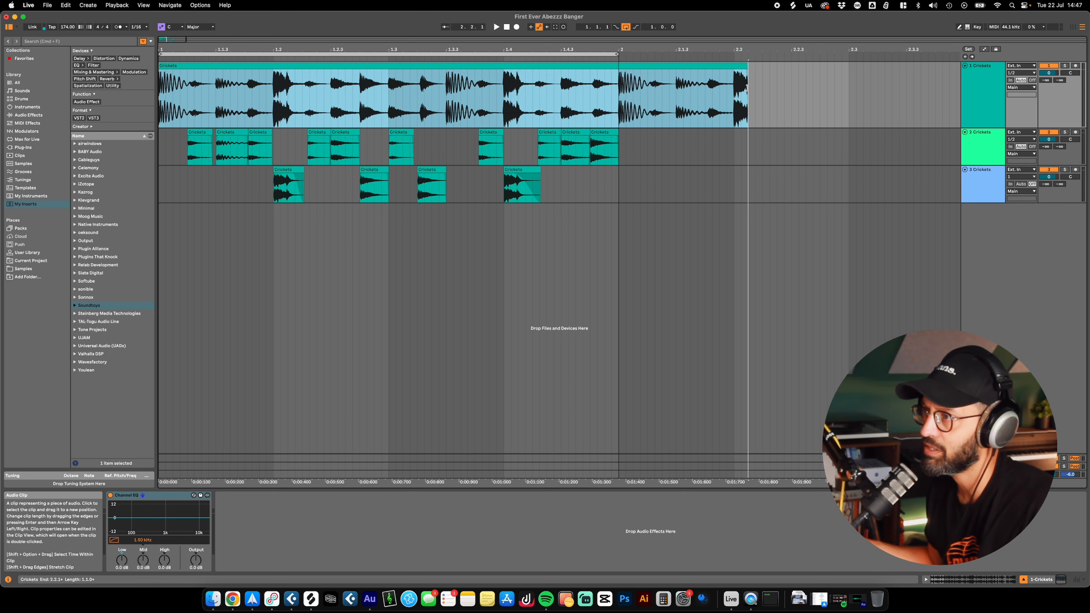
Step: Try moving the second Crickets clip on track 1 beyond 2.1 and extending the first clip to bar 2, and undo the edits
key("super+z")
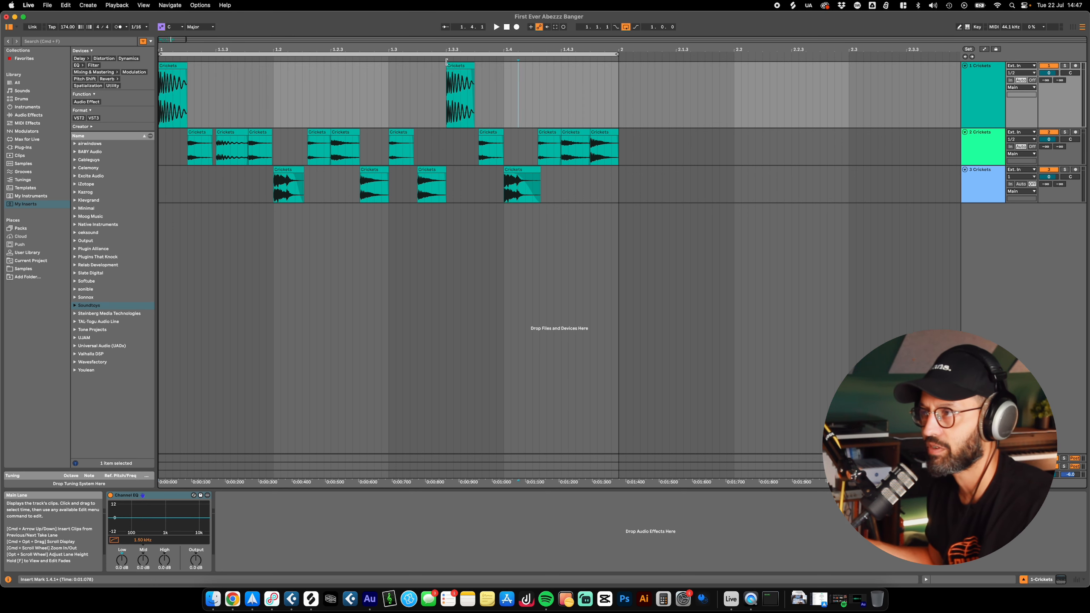
left_click_drag(447, 65, 663, 65)
left_click_drag(187, 67, 618, 79)
key("super+z")
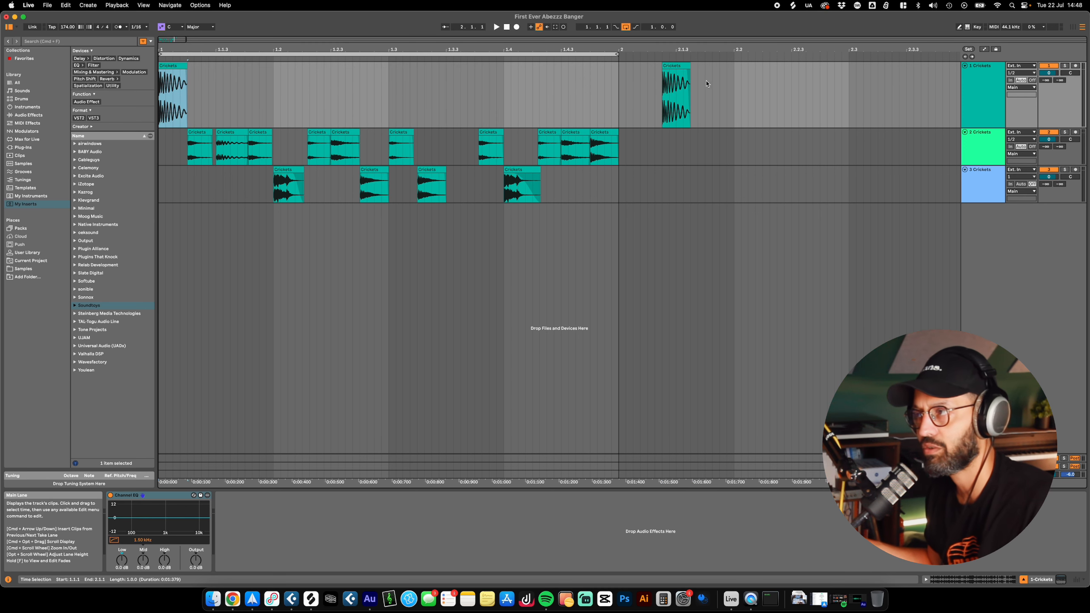
key("super+z")
left_click(172, 65)
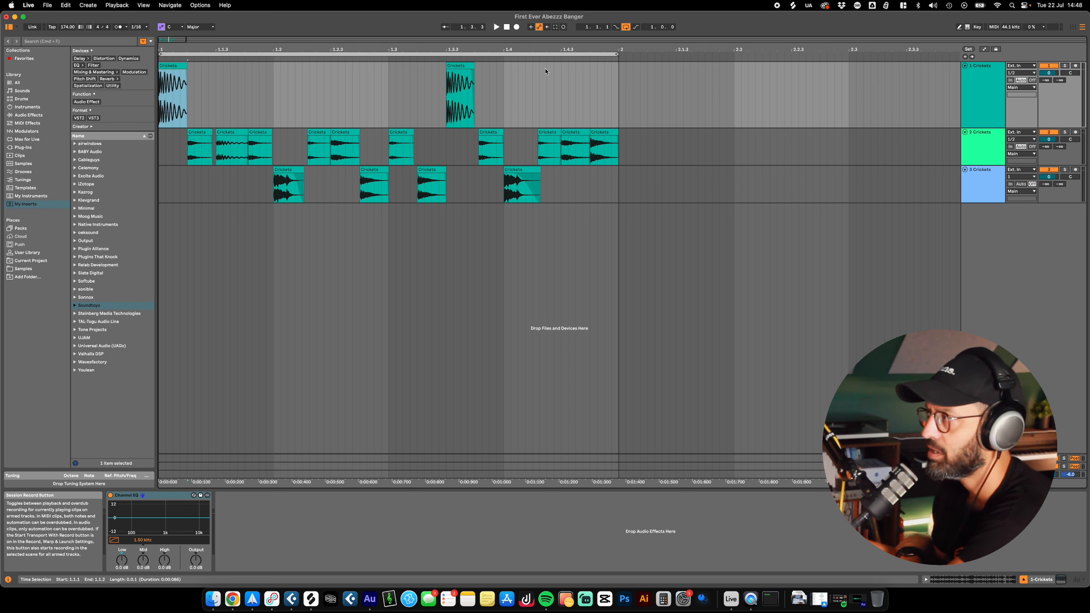
left_click(460, 94)
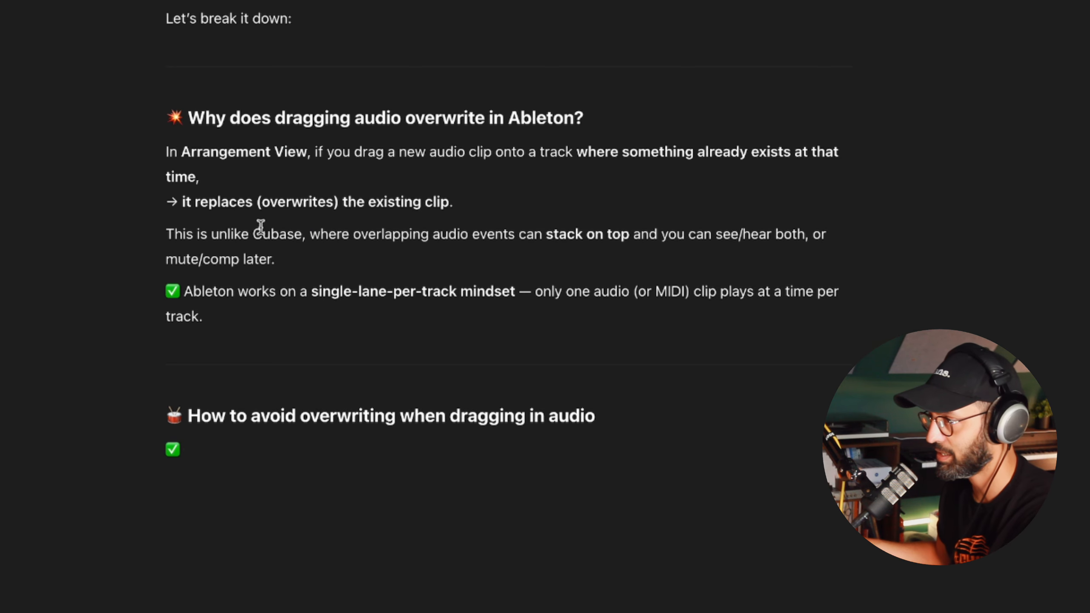
Step: Switch to the chat answer on audio overwriting and highlight its passage about overlapping events and Ableton's single-lane-per-track approach
left_click_drag(321, 234, 960, 260)
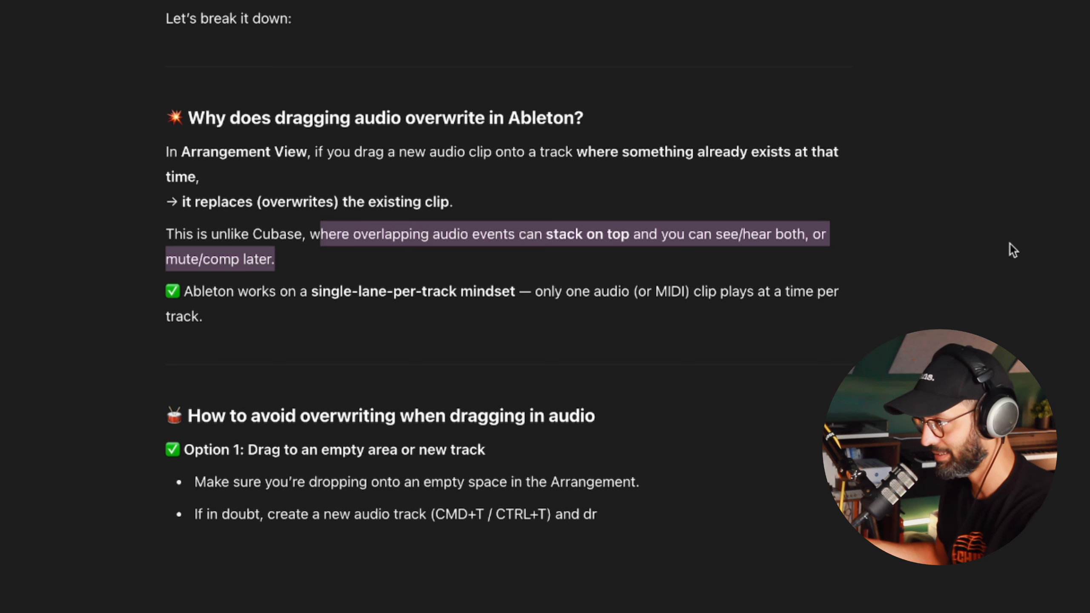
left_click_drag(288, 296, 480, 310)
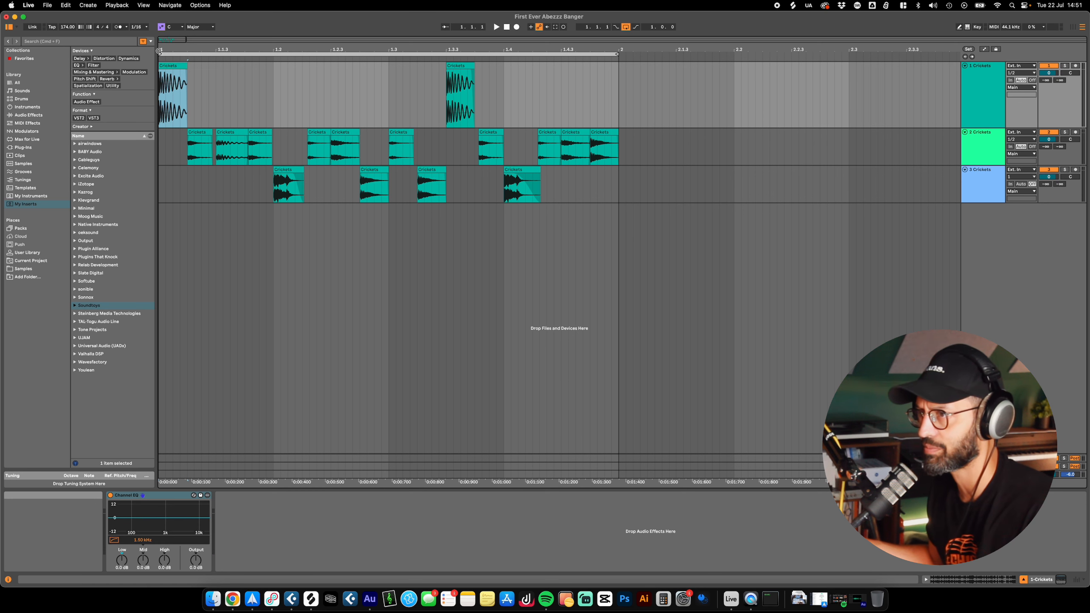
Step: Play the drum loop from 1.2.1, and move the third Crickets track above the second one
left_click(277, 180)
left_click(274, 260)
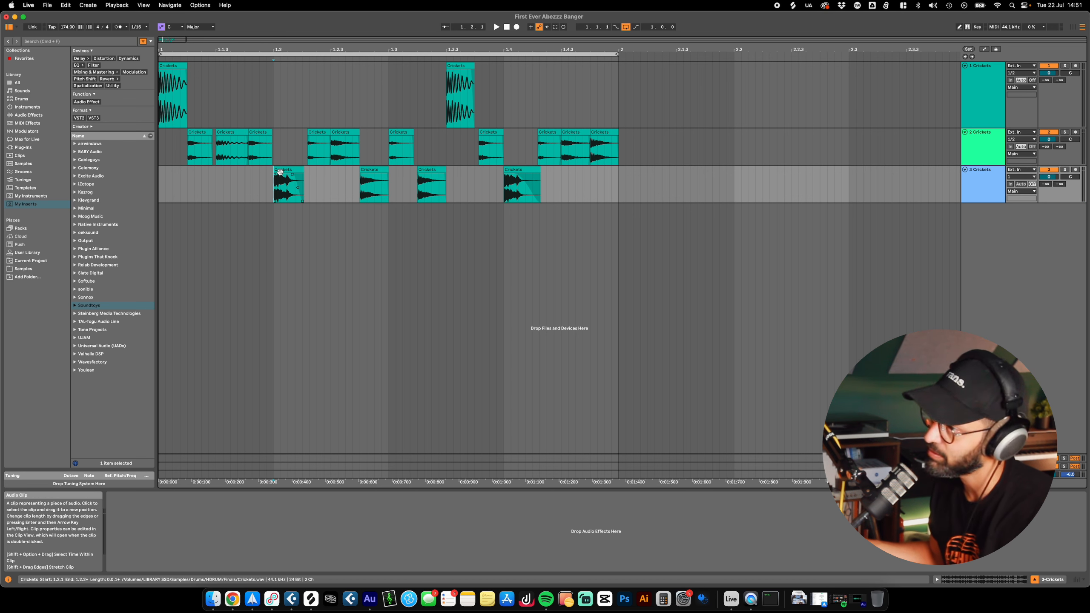
key("space")
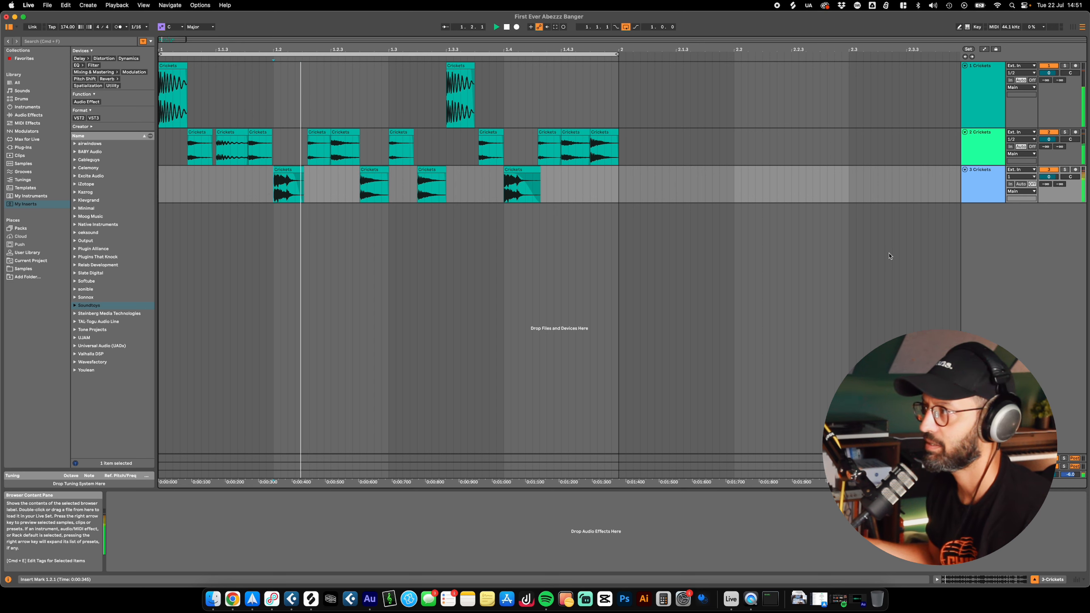
left_click_drag(983, 185, 988, 137)
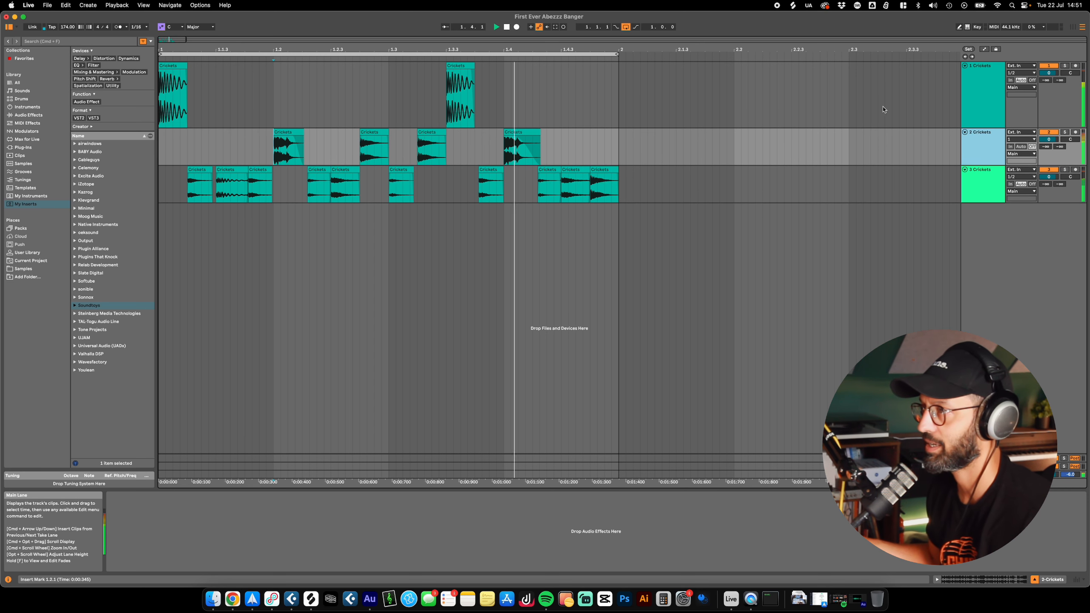
left_click(973, 89)
left_click(983, 184, "shift")
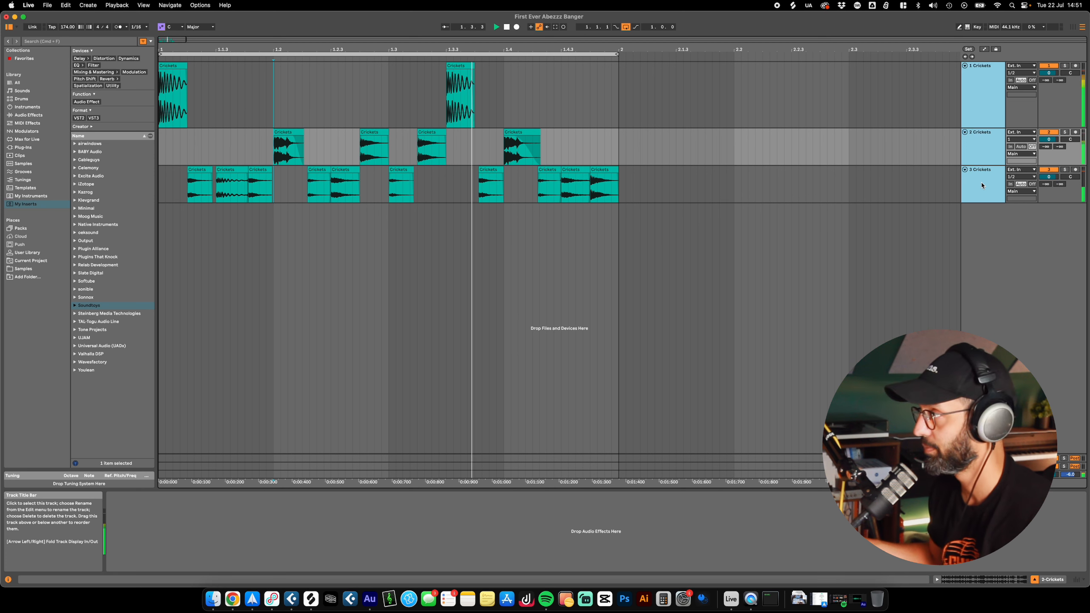
right_click(981, 185)
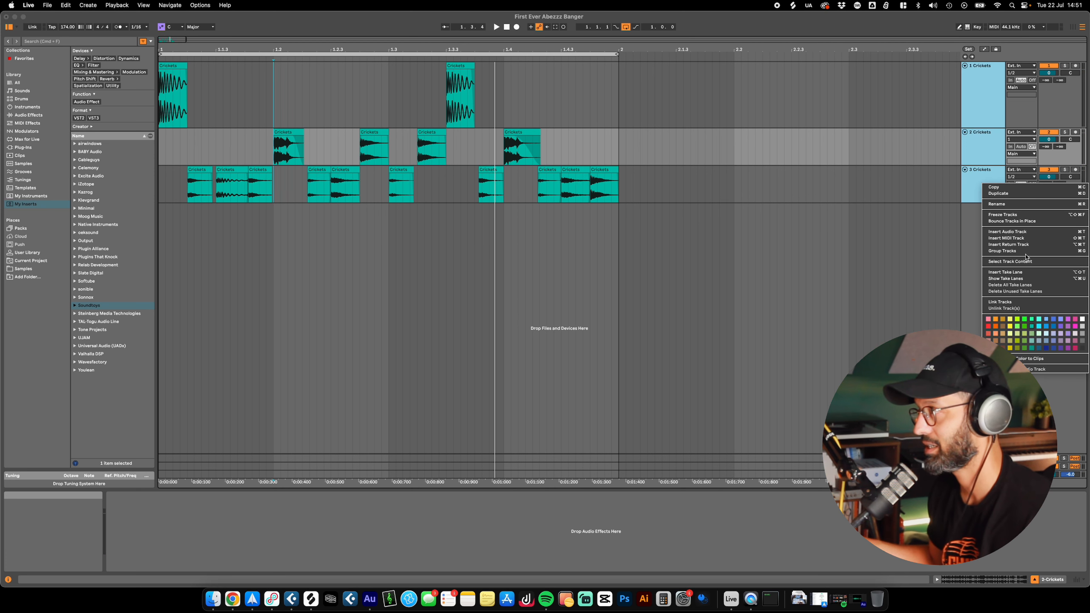
left_click(947, 223)
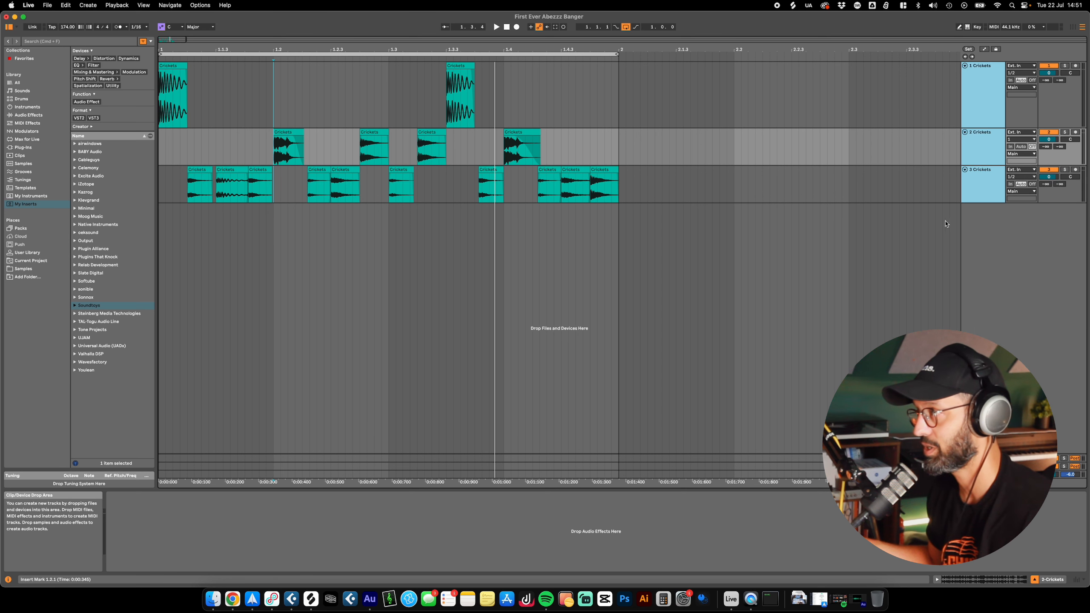
right_click(990, 226)
right_click(1004, 250)
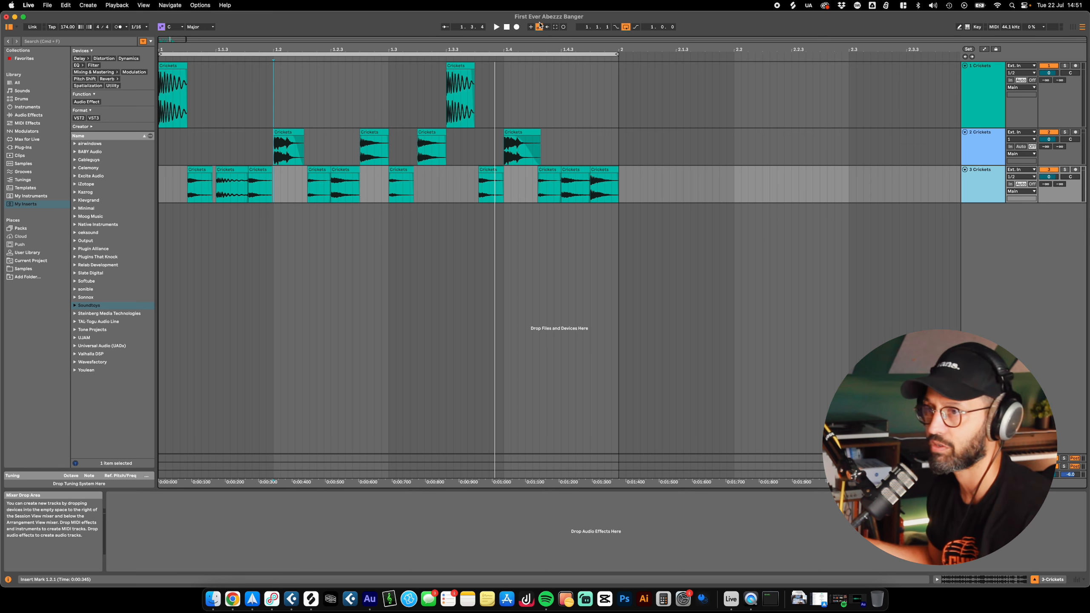
left_click(48, 5)
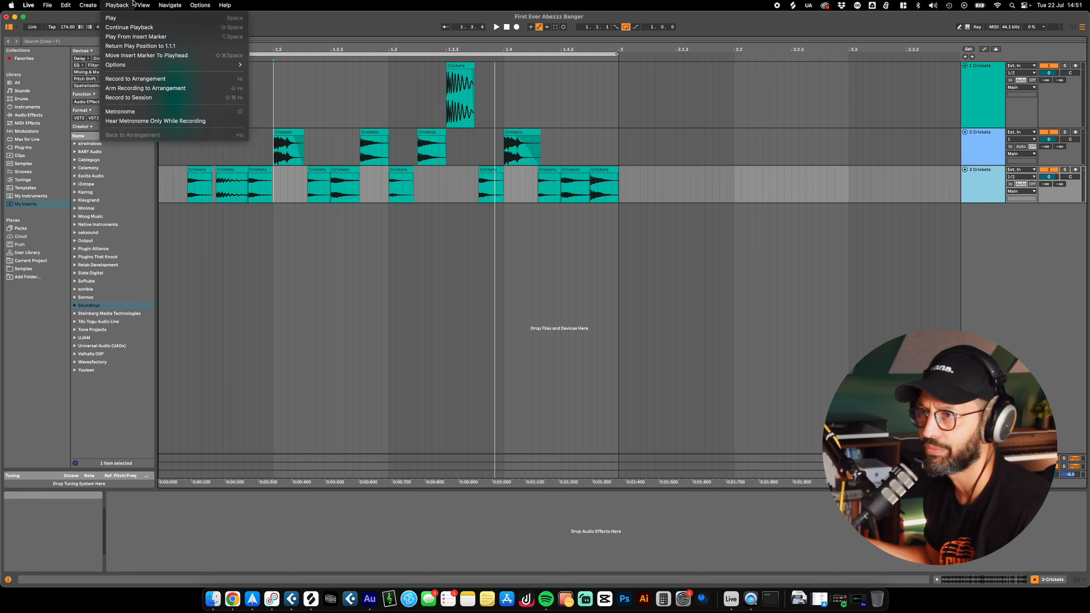
left_click(1007, 302)
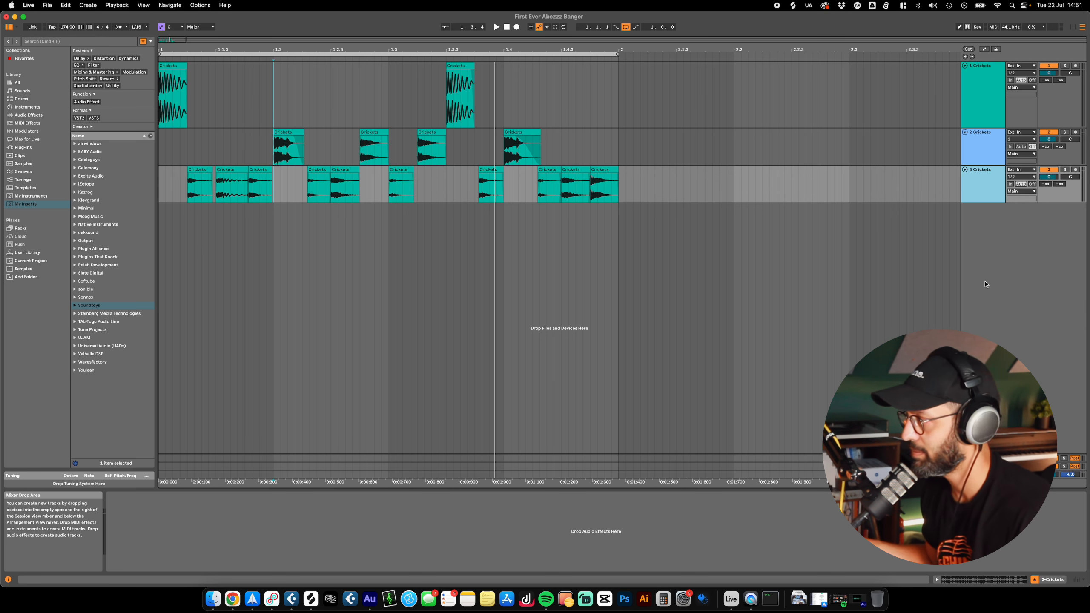
Step: Group the three Crickets tracks and name the group Drum Group
left_click(987, 86, "shift")
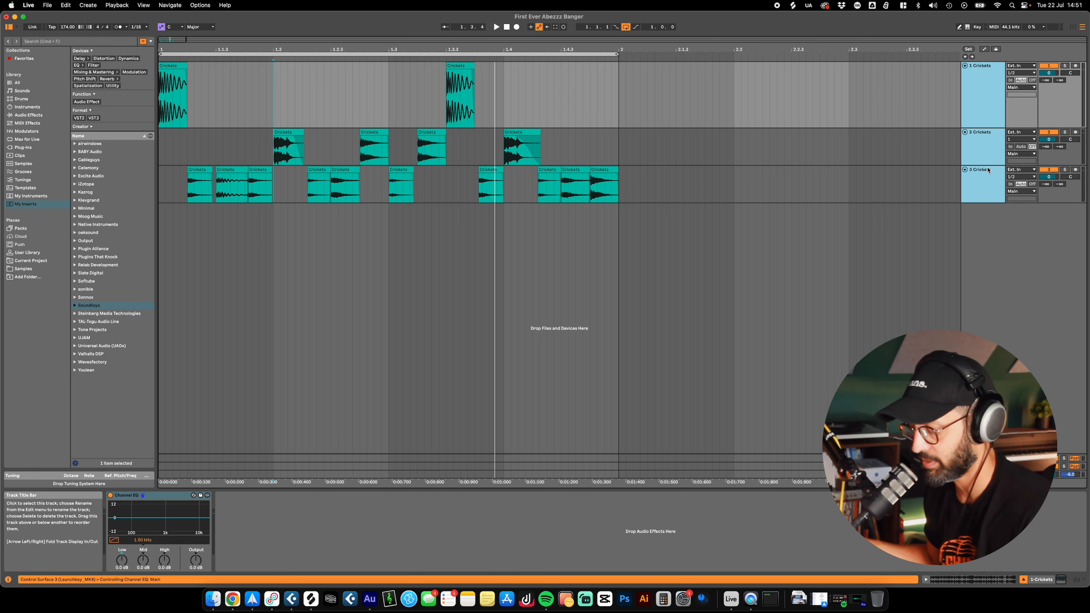
key("super+g")
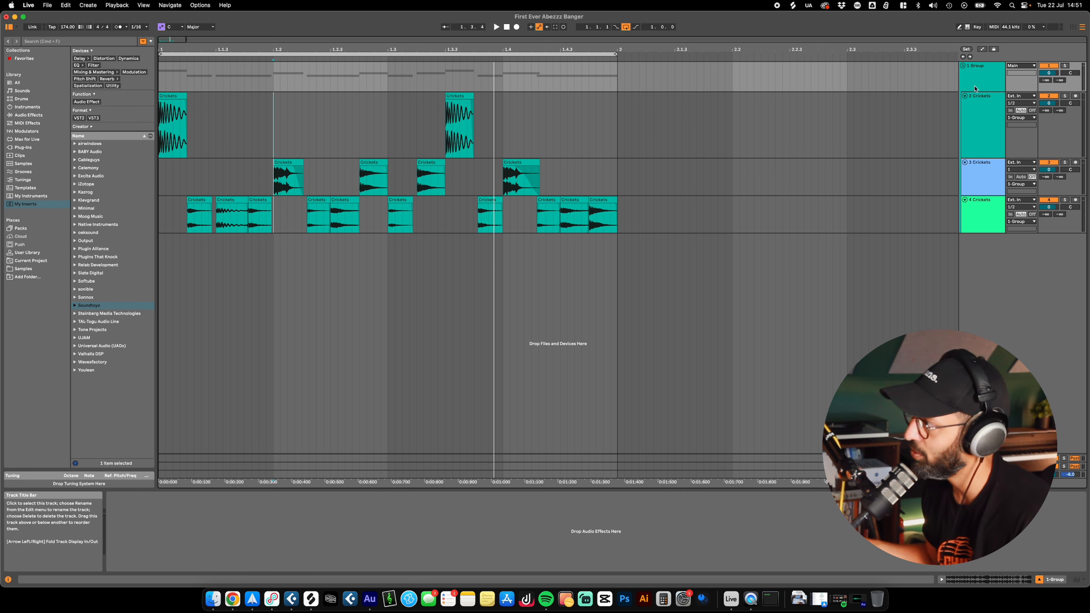
left_click(984, 182)
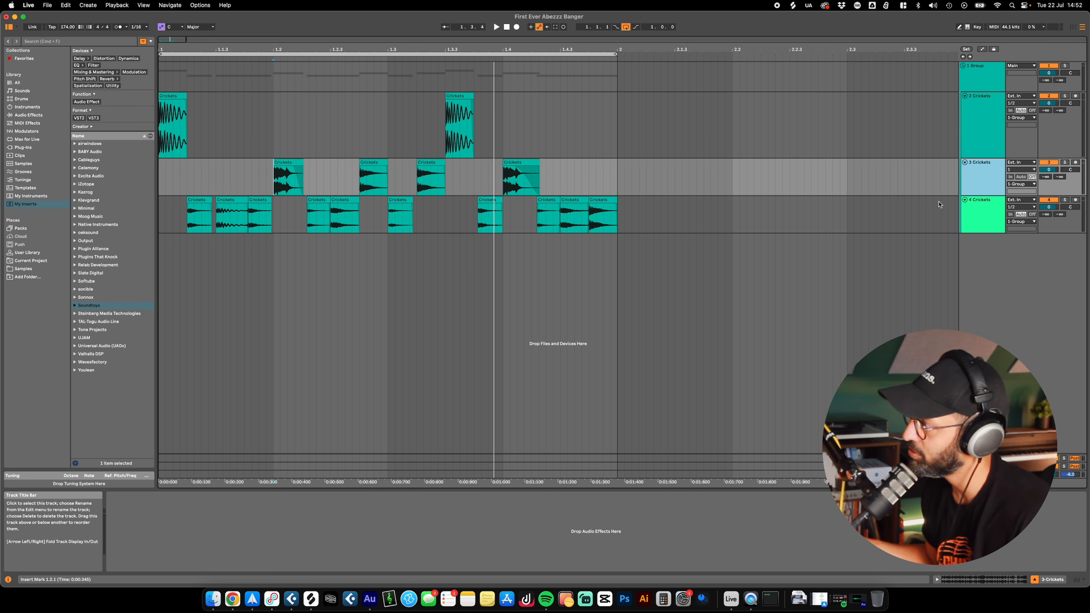
left_click(977, 68)
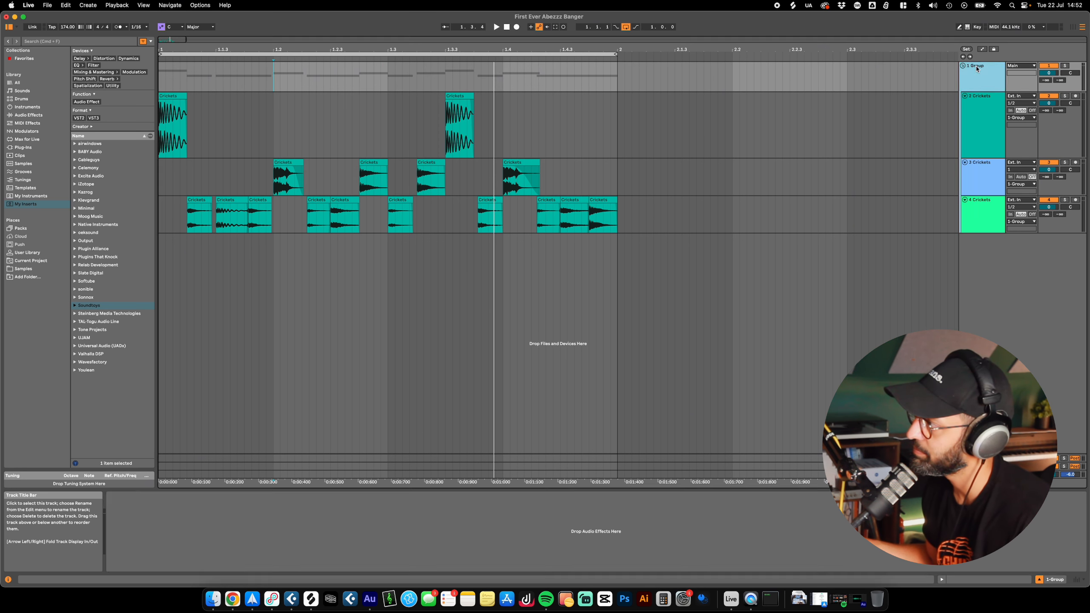
double_click(977, 69)
left_click(977, 69)
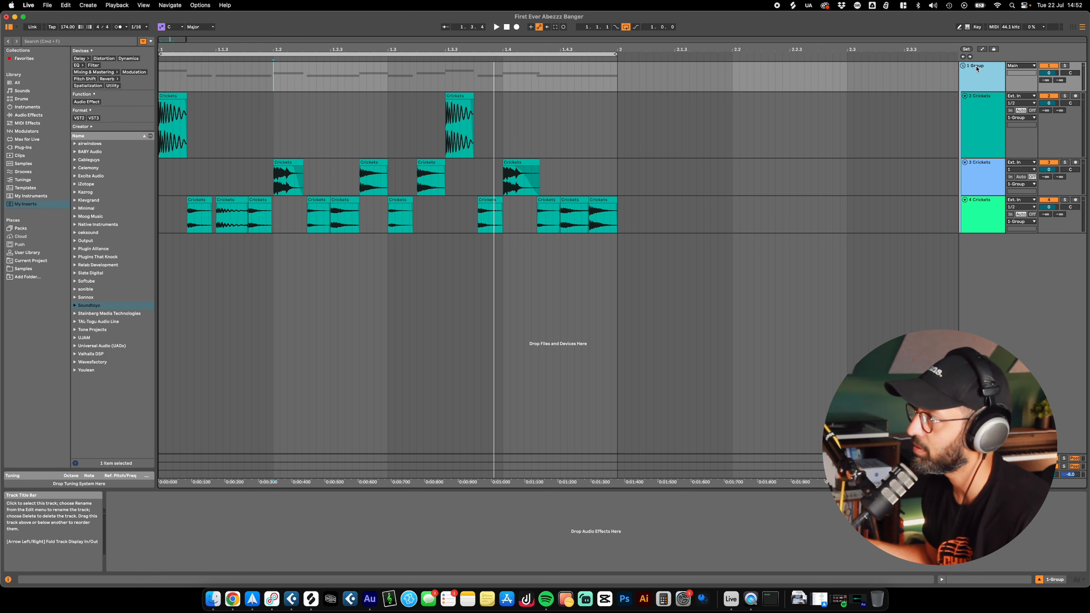
right_click(977, 68)
left_click(976, 82)
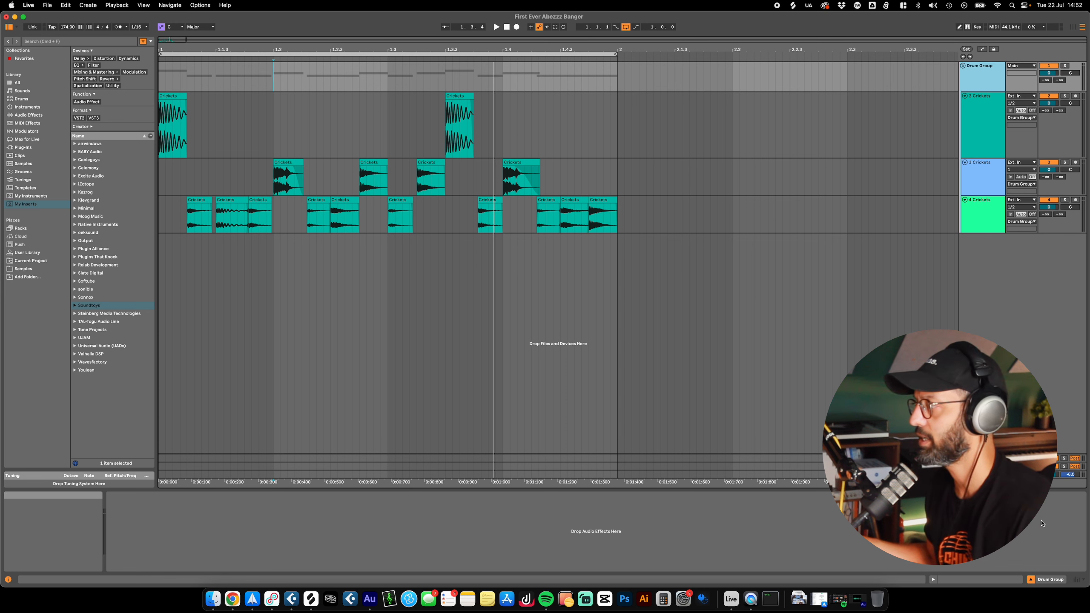
Step: Check the drum track levels in the mixer during playback, and hide the mixer again
left_click(1077, 581)
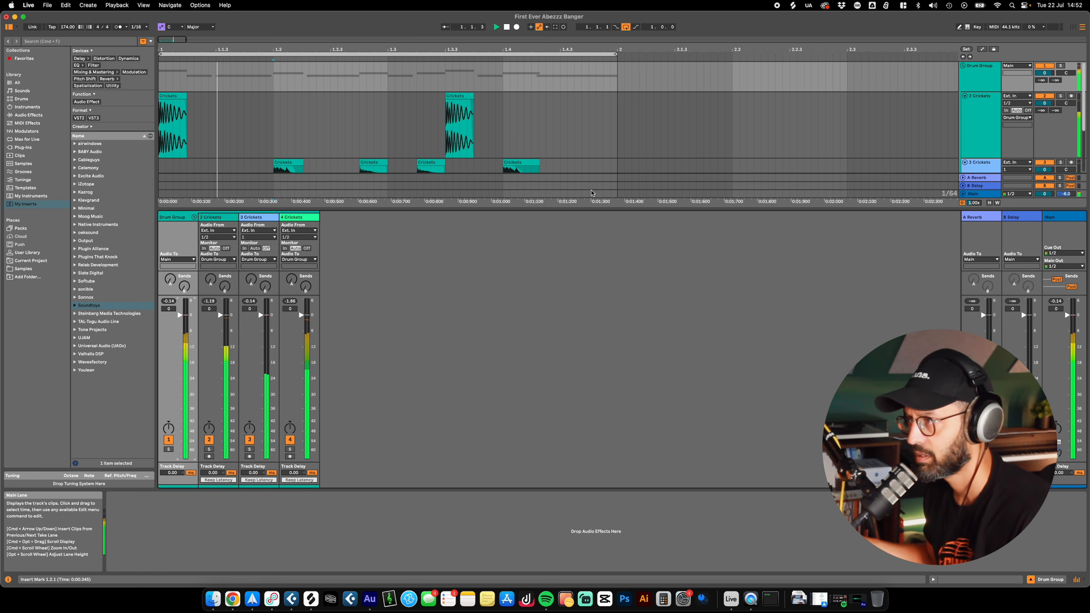
left_click(1078, 582)
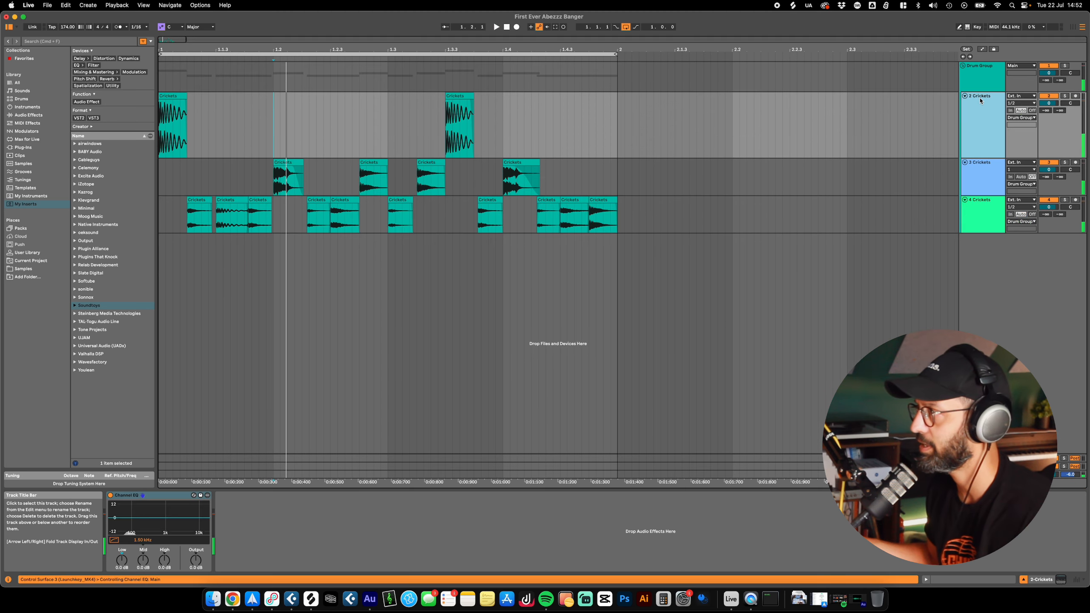
Step: Rename the three tracks inside the Drum Group as Kick, Snare and Tops
left_click(980, 100)
key("super+t")
key("Delete")
left_click(983, 103)
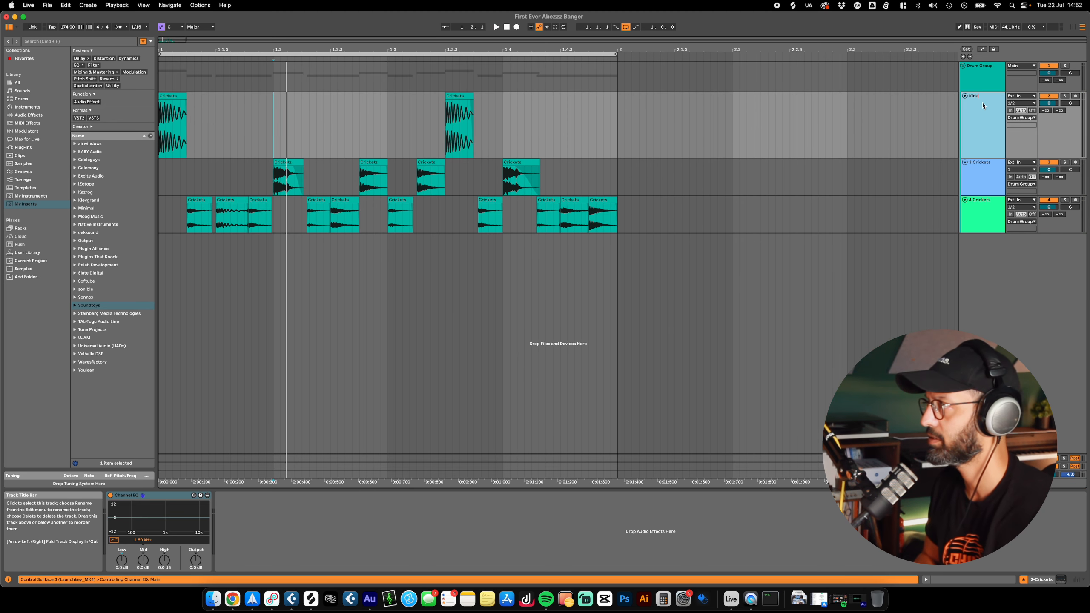
left_click(989, 189)
key("super+r")
type("Sna")
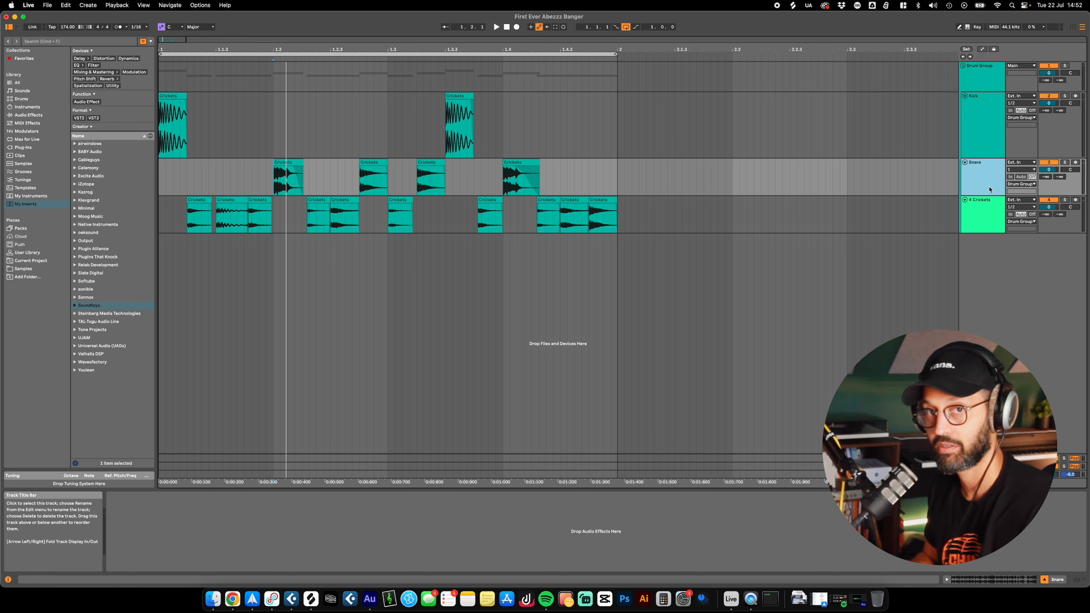
left_click(980, 217)
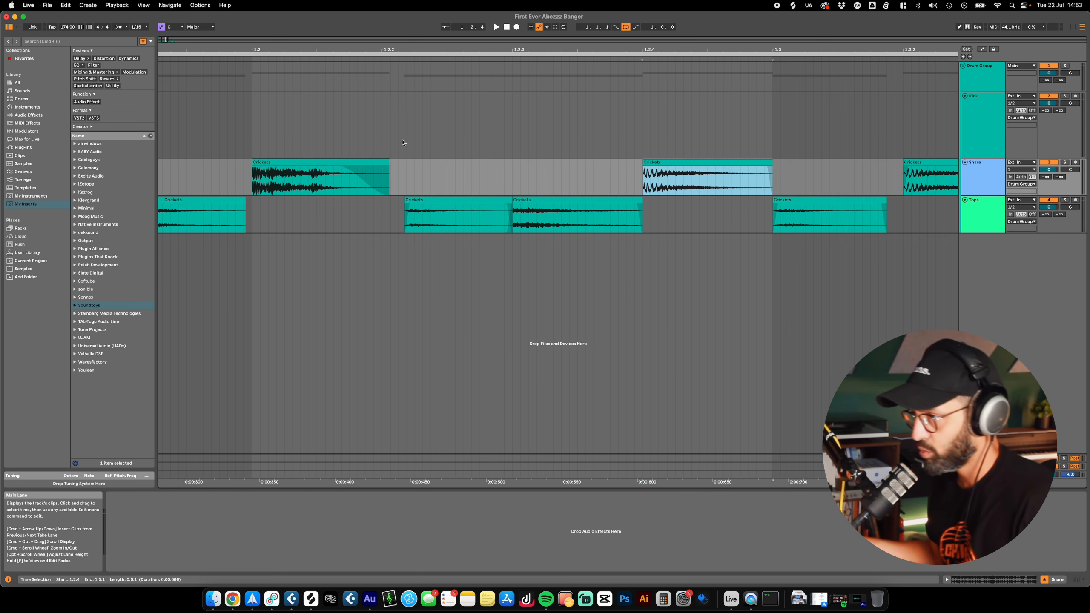
Step: Try selecting the two Snare clips at 1.2 and 1.2.4 together, and undo the last actions
left_click(319, 163)
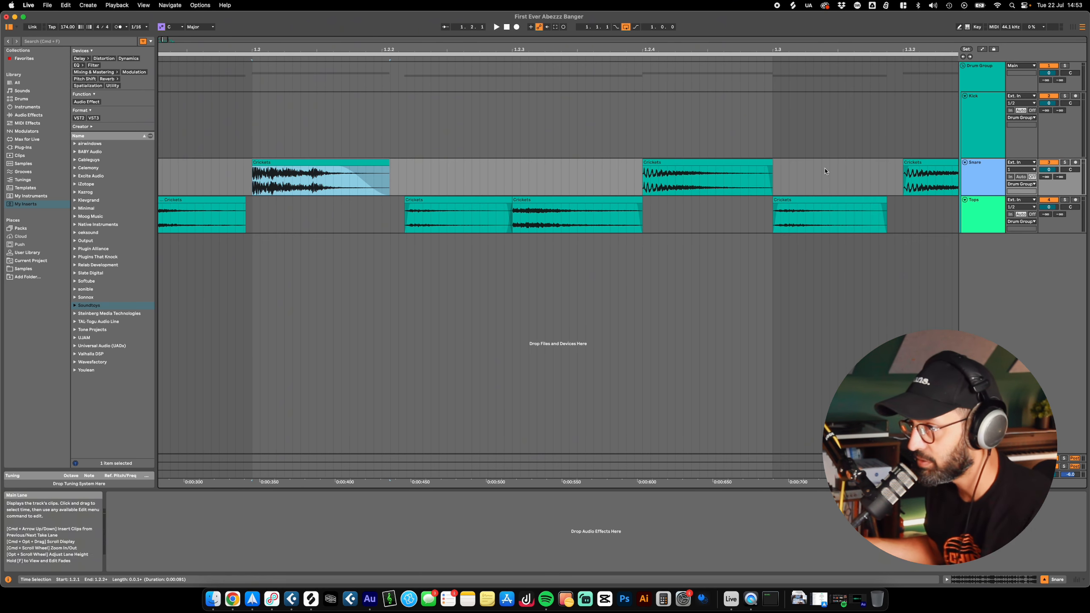
left_click(665, 164, "shift")
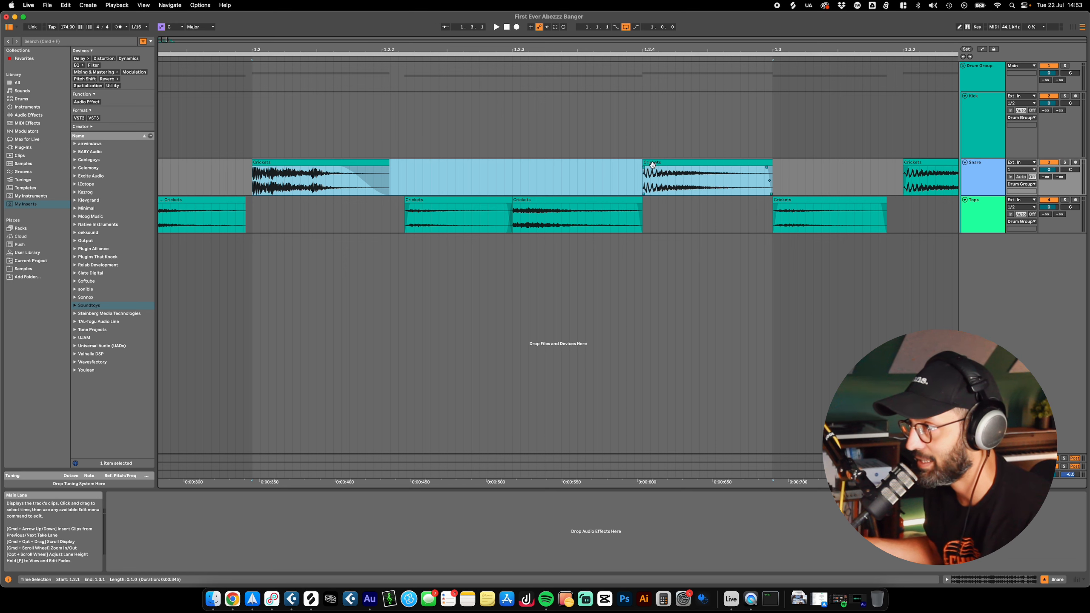
left_click(309, 163)
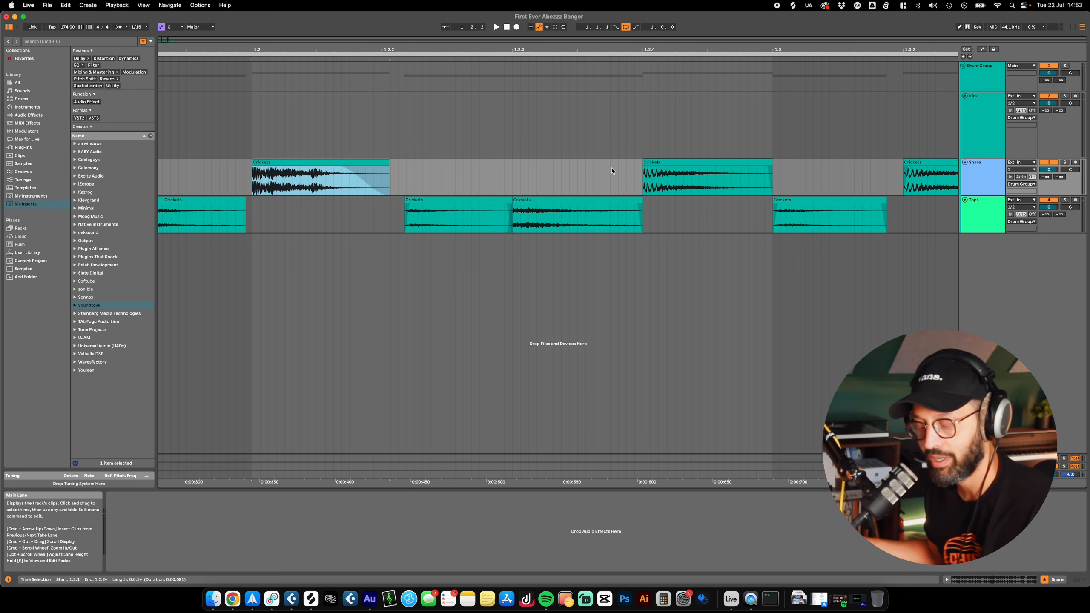
left_click(671, 171, "shift")
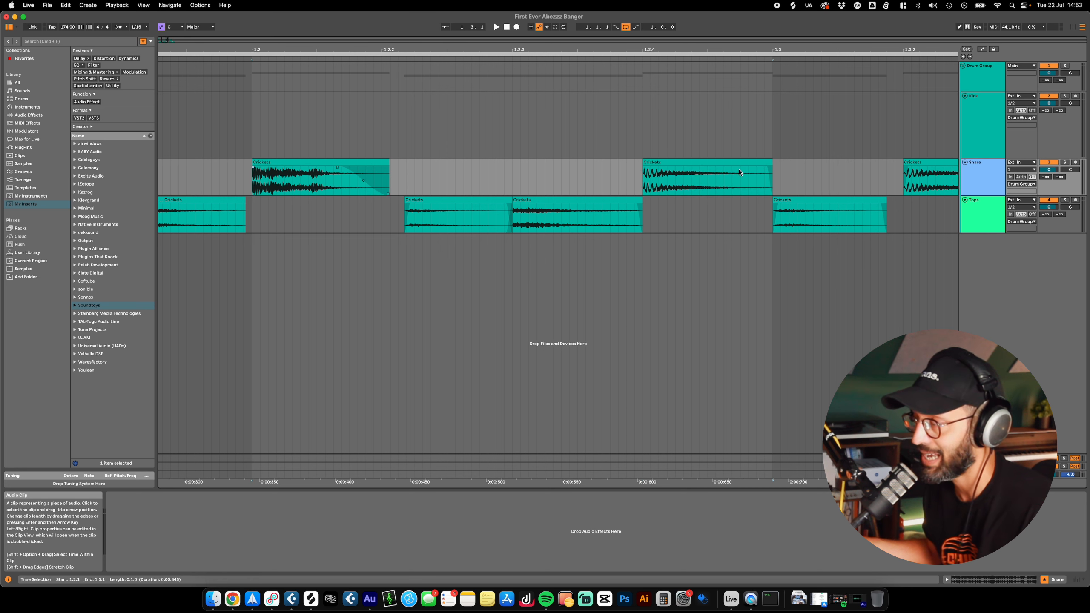
left_click(302, 163)
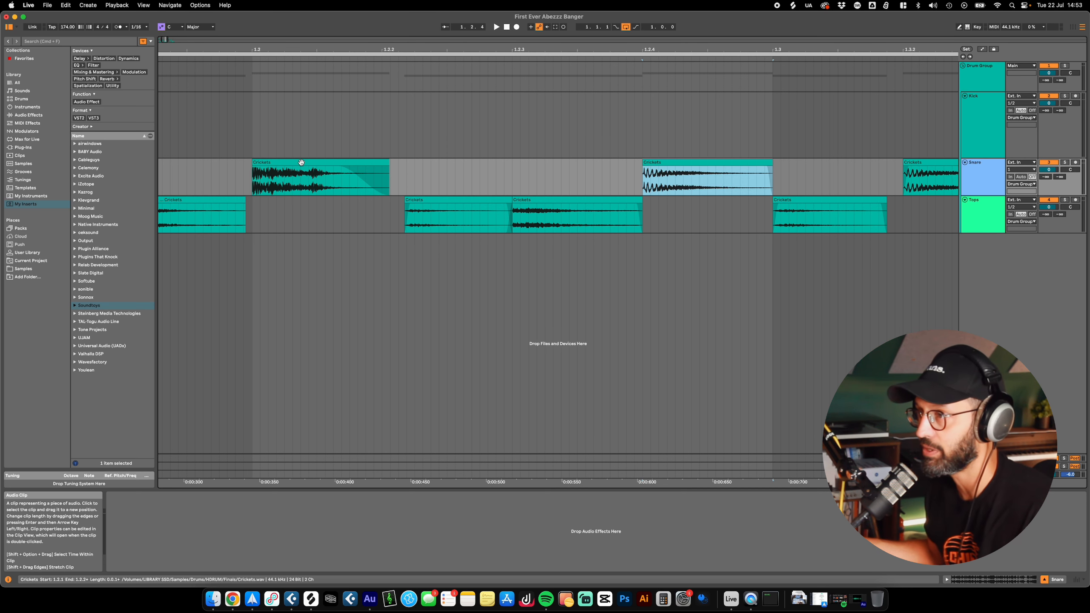
left_click(302, 163, "shift")
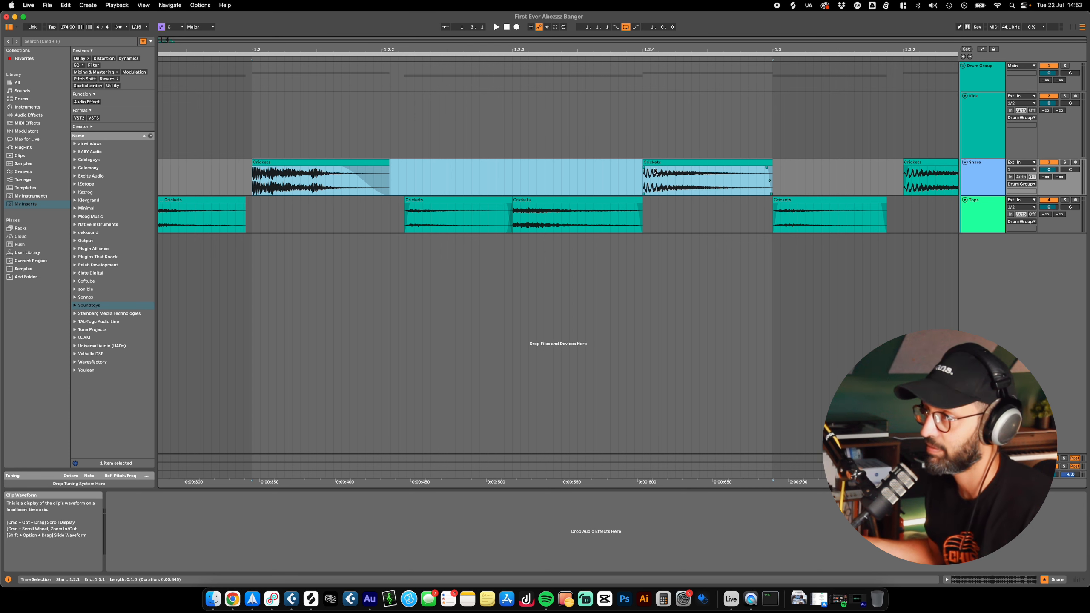
left_click(453, 175)
left_click(327, 162)
left_click(713, 175)
left_click(669, 165, "shift")
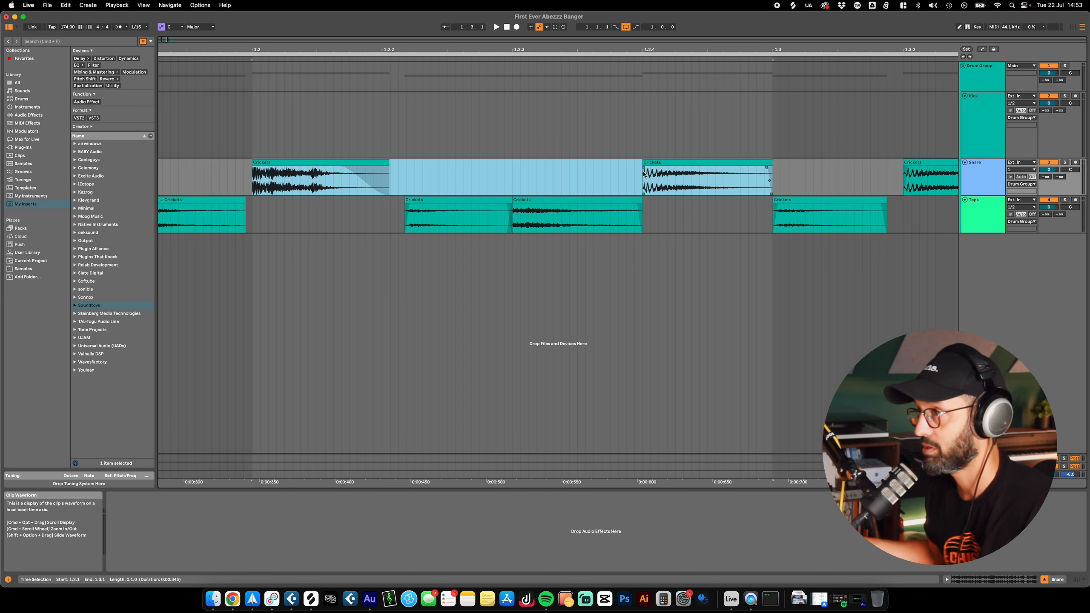
left_click(255, 168)
key("super+z")
key("super+z")
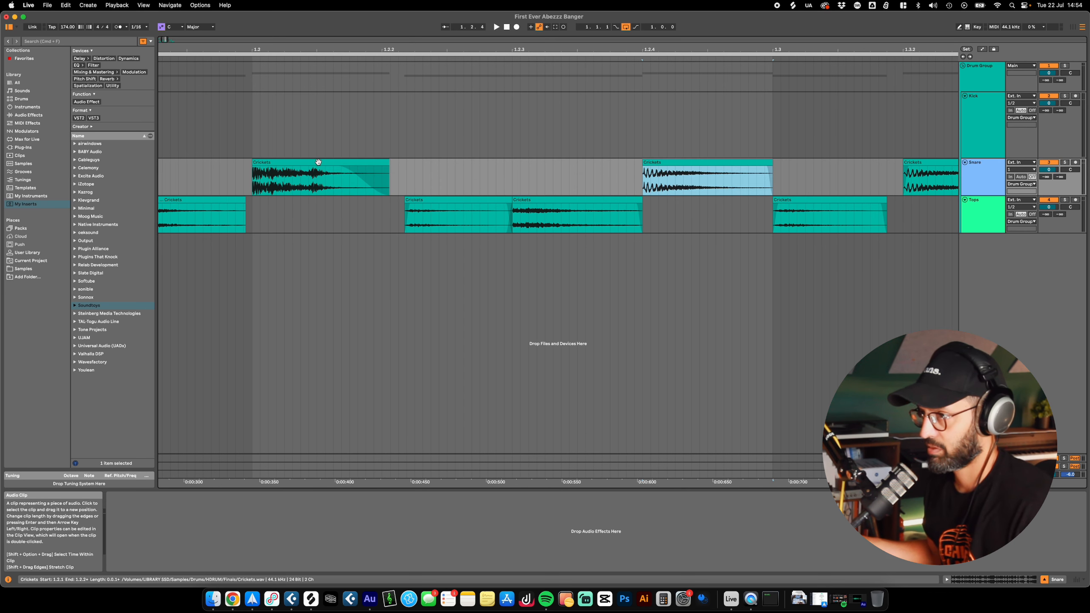
key("super+z")
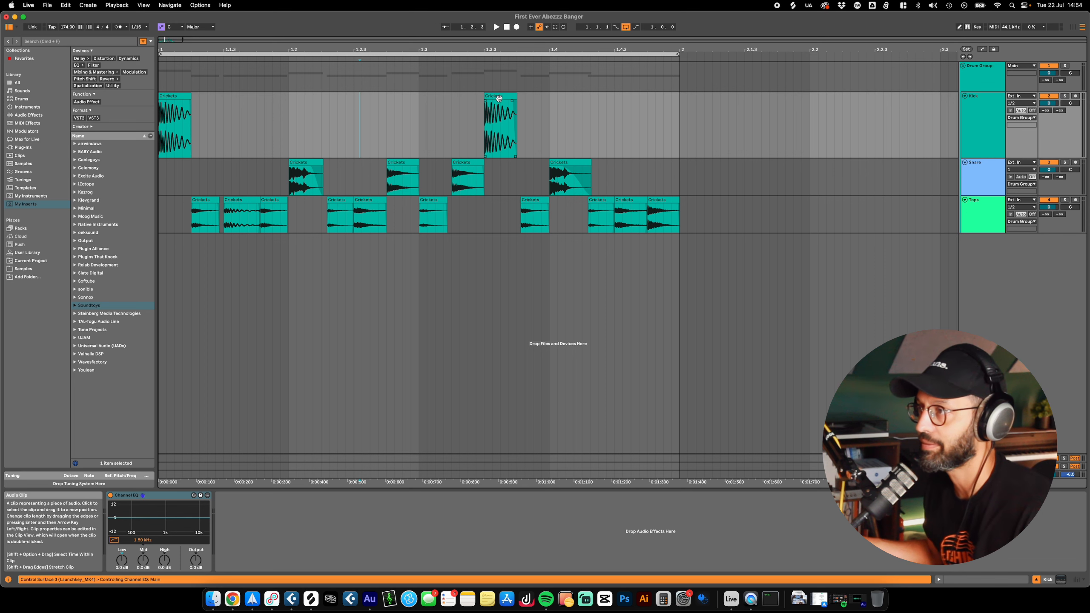
Step: Rename both clips on the Kick track, at 1.3.3 and at the start, as Kick
left_click(499, 97)
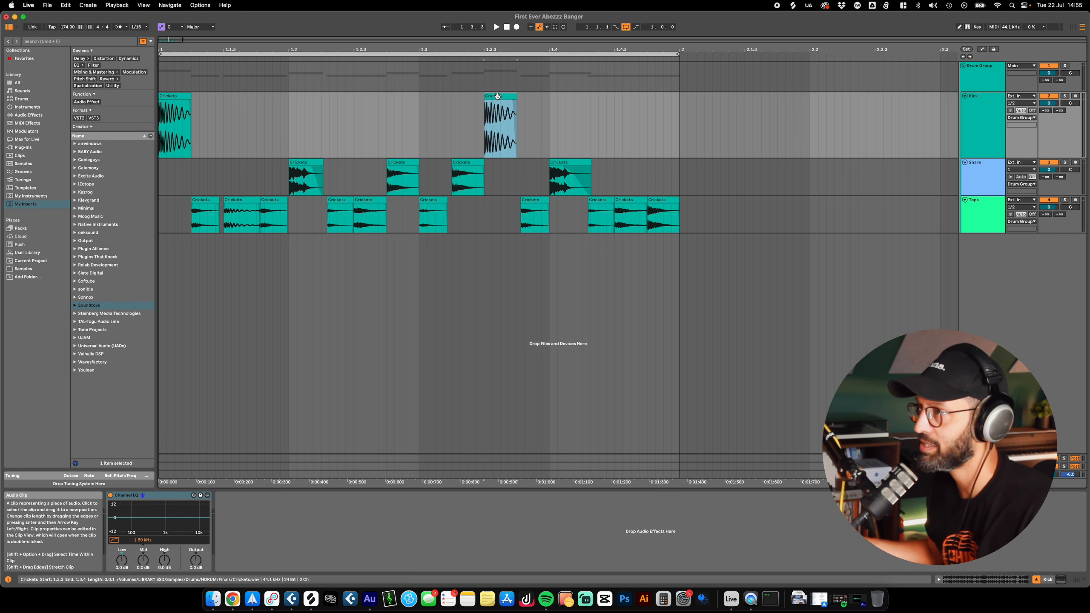
right_click(492, 96)
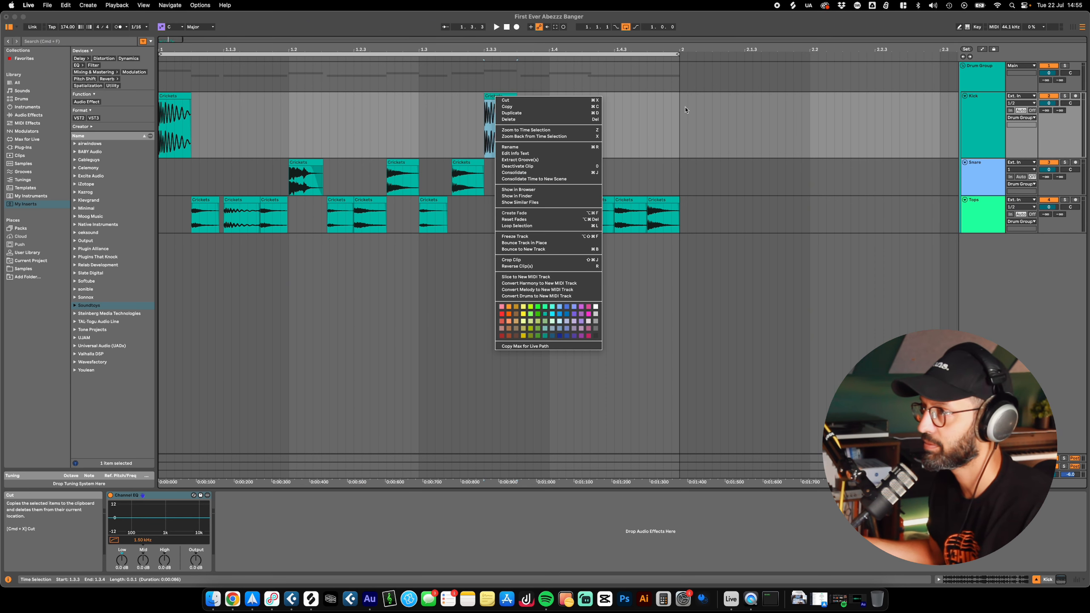
left_click(987, 118)
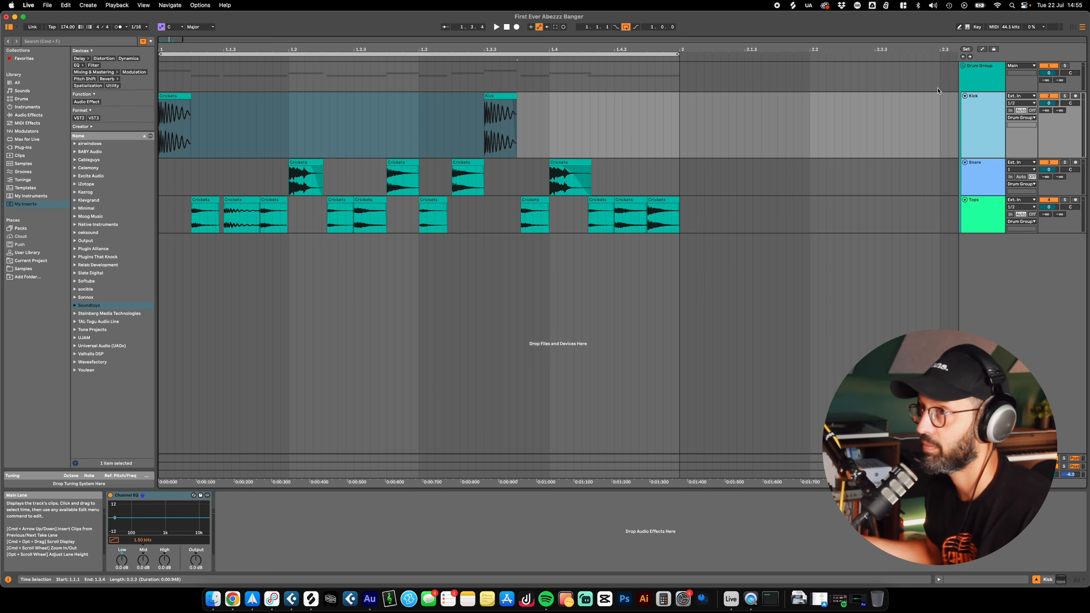
left_click(498, 96)
left_click(163, 97, "shift")
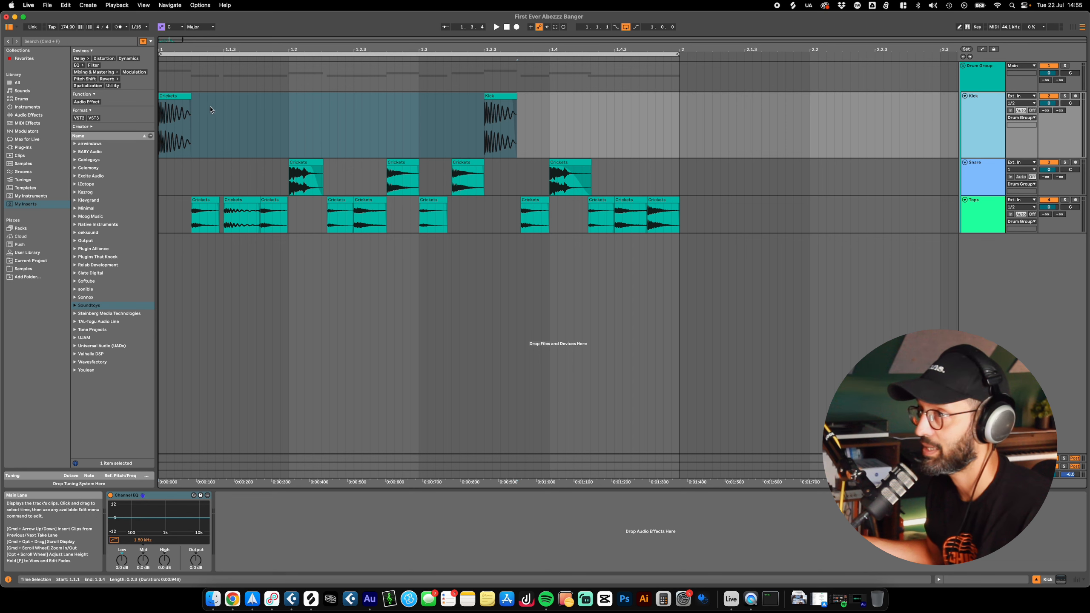
left_click(177, 96)
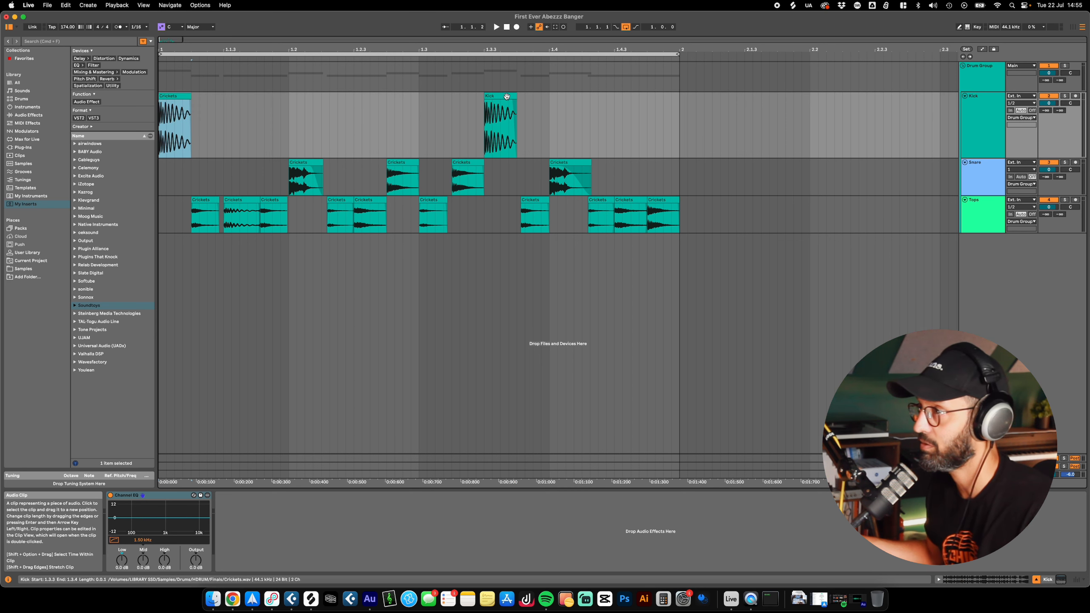
left_click(679, 102, "shift")
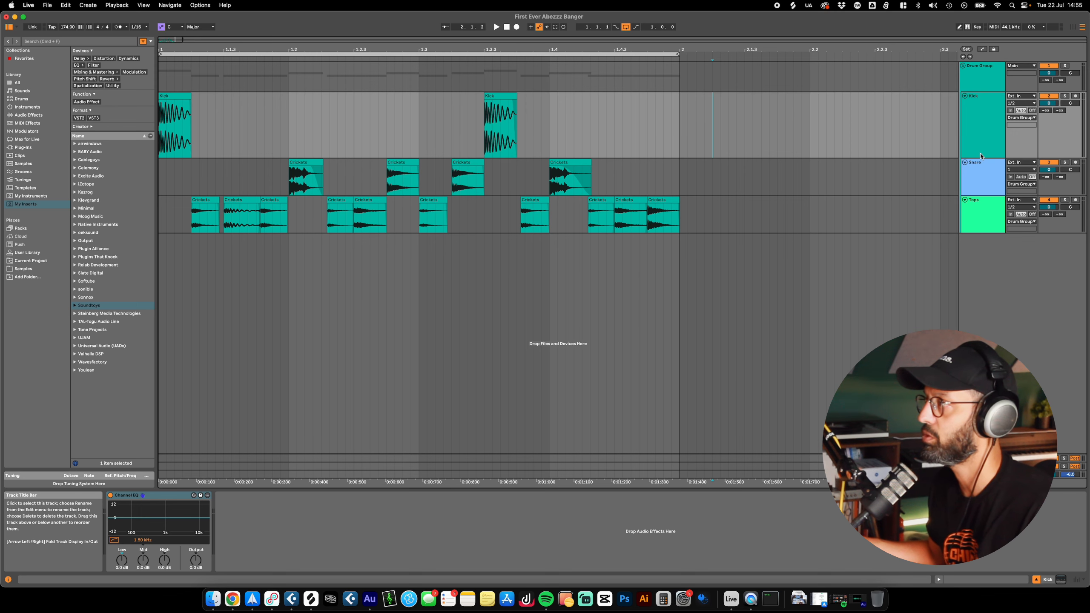
Step: Look for a command that selects all clips on the Tops track, checking the editing commands and searching Live's online keyboard shortcuts for "sel"
key("minus")
left_click(554, 218)
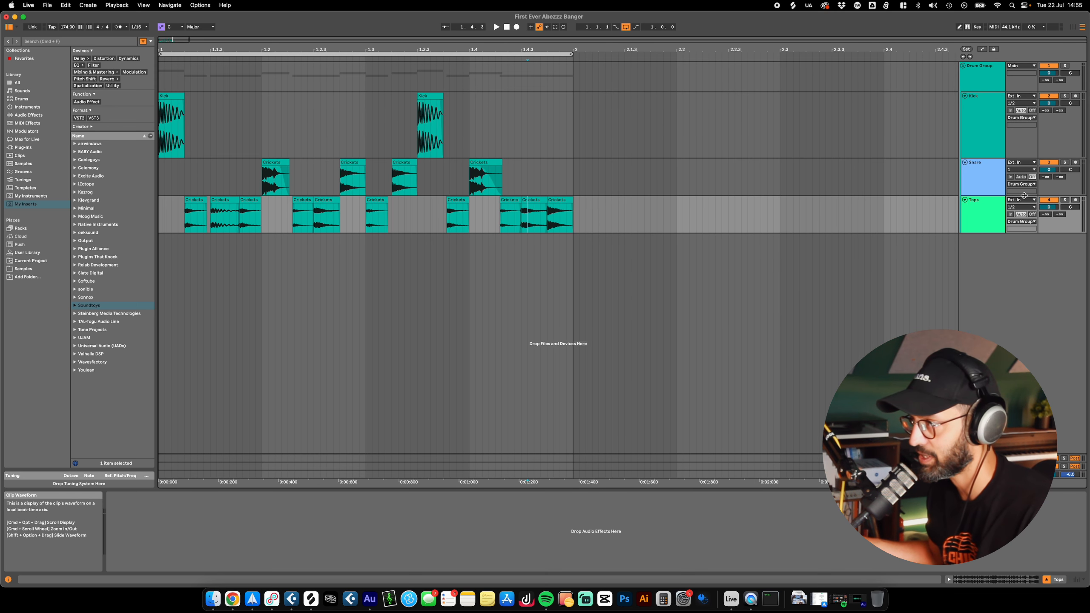
left_click(981, 213)
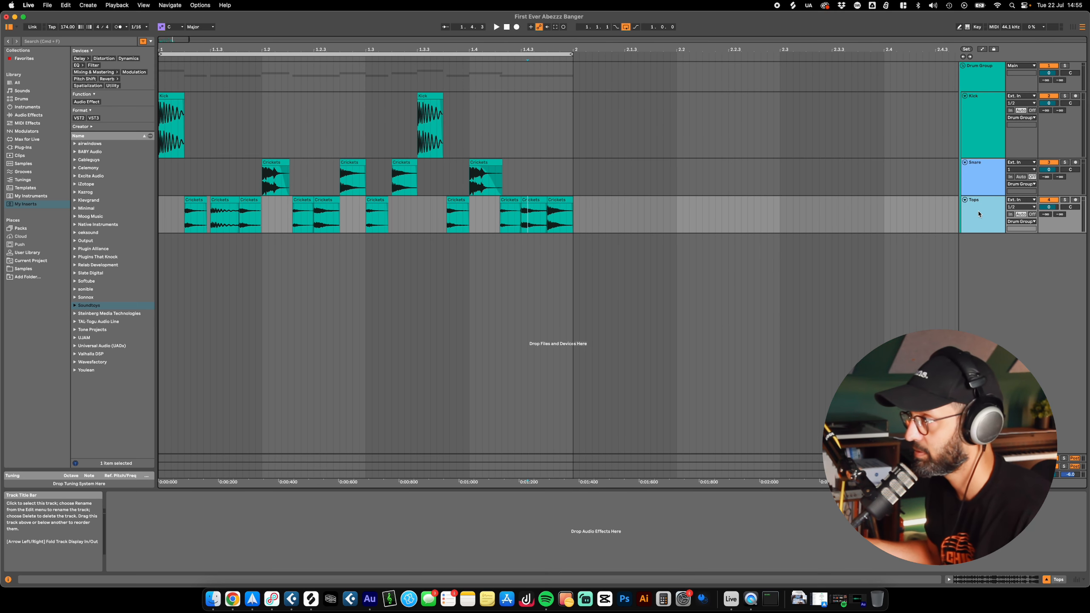
left_click(64, 5)
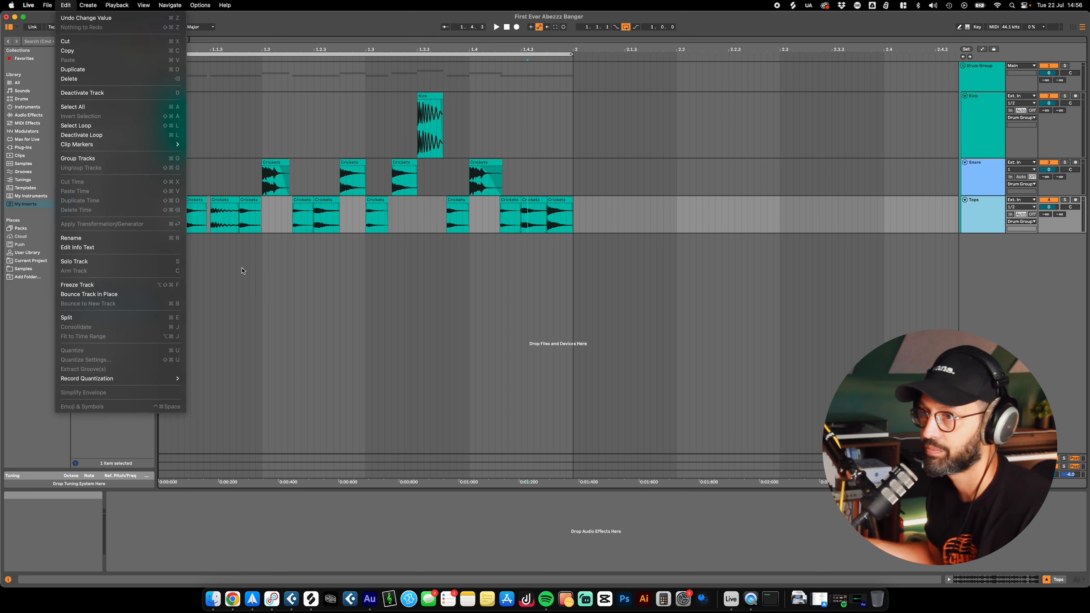
left_click(896, 219)
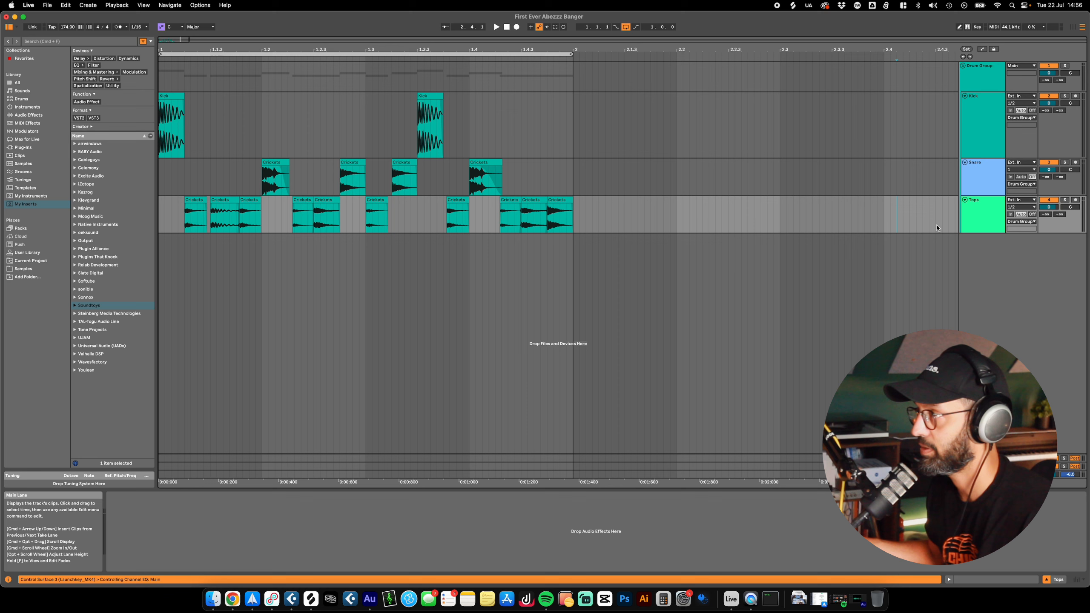
right_click(978, 222)
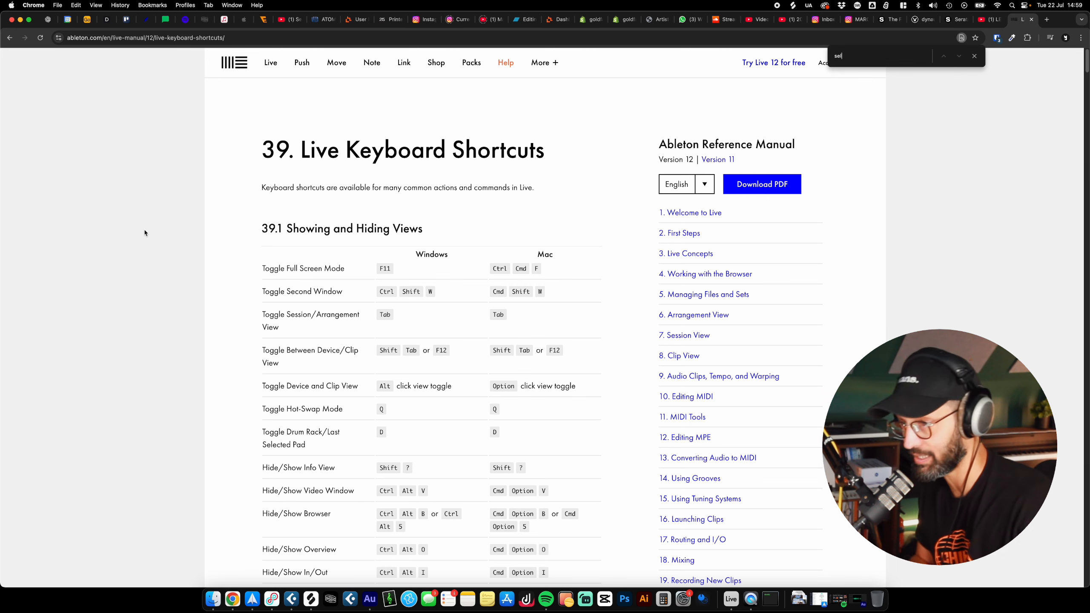
left_click(959, 56)
left_click(959, 57)
left_click(960, 57)
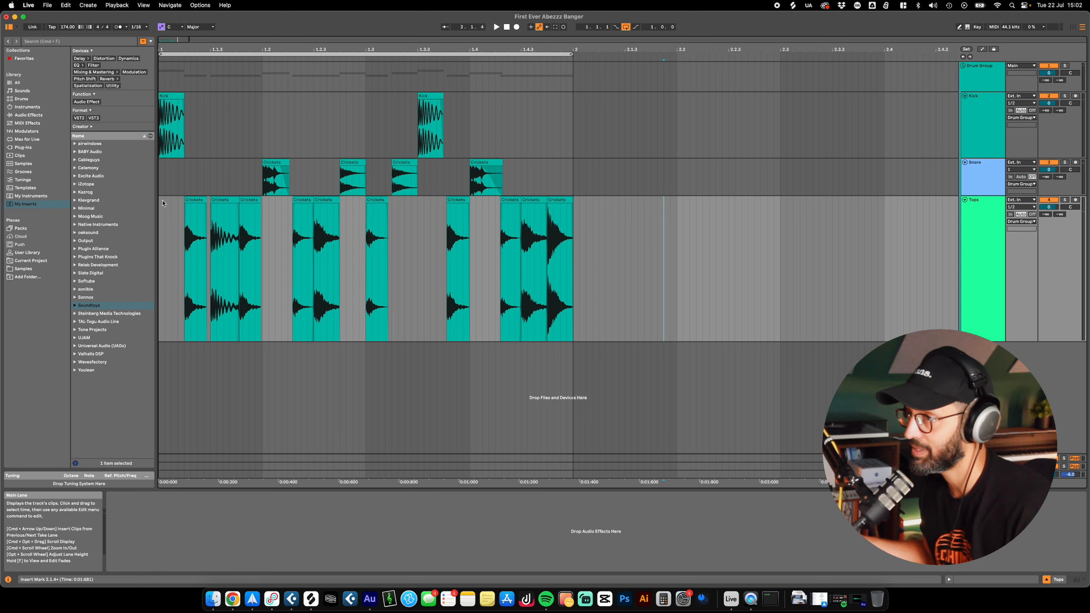
Step: Select all clips on the enlarged Tops track as one time range from 1.1.1 to 2.1.1, and fit the arrangement to that selection
left_click_drag(165, 279, 580, 326)
left_click(651, 326)
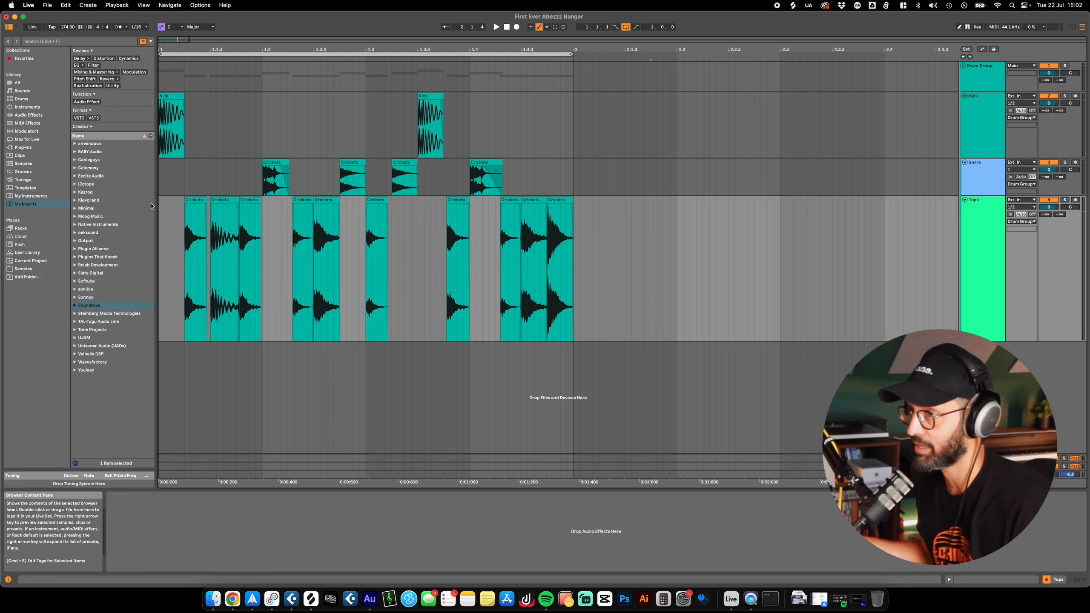
left_click_drag(162, 201, 575, 292)
key("w")
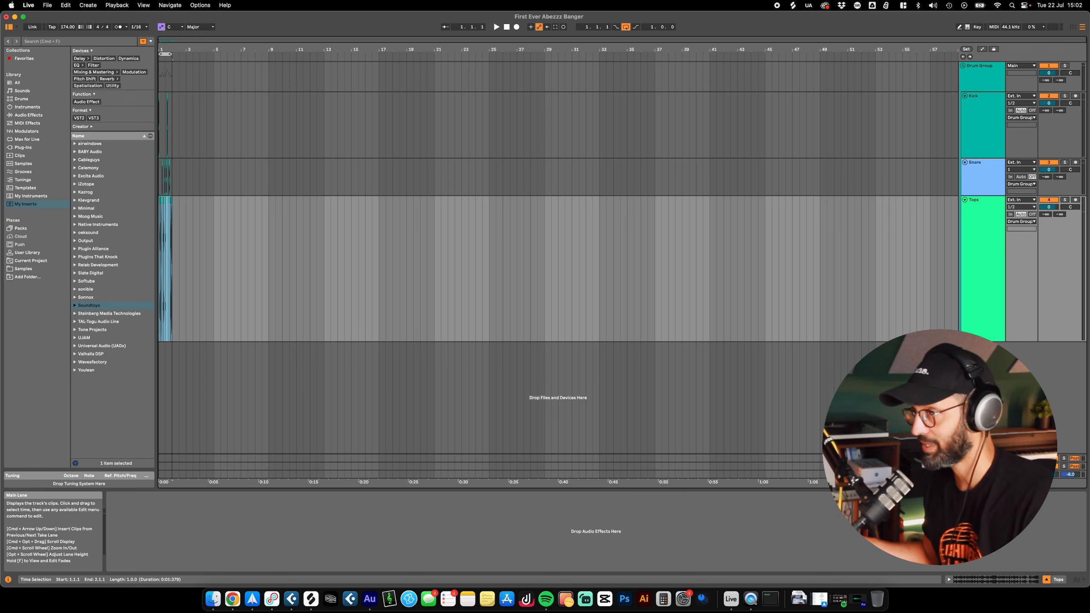
left_click_drag(945, 258, 85, 262)
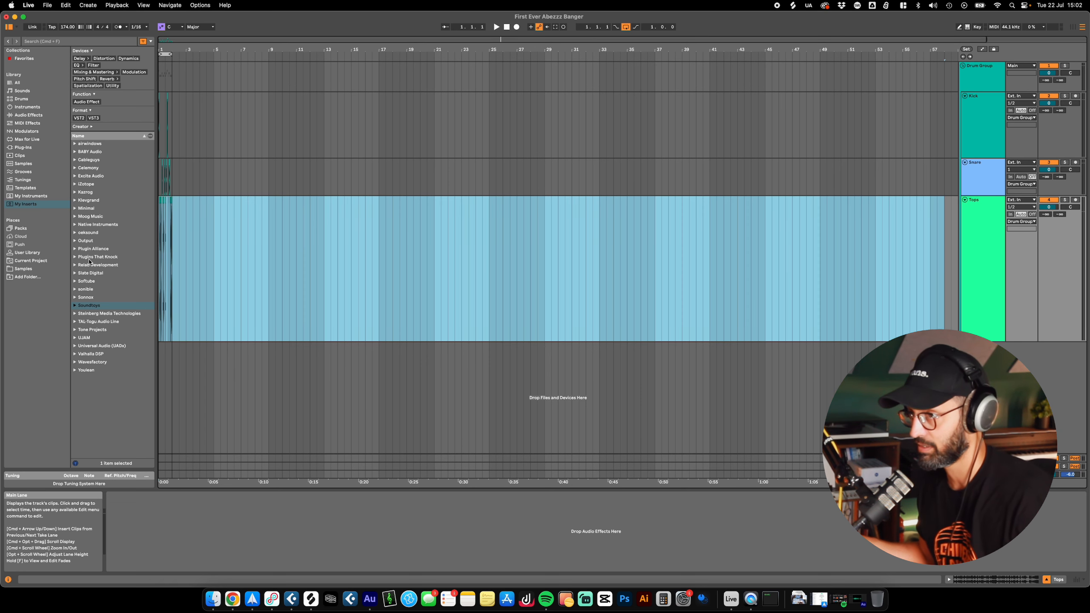
left_click(579, 262)
left_click(982, 223)
key("z")
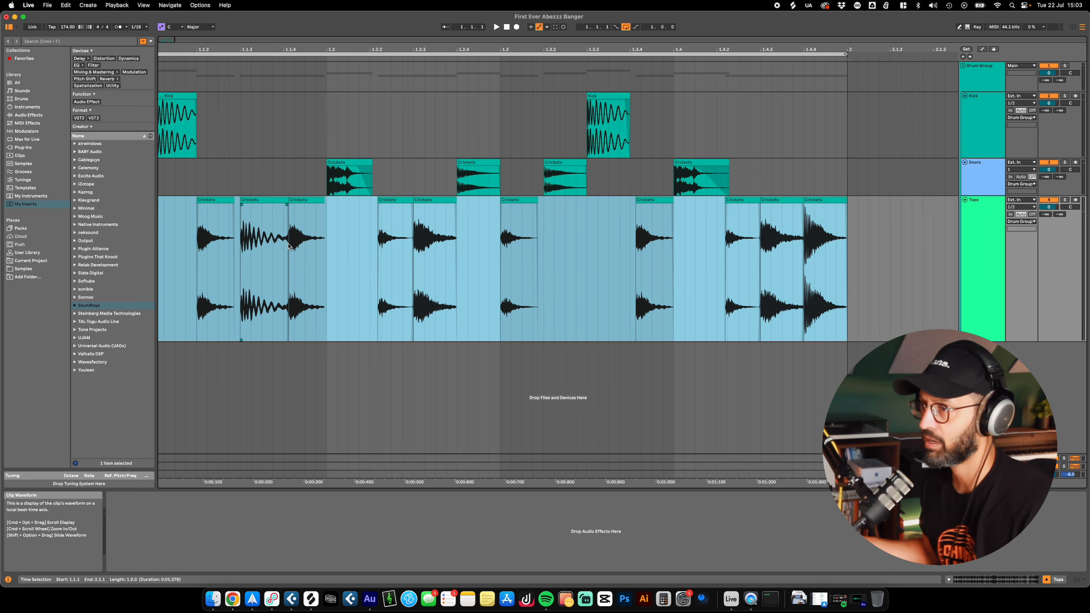
Step: Adjust the fades on the first Tops clips, lengthening the fade-out of the clip at 1.1.3
left_click_drag(232, 204, 257, 206)
key("super+z")
left_click(196, 218)
left_click(302, 215)
left_click_drag(181, 205, 229, 204)
left_click(250, 212)
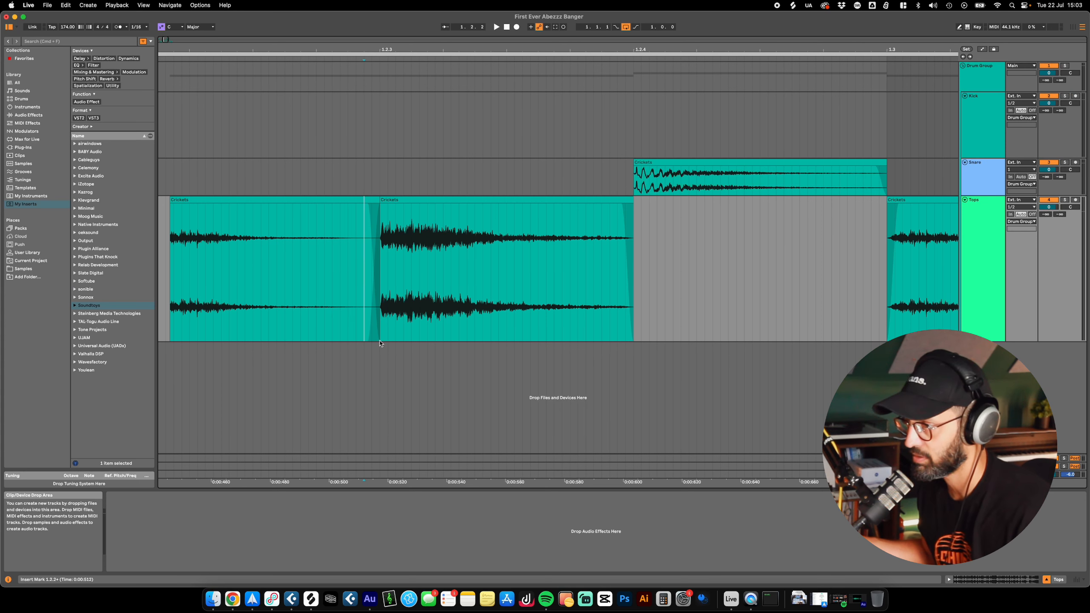
Step: Lengthen the fade-out of the Tops clip that ends at 1.2.3
left_click(337, 339, "shift")
left_click(299, 330)
left_click_drag(380, 200, 319, 201)
left_click(325, 215)
left_click(388, 211)
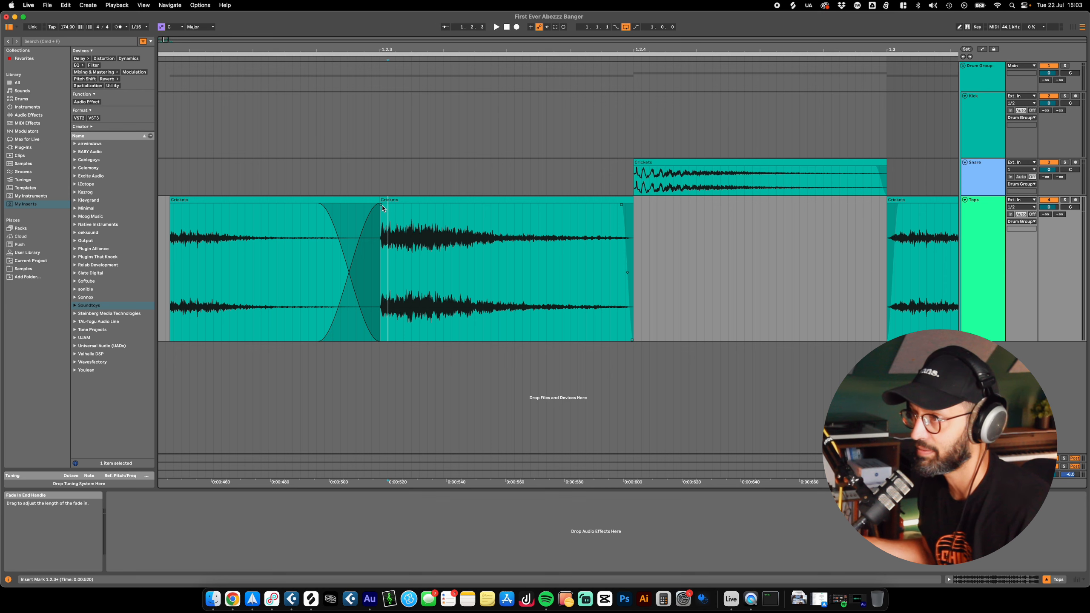
mouse_move(257, 205)
left_mouse_down()
mouse_move(227, 210)
mouse_move(296, 208)
mouse_move(246, 207)
left_mouse_up()
Step: Remove the fade-in from the Tops clip at 1.3
scroll(655, 210, "right", 8)
left_click(656, 202)
left_click(789, 174, "shift")
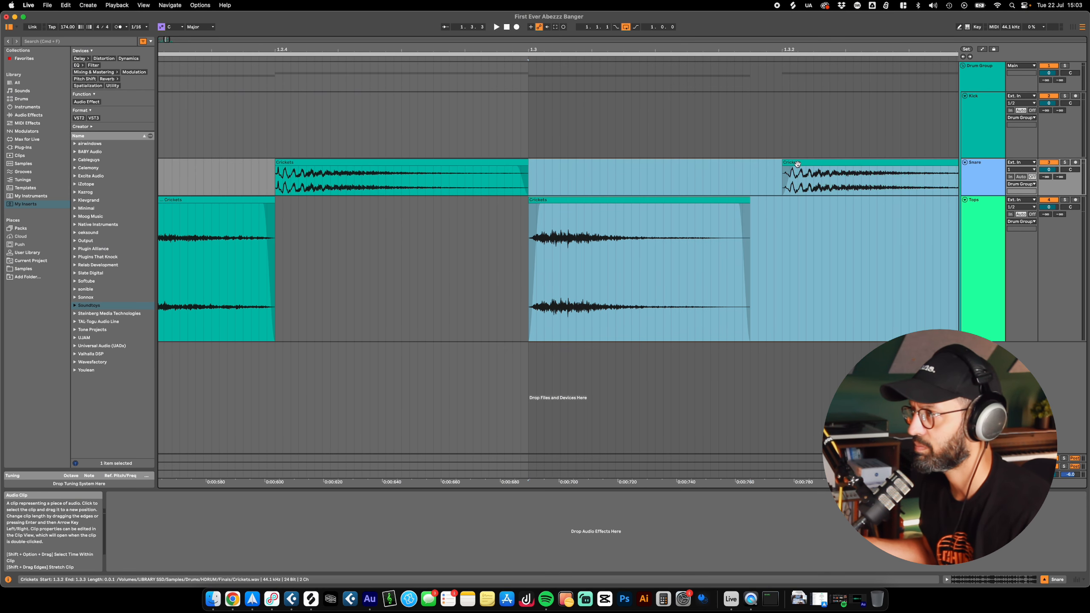
left_click(759, 171)
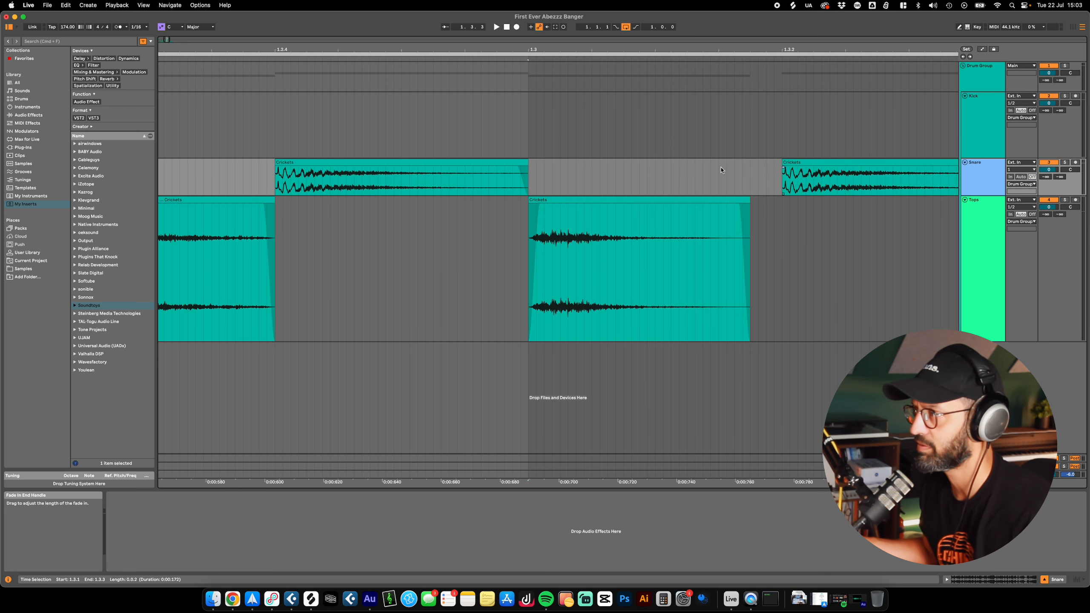
scroll(727, 168, "right", 10)
scroll(702, 334, "right", 2)
Step: Lengthen the fade-out of the Tops clip that ends at 1.4.3
left_click(756, 200)
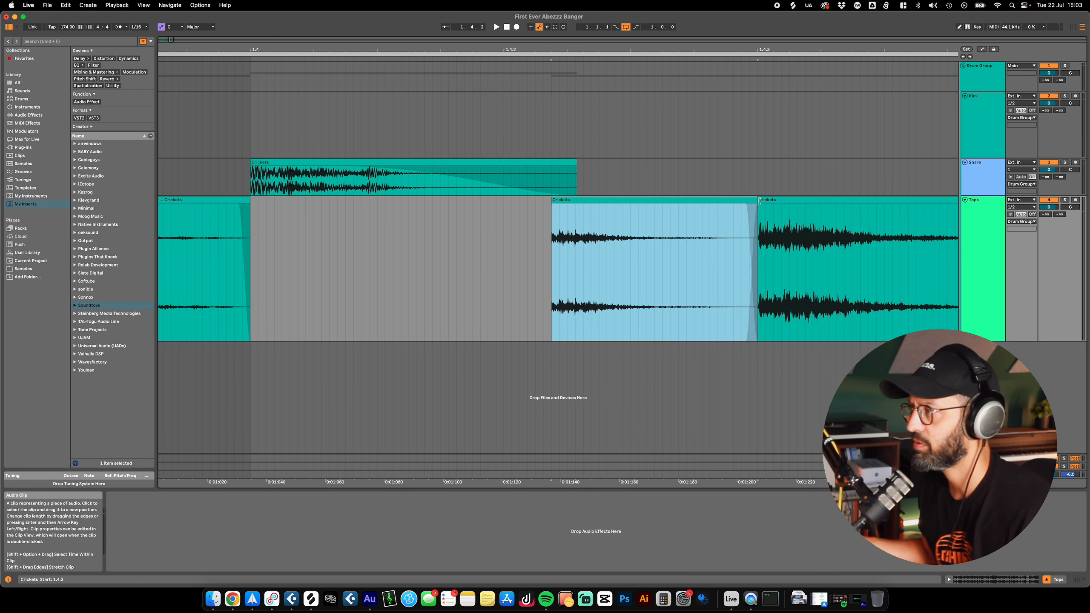
left_click(759, 200)
left_click(743, 309)
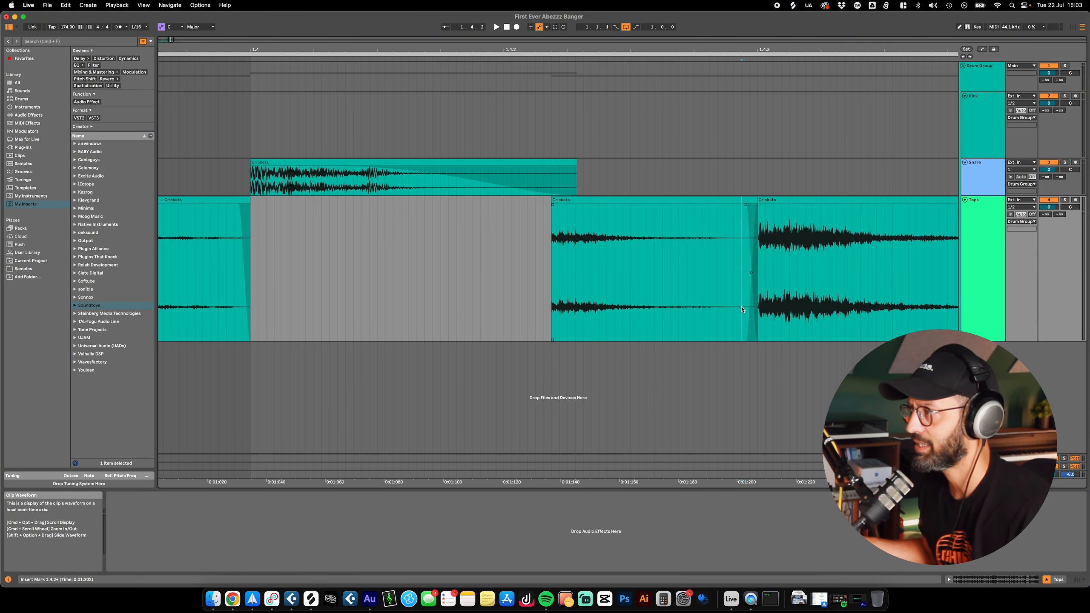
mouse_move(747, 204)
left_mouse_down()
mouse_move(718, 205)
mouse_move(821, 201)
mouse_move(759, 200)
left_mouse_up()
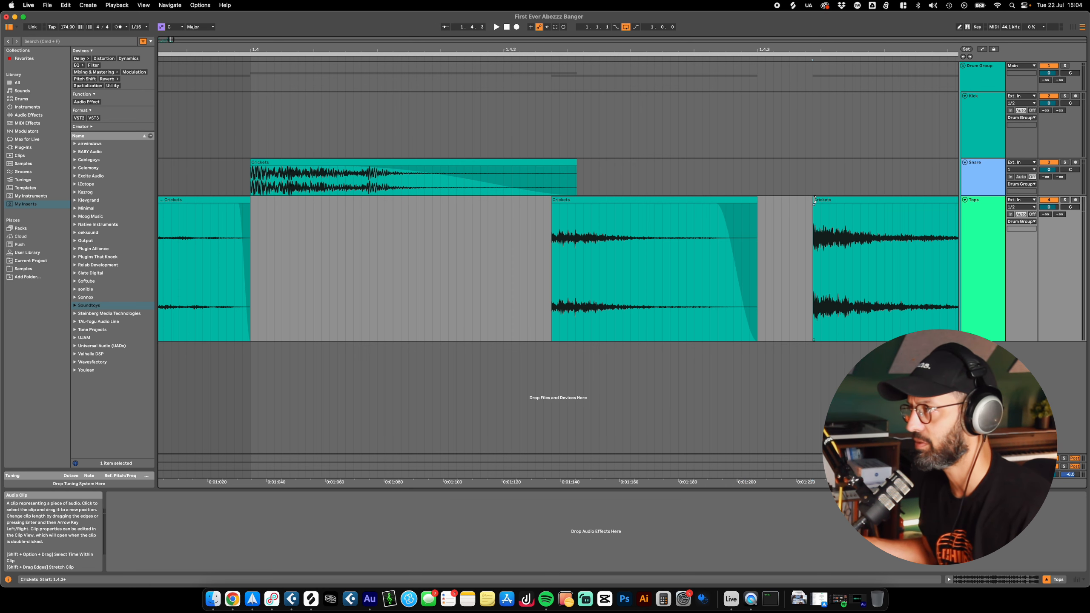
left_click(766, 185)
Step: Review the fades on the Tops clips from 1.4.4 back to the start of the break
scroll(757, 298, "right", 12)
left_click_drag(410, 201, 443, 205)
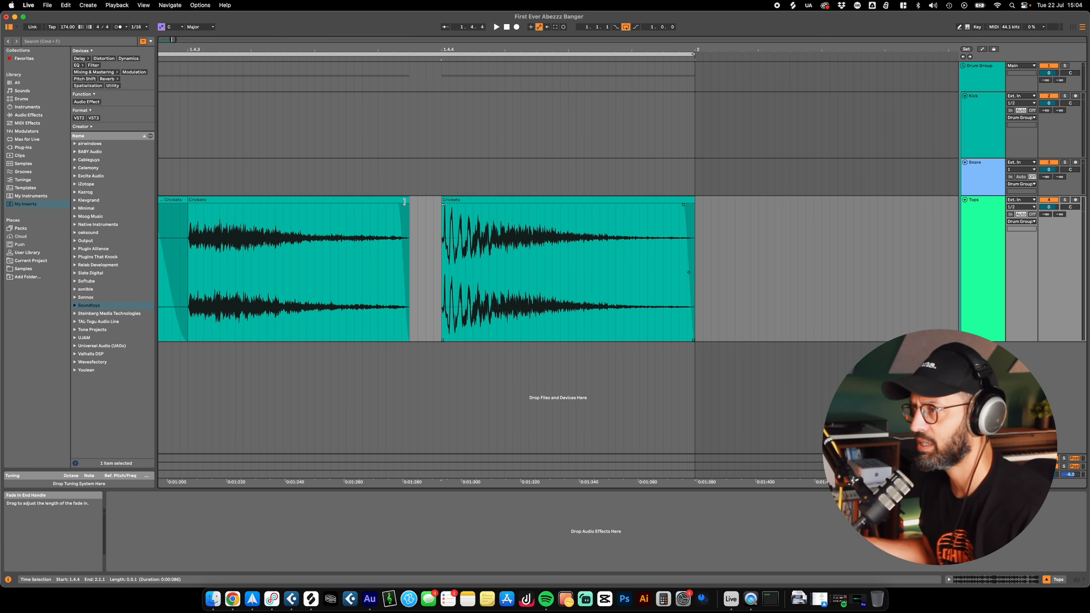
scroll(448, 257, "left", 4)
scroll(531, 235, "left", 10)
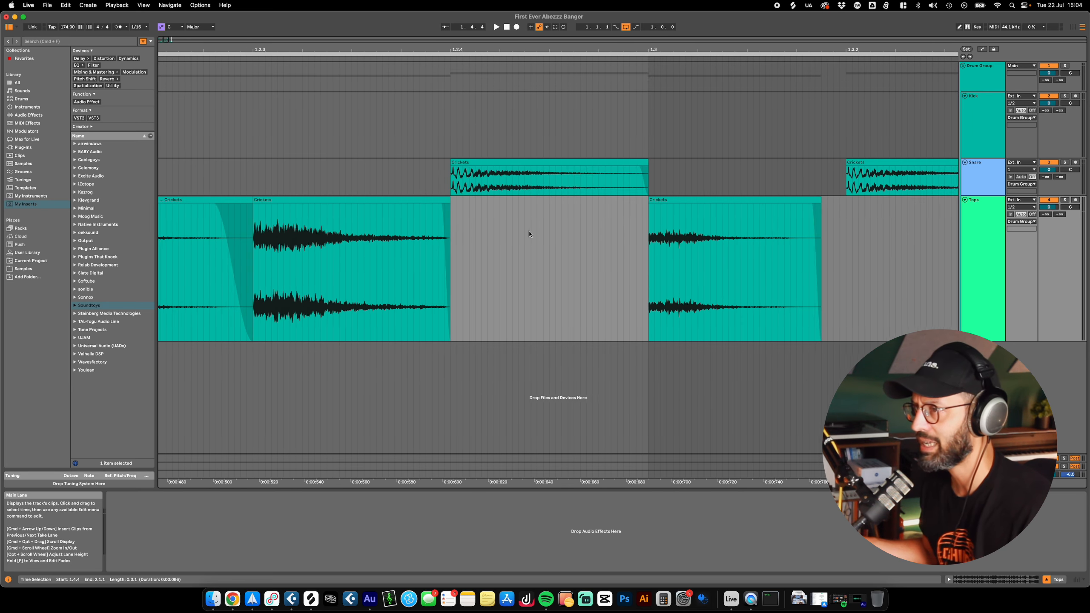
scroll(531, 235, "left", 5)
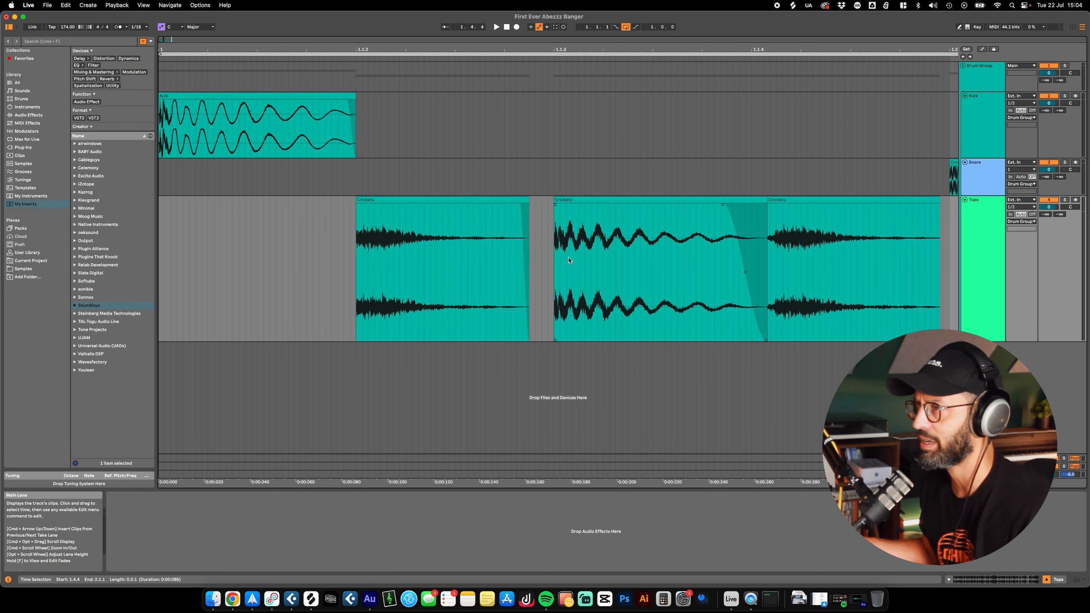
scroll(569, 261, "down", 8)
left_click(355, 234)
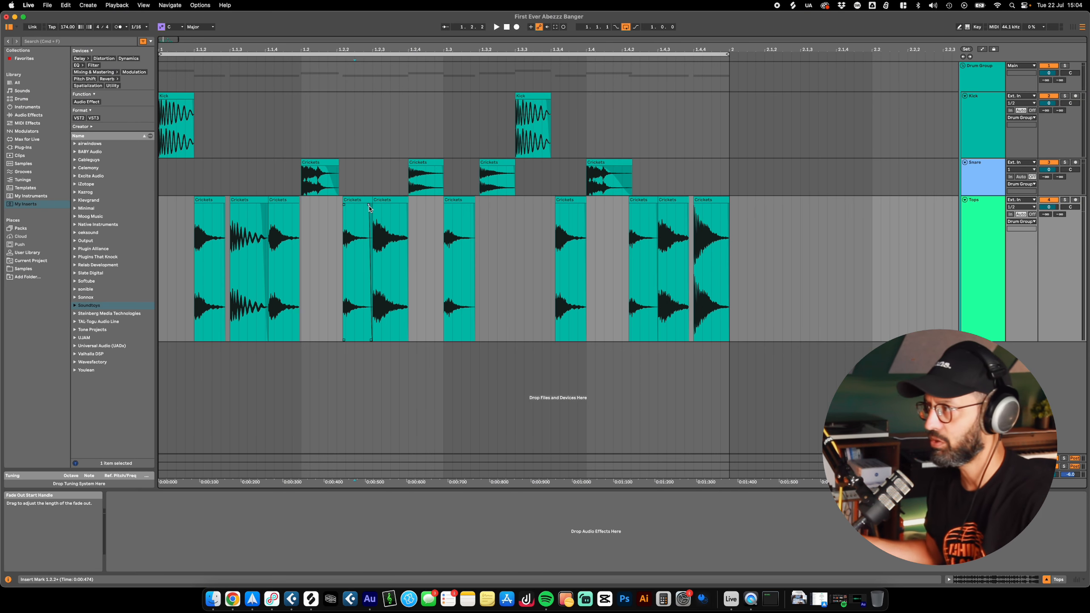
Step: Play the drum break, check the editing commands, and select all Tops clips as a time range from 1.1.1 to 2.1.1
left_click(990, 198)
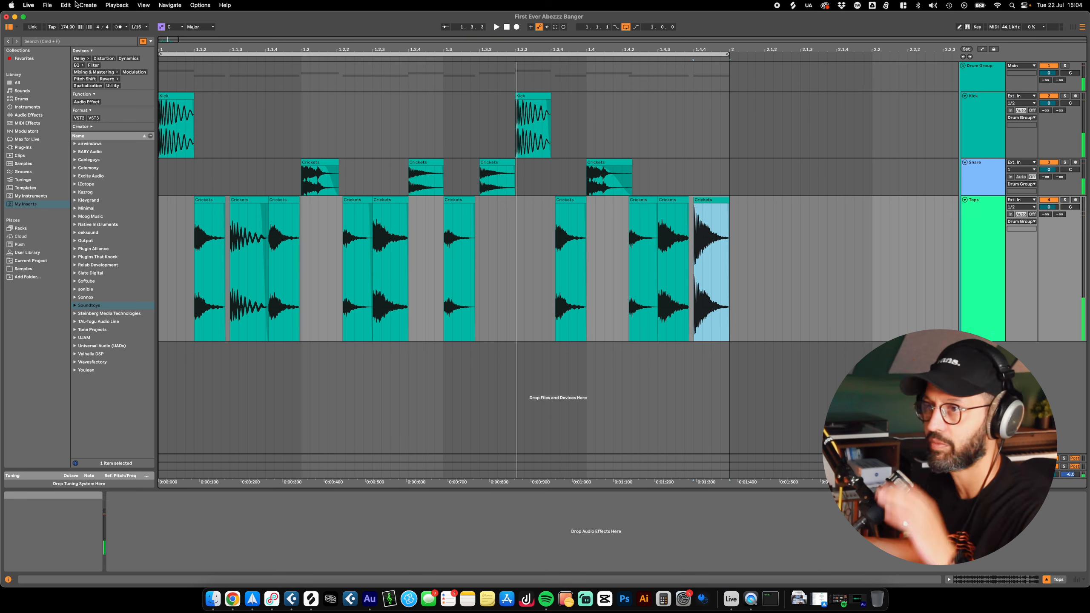
left_click(70, 5)
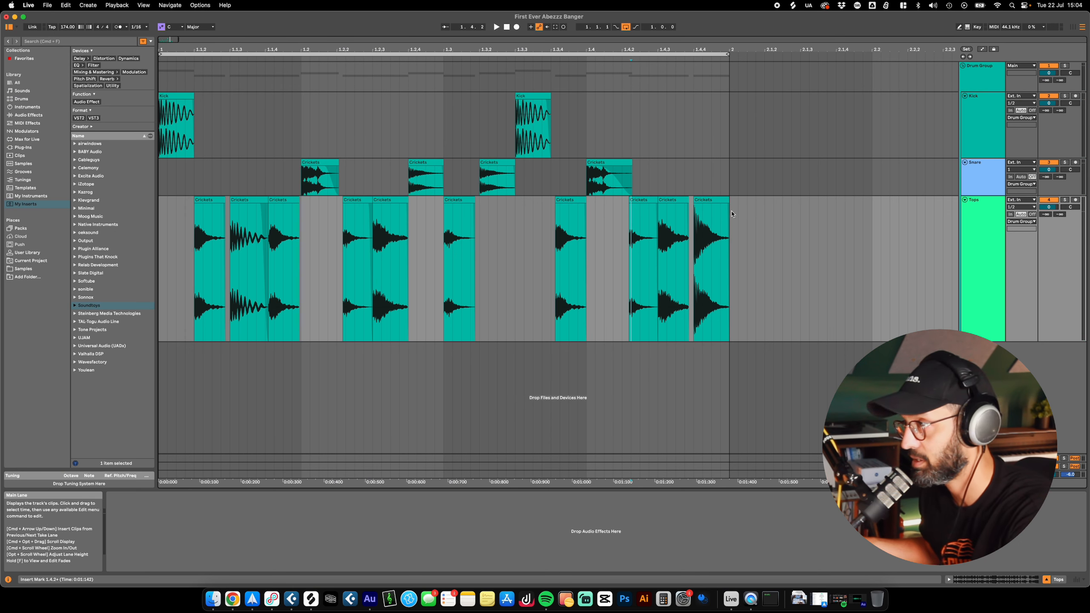
mouse_move(727, 217)
left_mouse_down()
mouse_move(156, 217)
mouse_move(730, 214)
mouse_move(212, 218)
left_mouse_up()
left_click(184, 213)
left_click(792, 215)
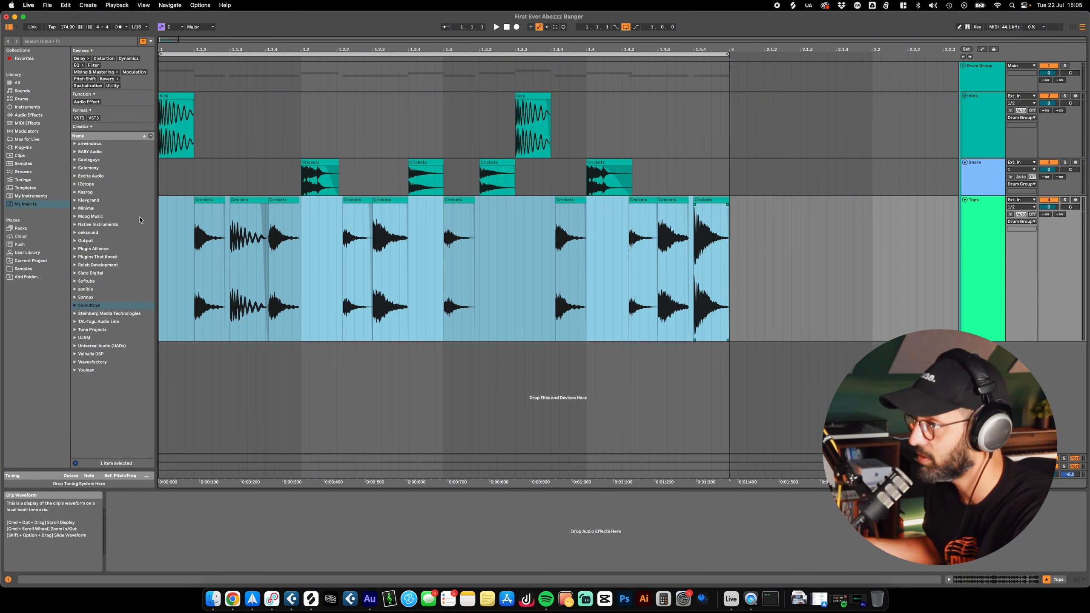
Step: Select the first four Tops clips one by one and clear the selection
left_click(210, 200)
left_click(249, 201)
left_click(284, 201)
left_click(358, 200)
left_click(794, 242)
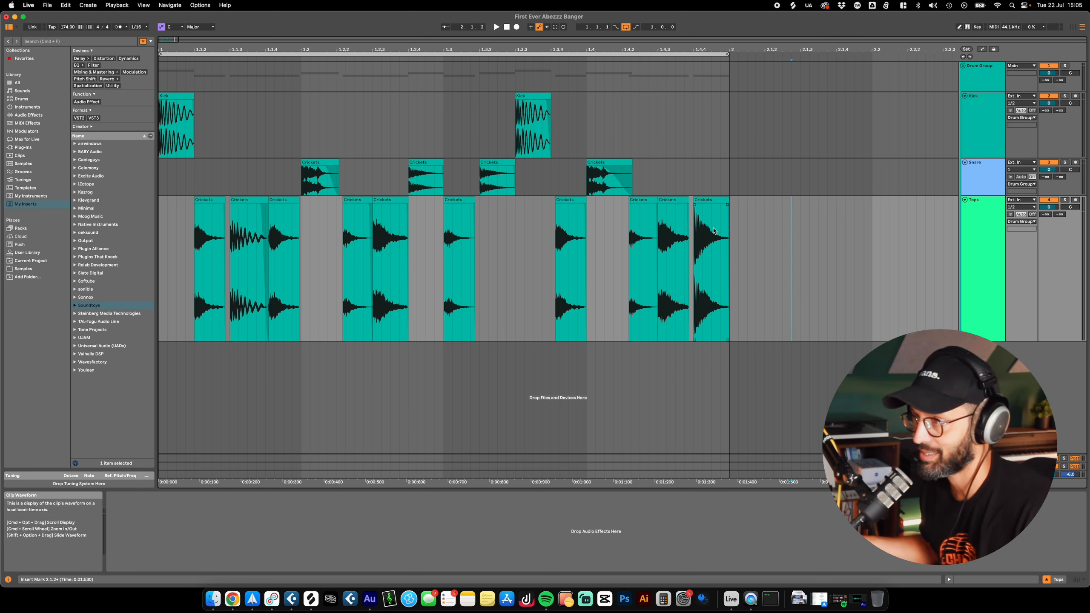
Step: Try selecting the Tops clips by sweeping from beyond bar 2 back to the start, and by picking the first clip at 1.1.2
left_click_drag(854, 241, 160, 258)
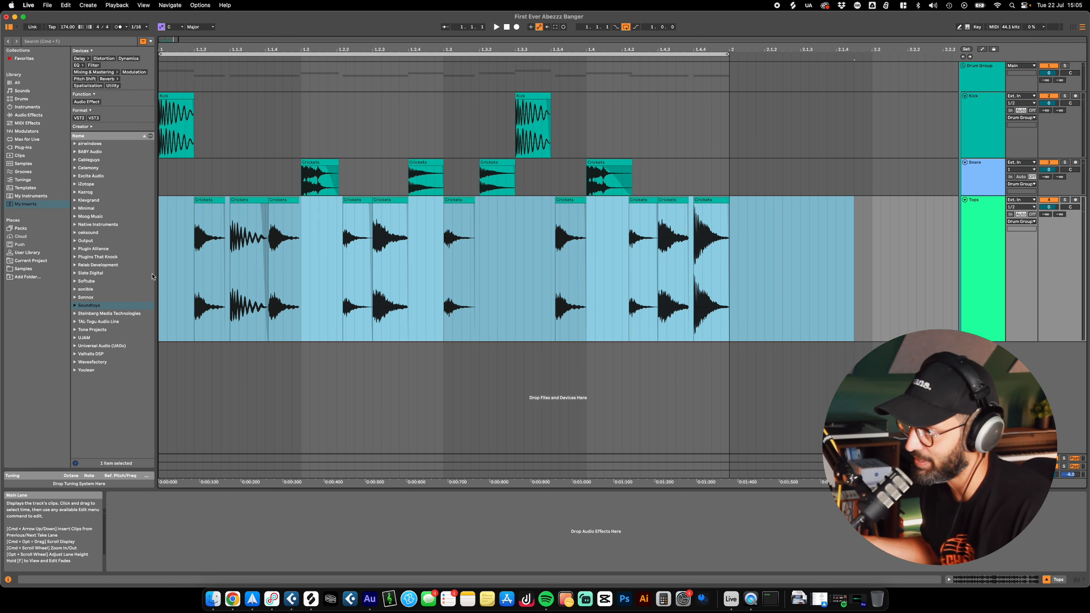
left_click(176, 209)
left_click(199, 201)
left_click(185, 205)
left_click(200, 201)
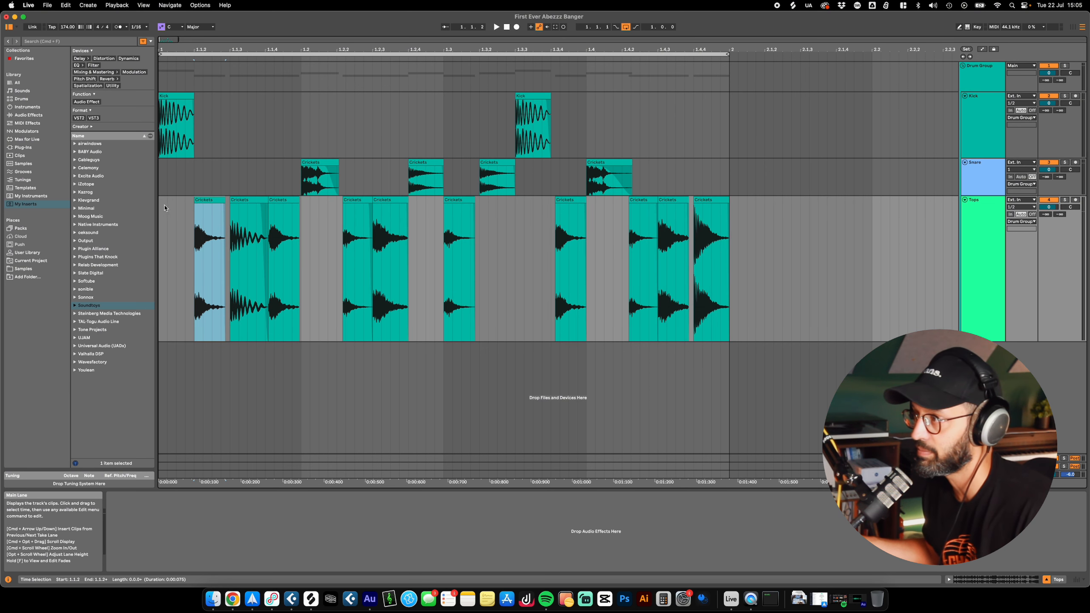
left_click_drag(792, 241, 506, 236)
left_click(175, 235)
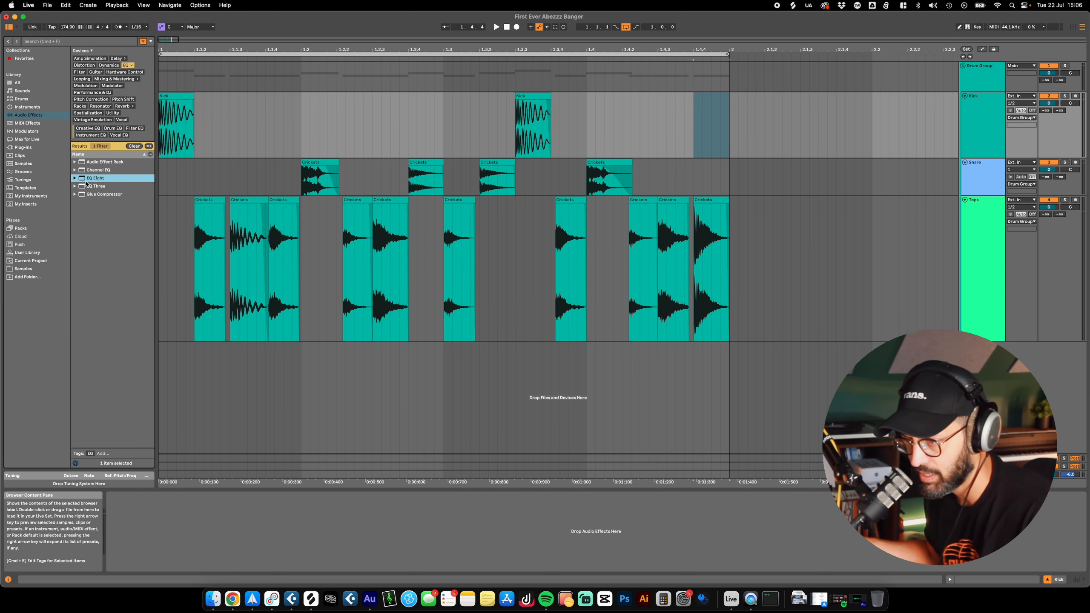
Step: Add EQ Three and EQ Eight to the Kick track and delete EQ Three, leaving only EQ Eight
double_click(90, 187)
double_click(92, 178)
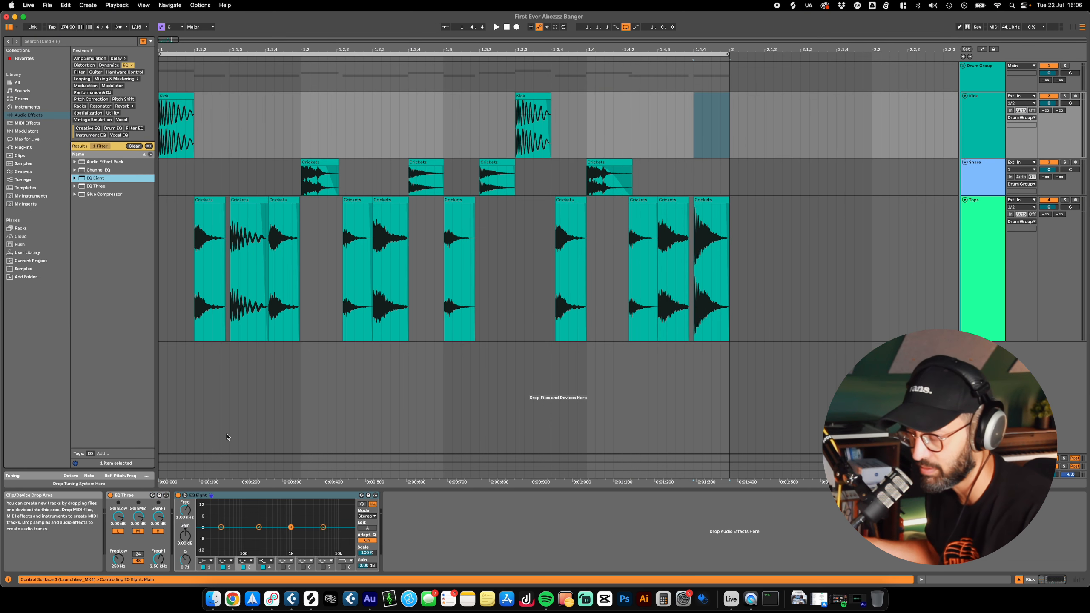
left_click(144, 509)
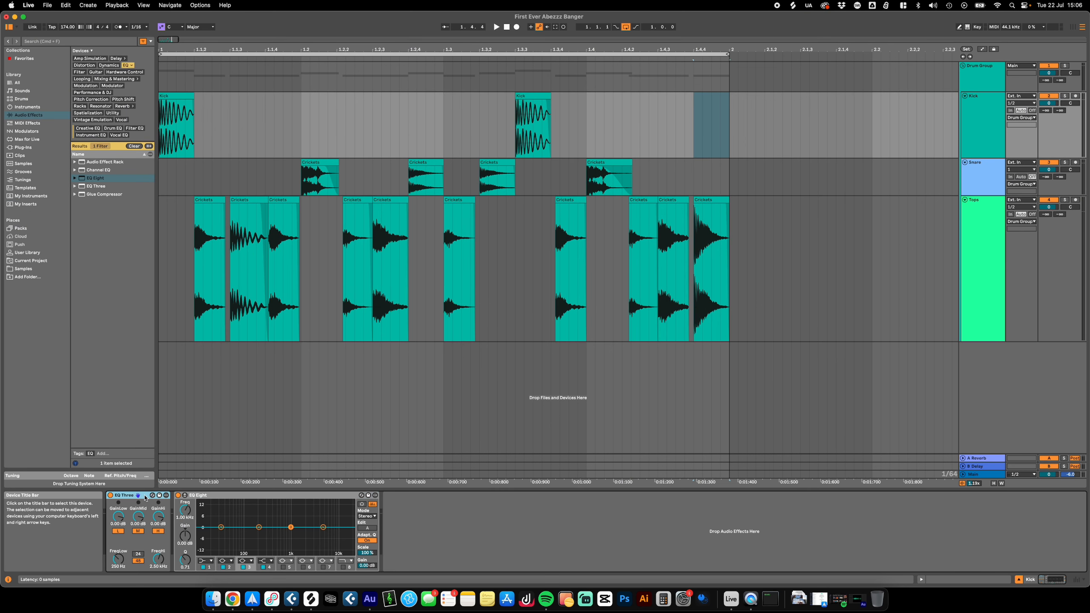
key("BackSpace")
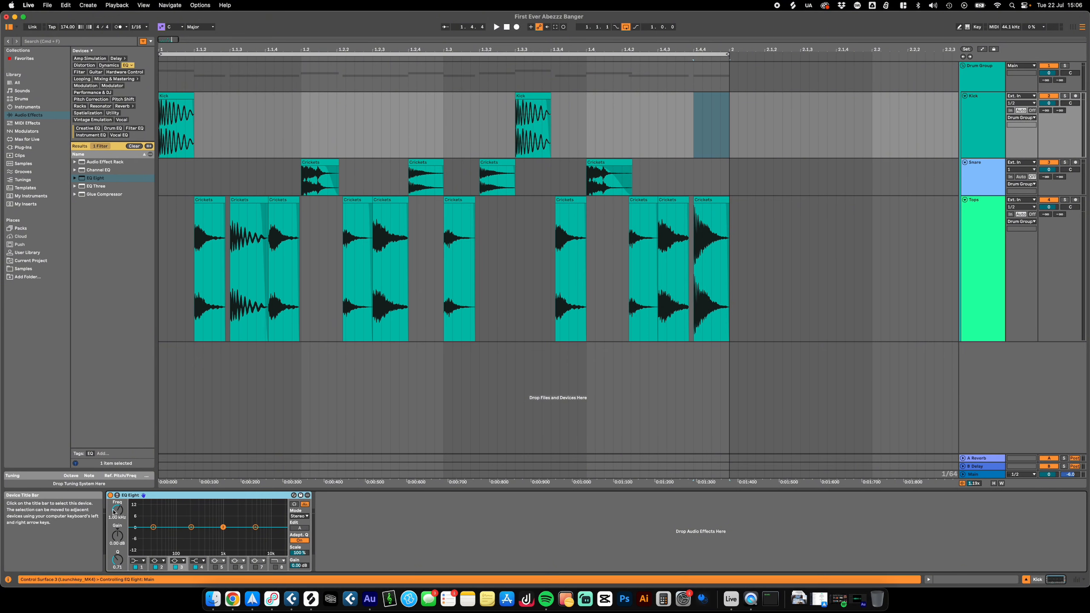
Step: Look through the device options of the EQ Eight on Kick
left_click(308, 496)
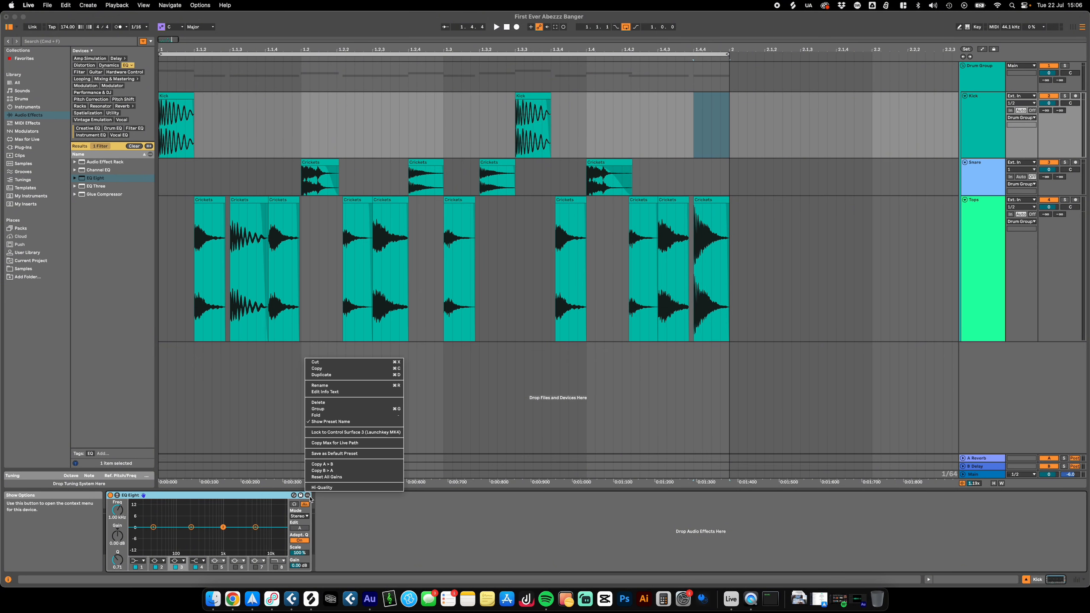
right_click(185, 496)
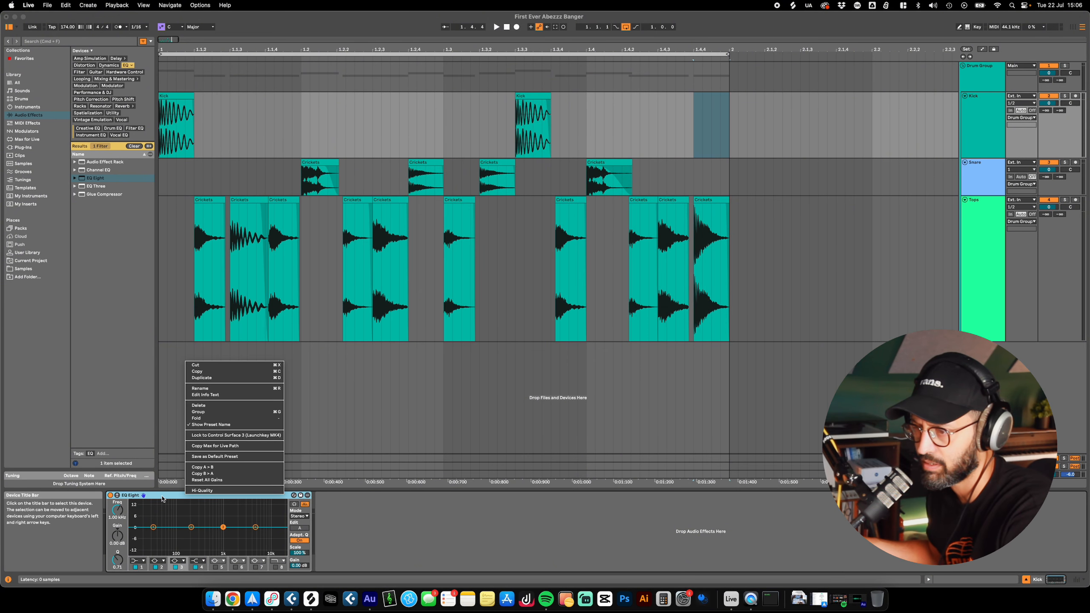
left_click(162, 496)
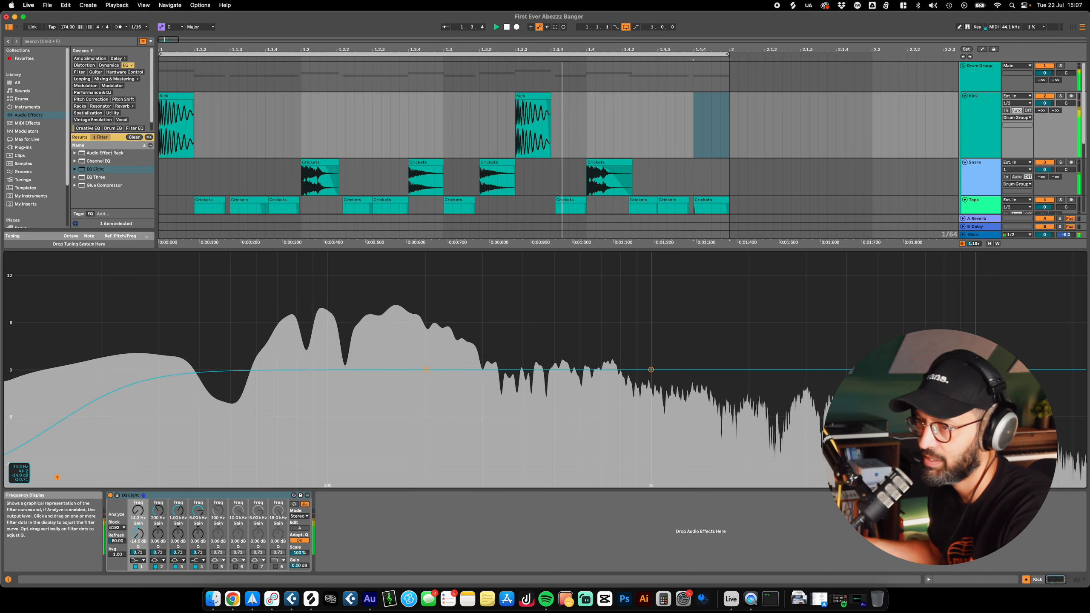
Step: Shape Kick's low end in EQ Eight: band 1 at about 13.6 Hz and -11.8 dB, band 2 boosted near 128 Hz with Q 3.51
left_click_drag(56, 474, 50, 461)
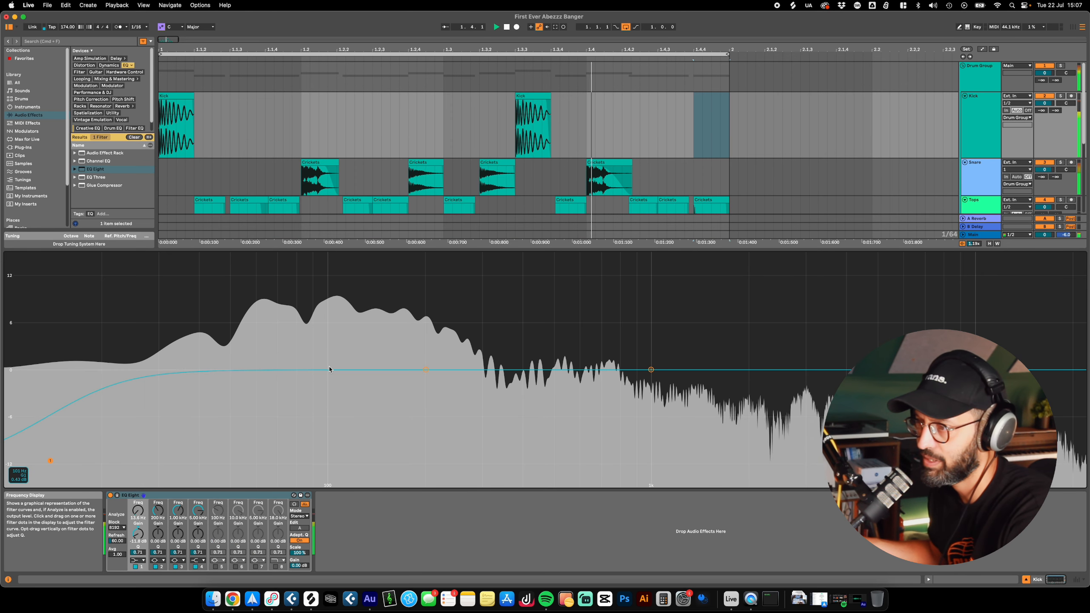
left_click_drag(336, 372, 348, 325)
left_click_drag(426, 370, 306, 339)
mouse_move(158, 553)
left_mouse_down()
mouse_move(158, 481)
mouse_move(158, 532)
left_mouse_up()
mouse_move(306, 339)
left_mouse_down()
mouse_move(307, 365)
mouse_move(306, 326)
mouse_move(306, 354)
left_mouse_up()
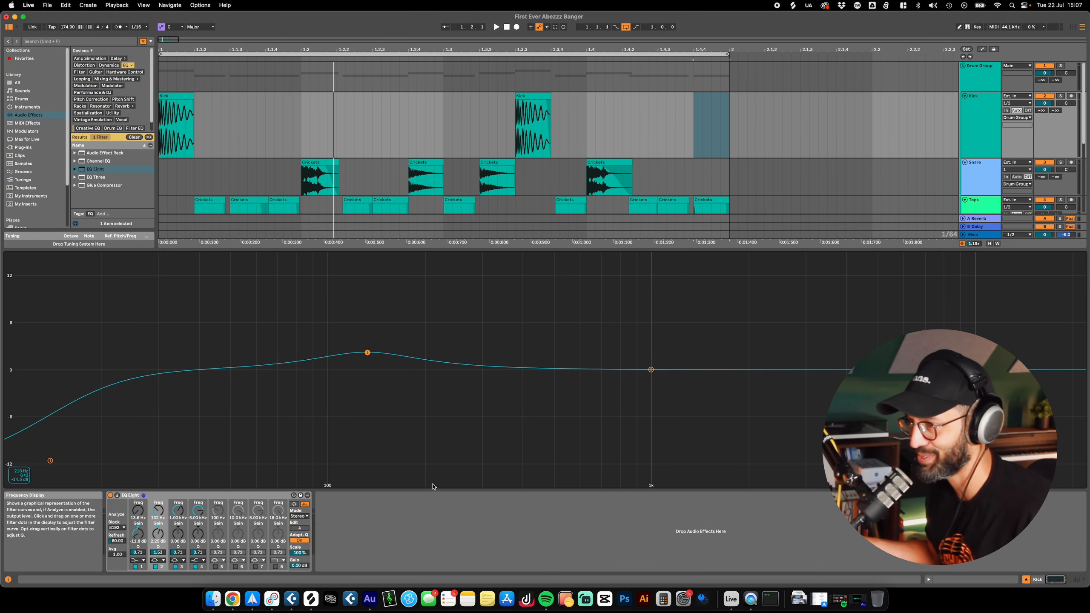
left_click_drag(370, 355, 394, 349)
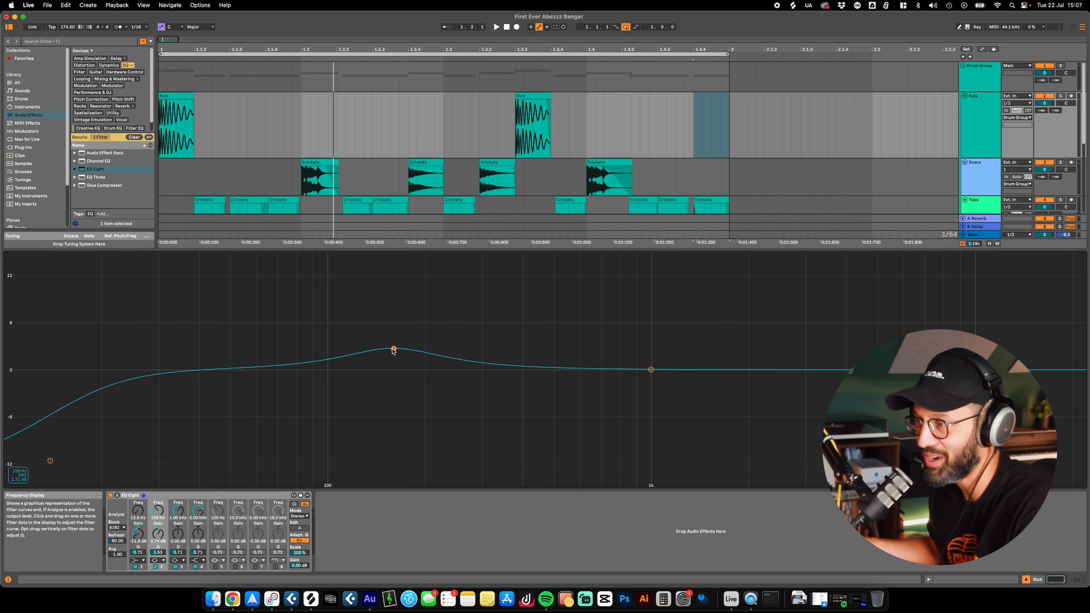
left_click_drag(394, 351, 364, 365)
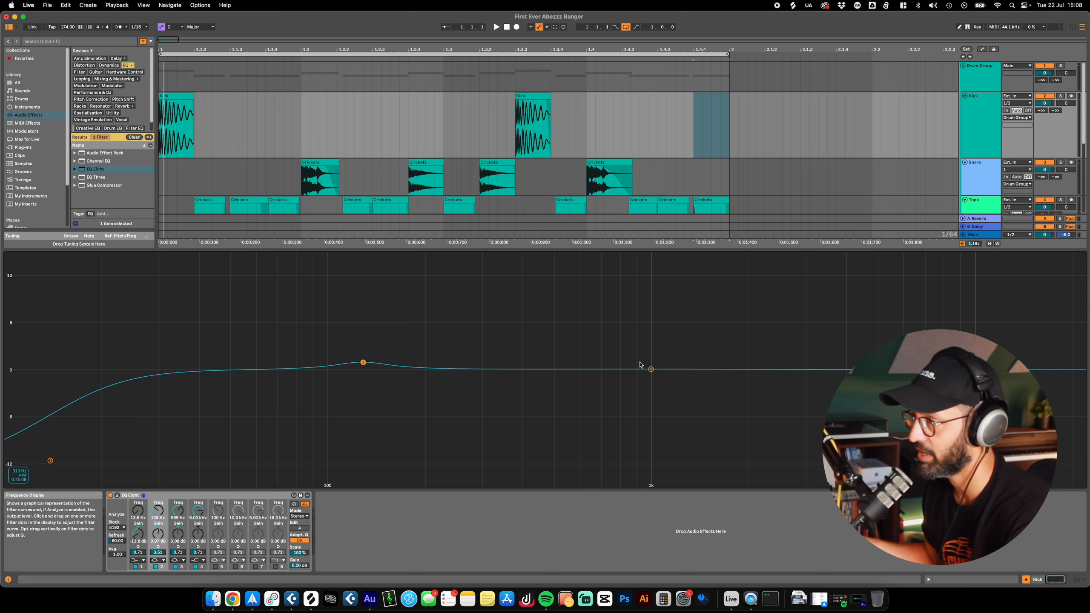
Step: Cut band 3 of Kick's EQ Eight by about 3.4 dB at 545 Hz with Q 3.42, and lower Snare's low EQ band
left_click(651, 372)
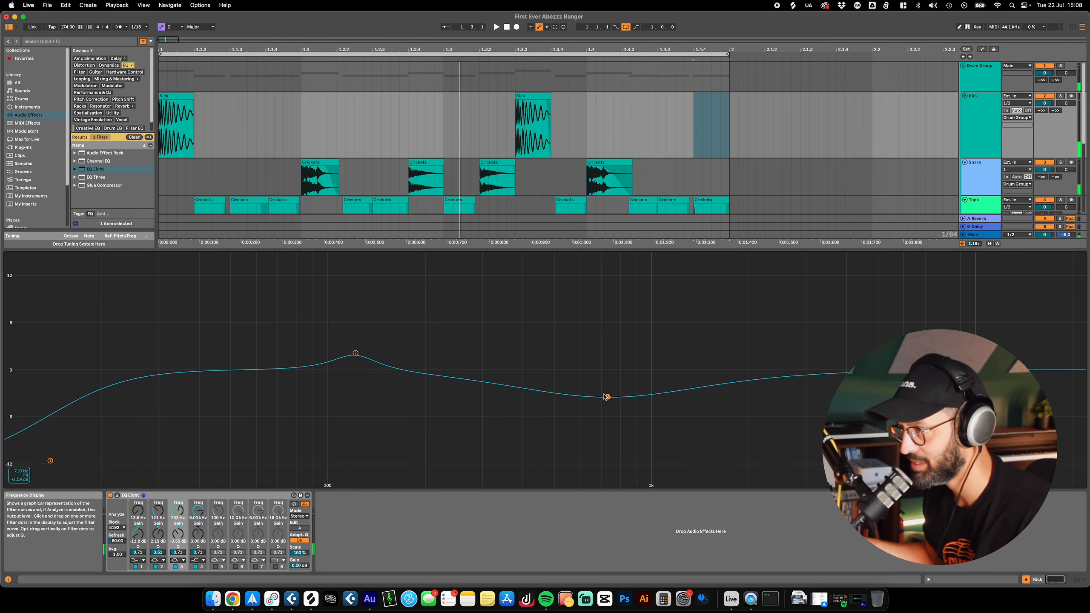
left_click_drag(609, 400, 610, 356)
key("space")
left_click_drag(608, 397, 566, 396)
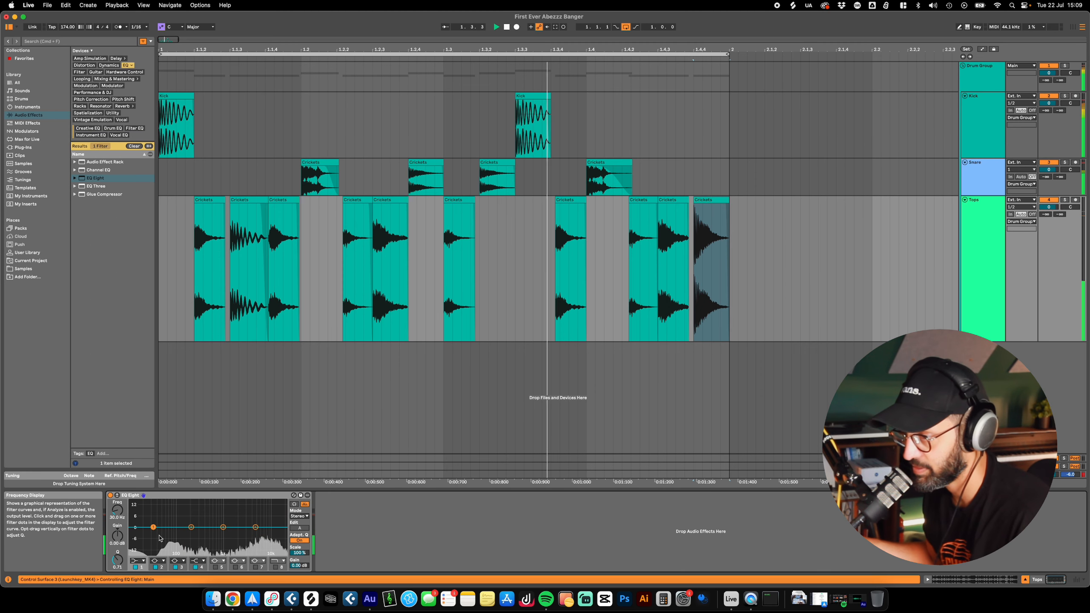
left_click_drag(157, 528, 177, 550)
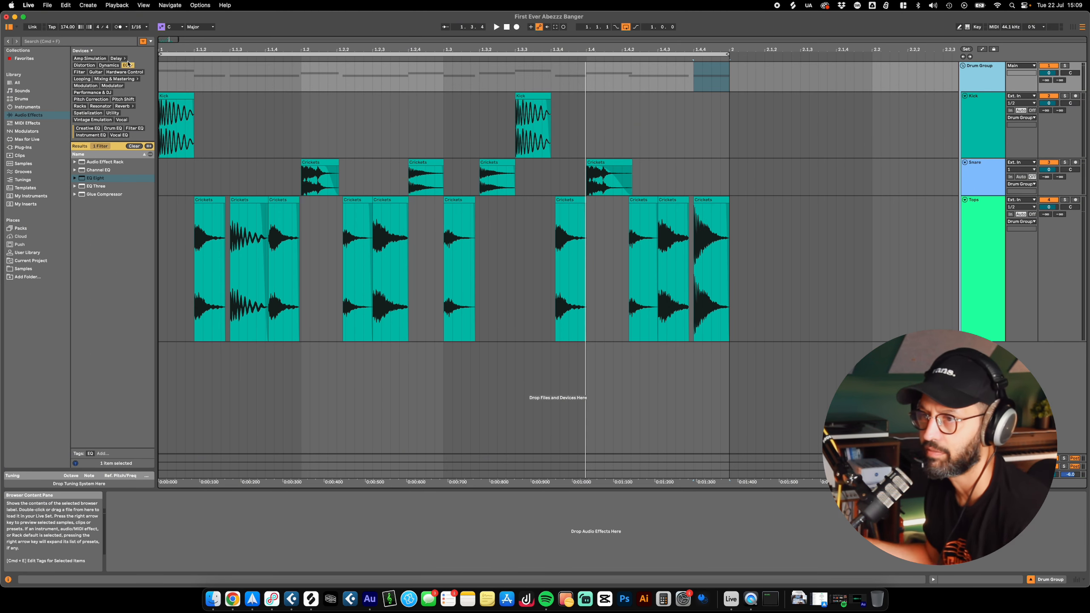
Step: Browse the Dynamics audio effects, the full library and the My Inserts plug-in collection
left_click(106, 66)
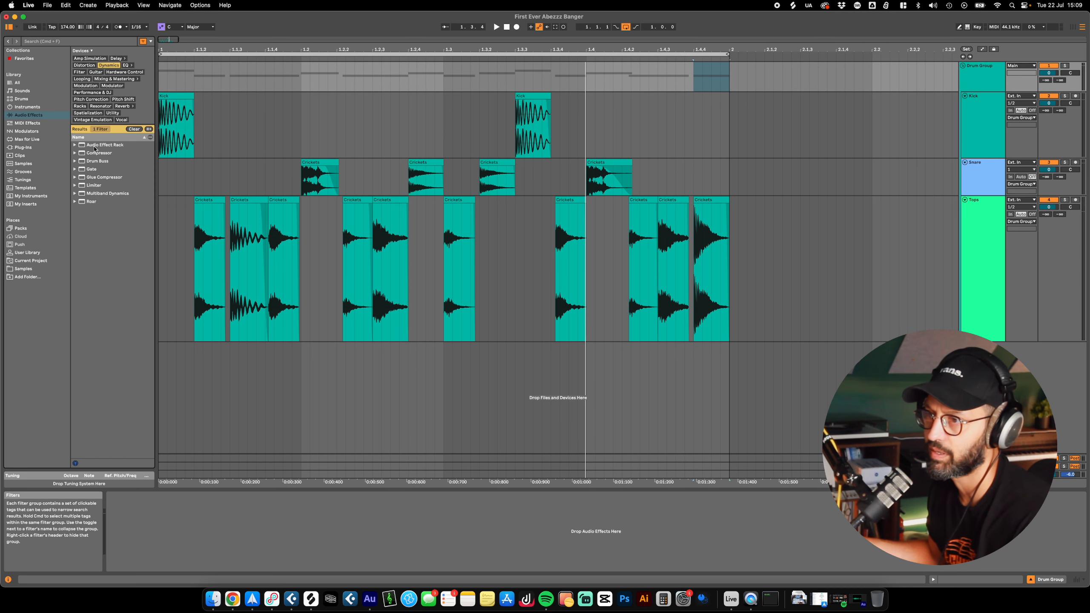
left_click(25, 204)
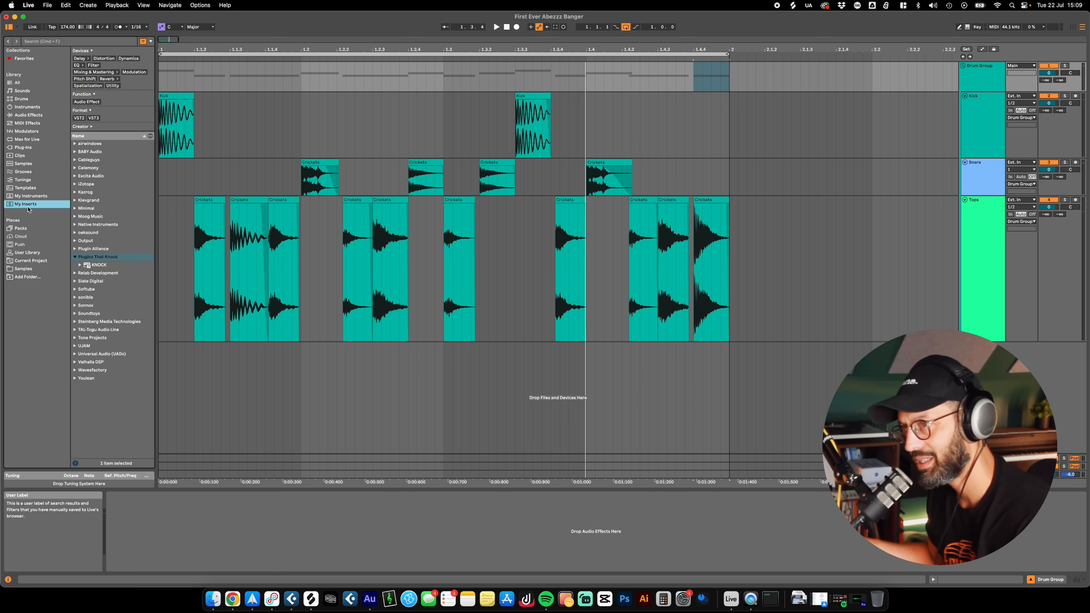
left_click(18, 84)
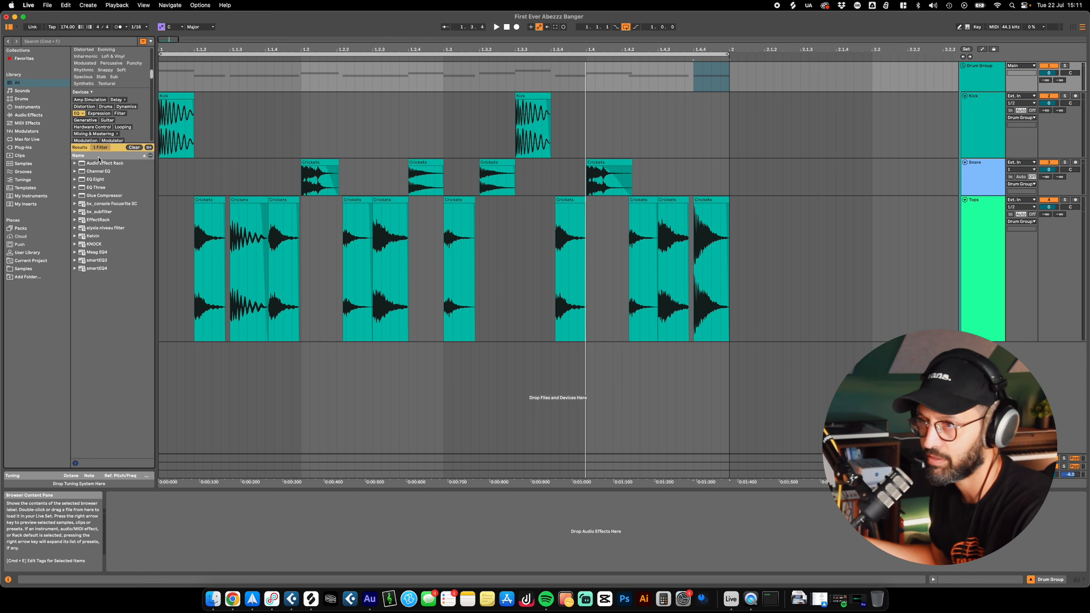
left_click(19, 205)
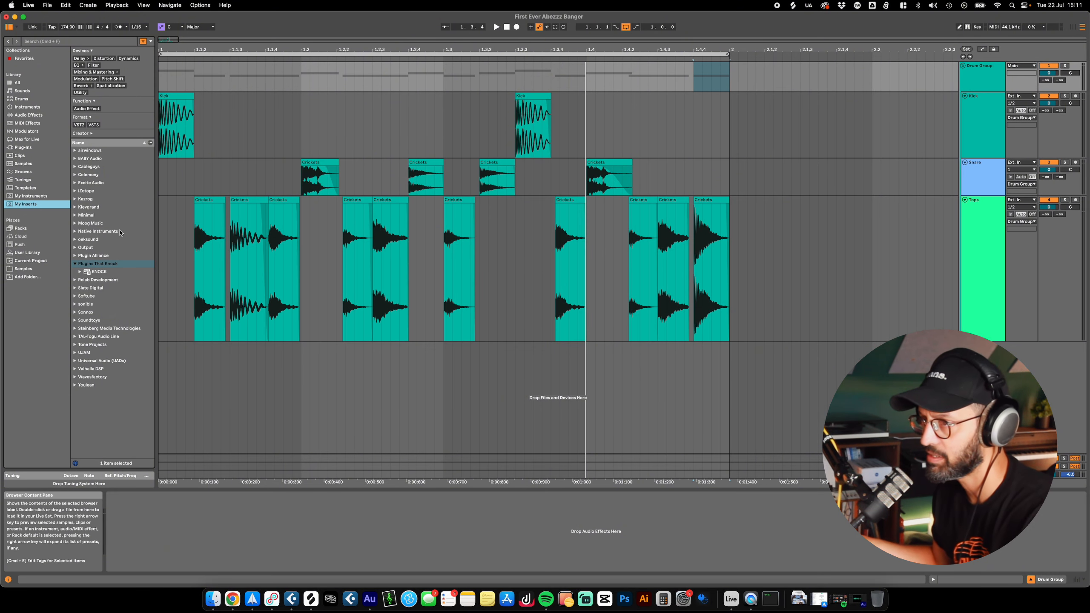
Step: Select the Tops track, show the mixer, and add a second EQ Eight to the Kick channel
left_click(982, 258)
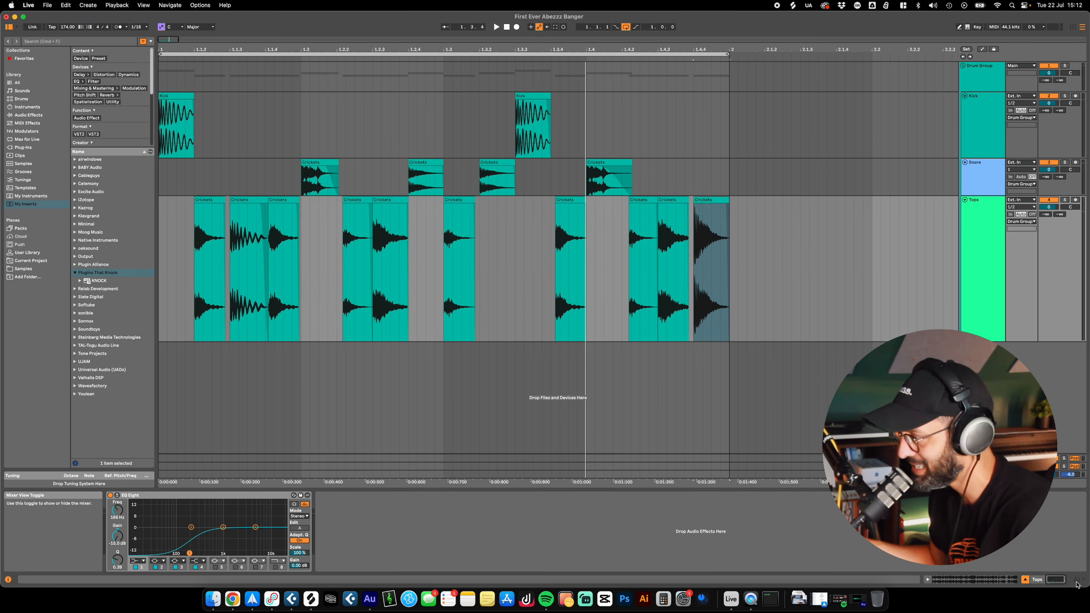
left_click(1076, 581)
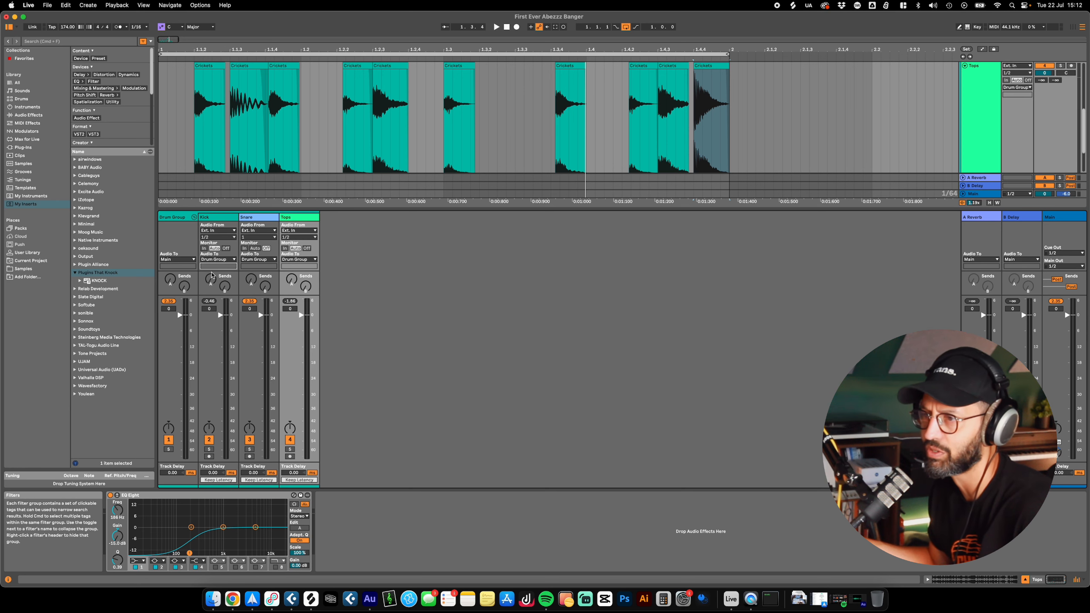
left_click_drag(249, 208, 250, 92)
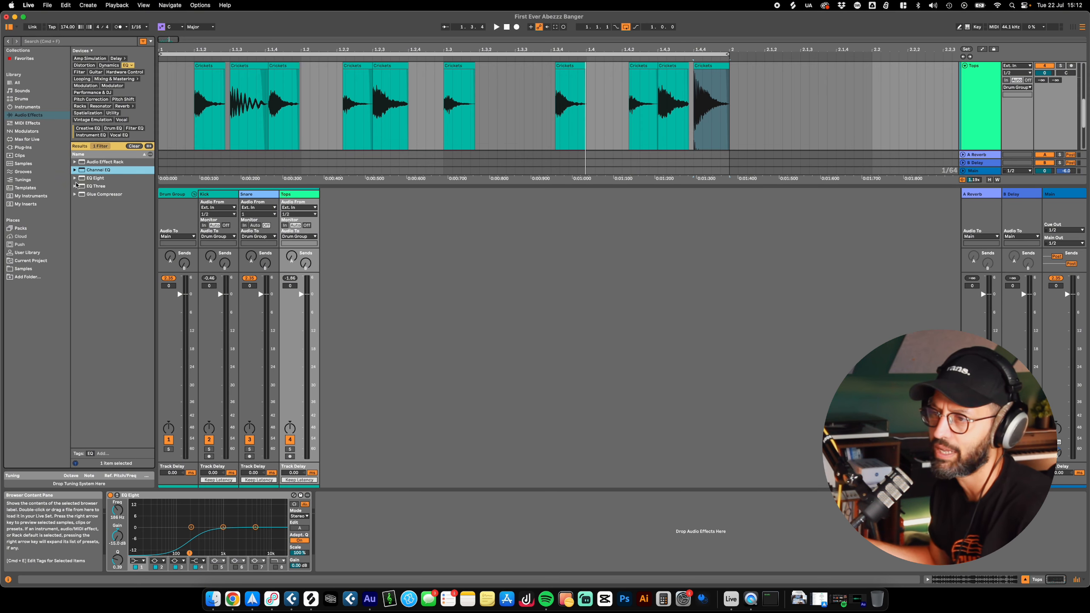
left_click(88, 179)
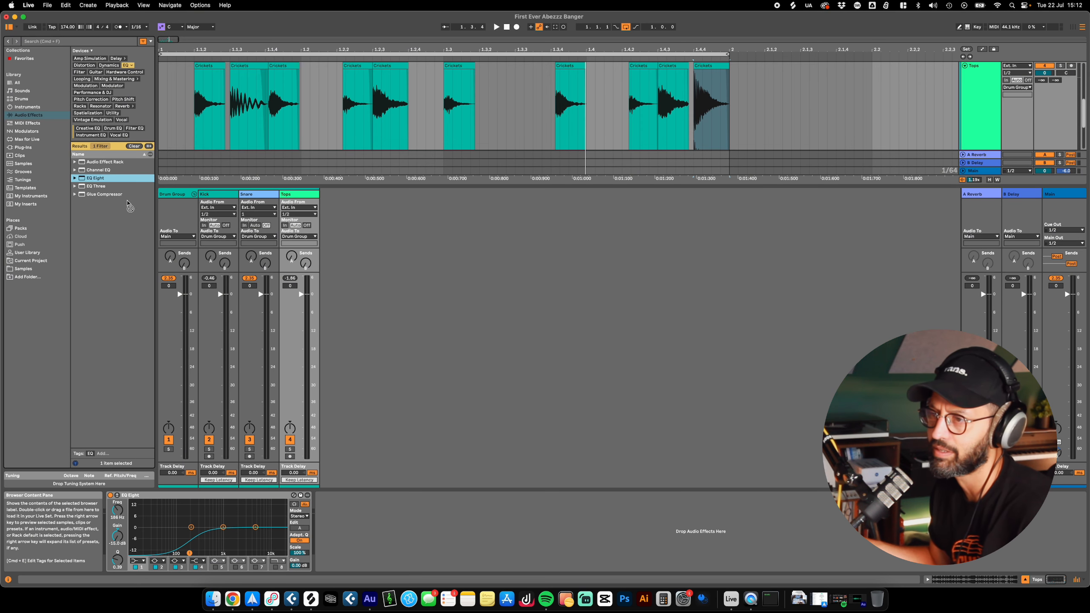
left_click(222, 248)
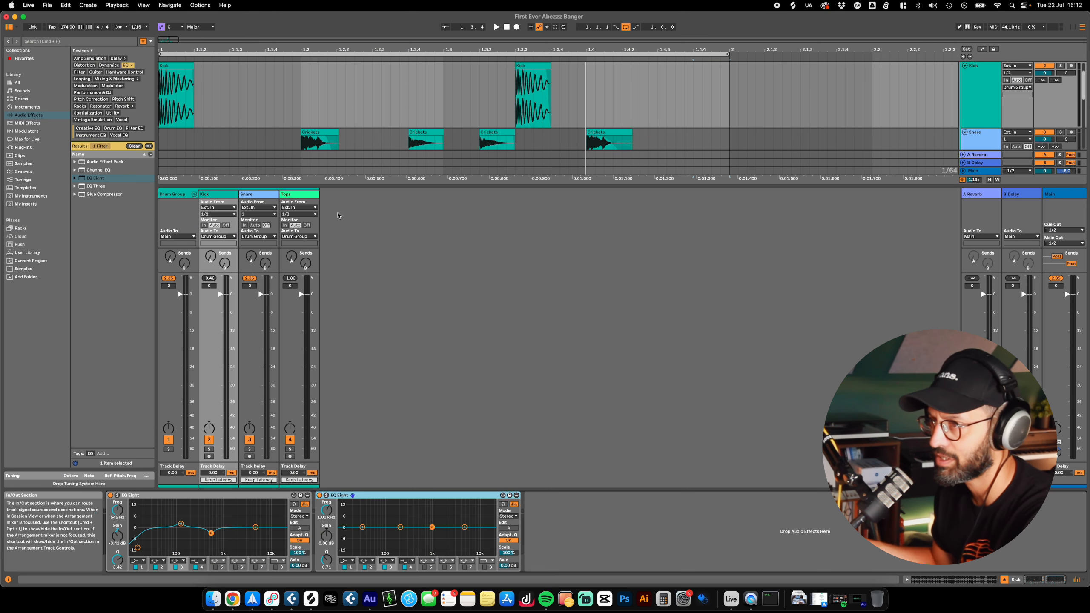
Step: Check which mixer sections can be shown, and view the tracks in Session View before returning to the arrangement
left_click(1084, 580)
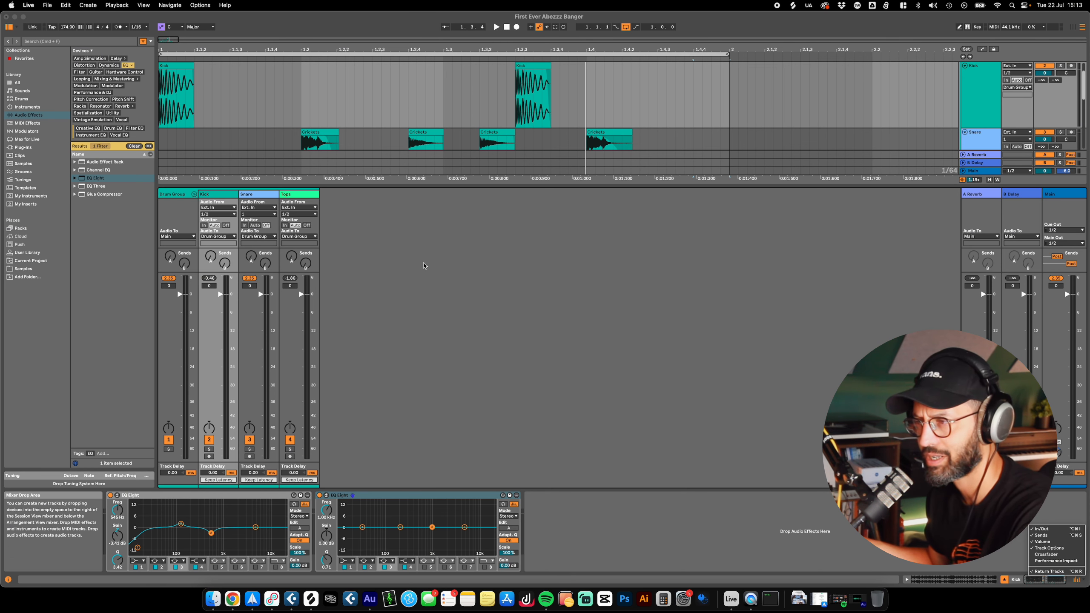
key("Tab")
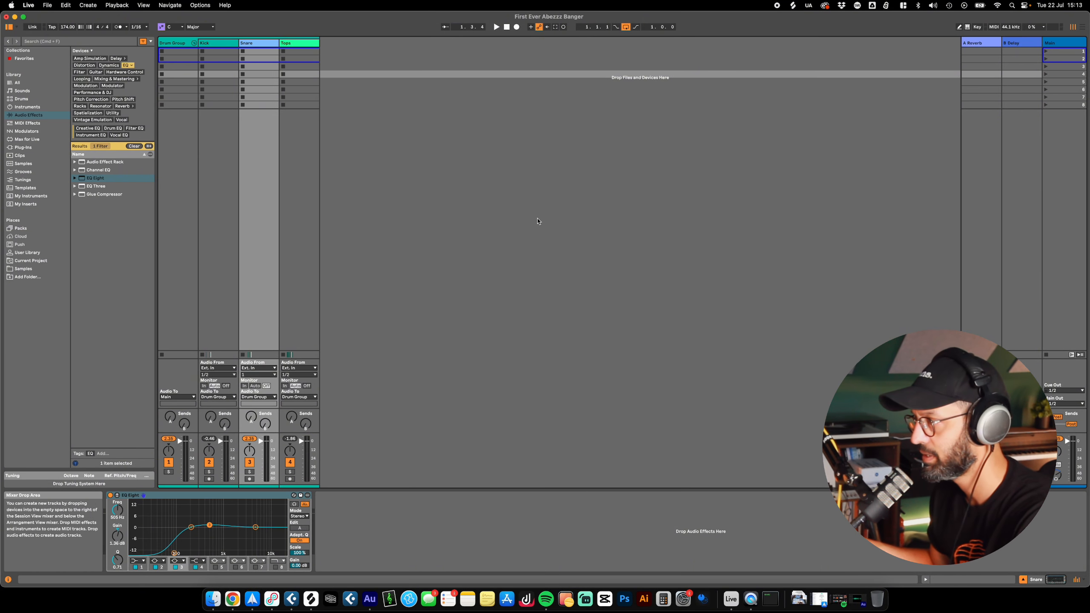
key("Tab")
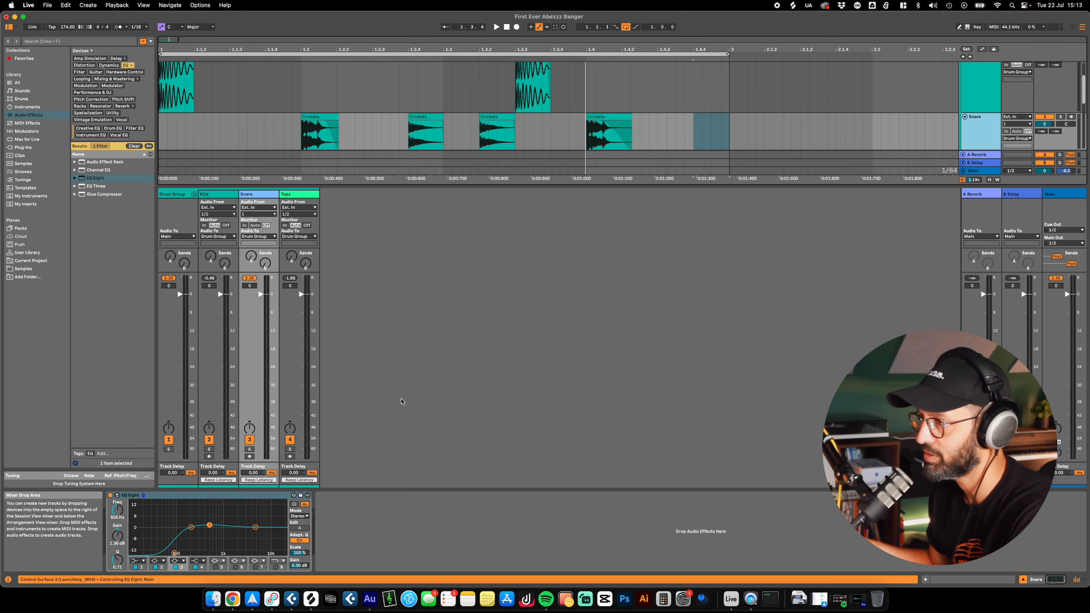
Step: Select the Kick and Tops mixer channels in turn, and set Kick's volume to 0.1 dB
left_click(219, 194)
left_click(296, 195)
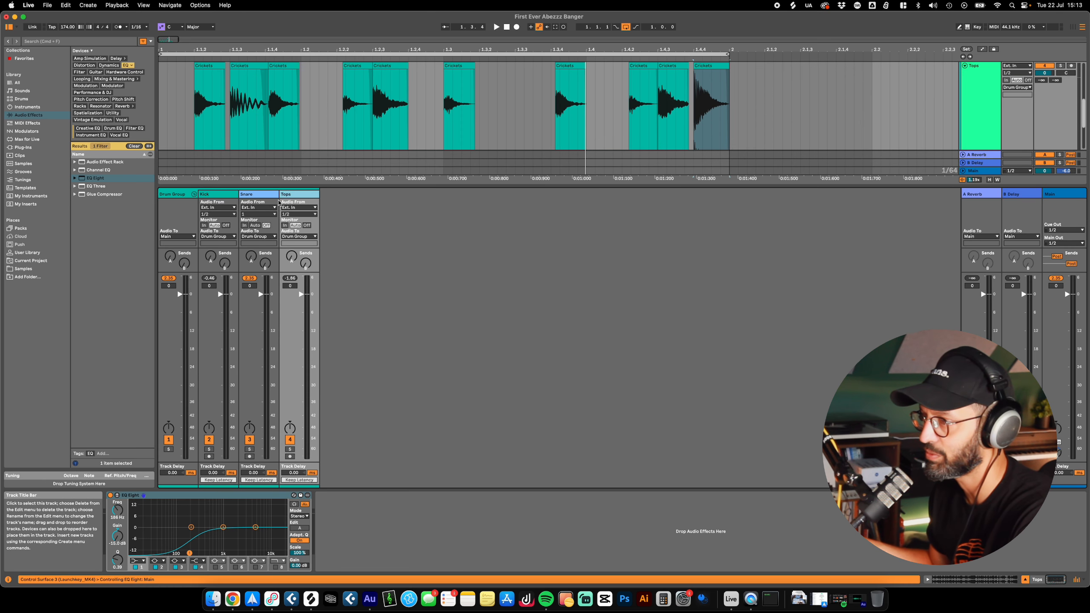
left_click(221, 195)
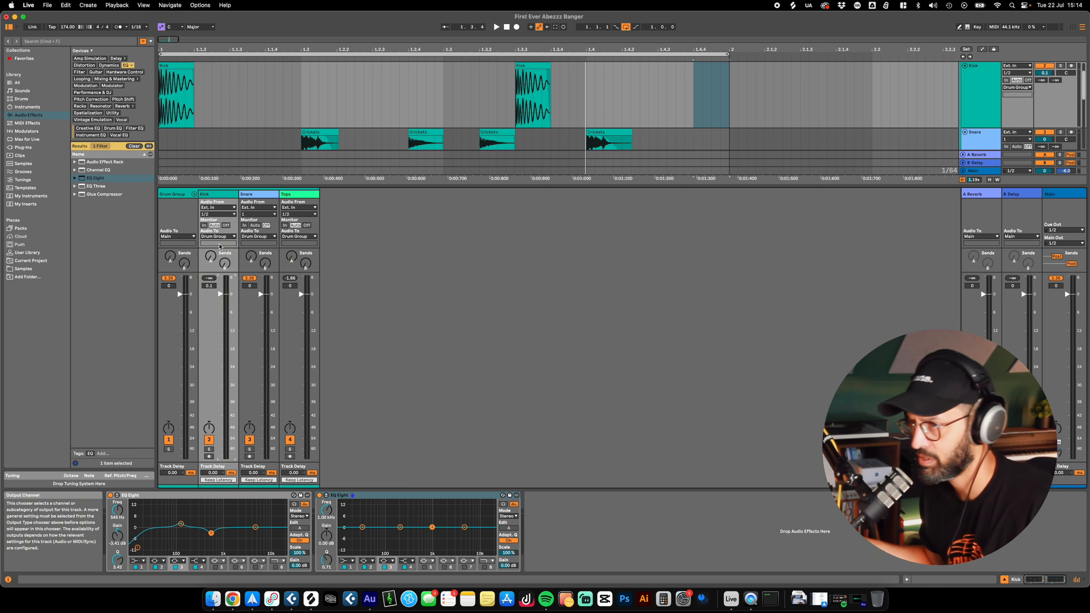
left_click_drag(220, 295, 220, 295)
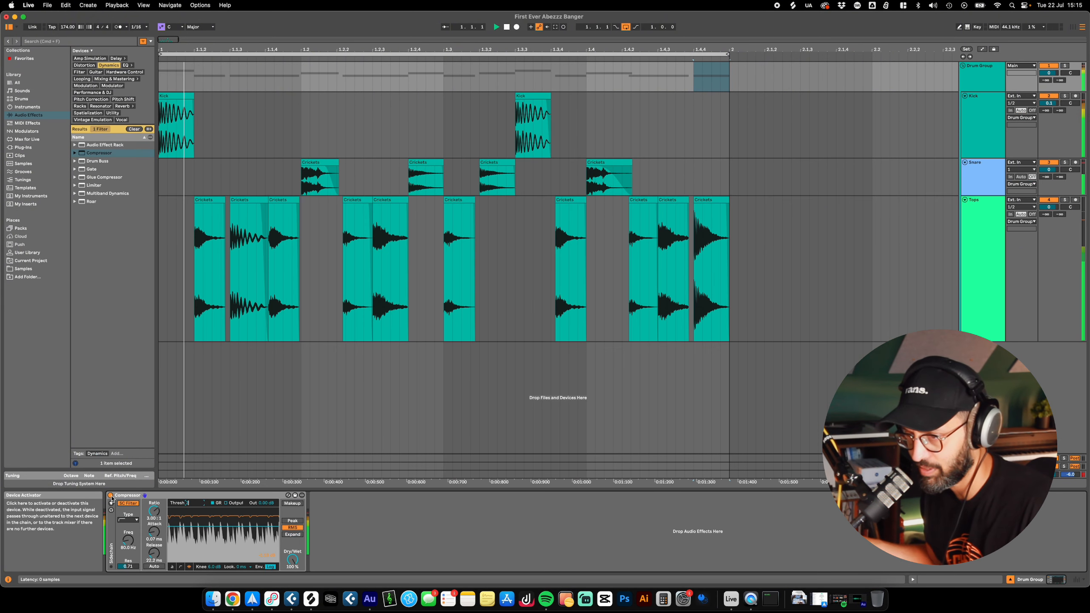
Step: Look through the device options of the Compressor on the Drum Group
left_click(302, 496)
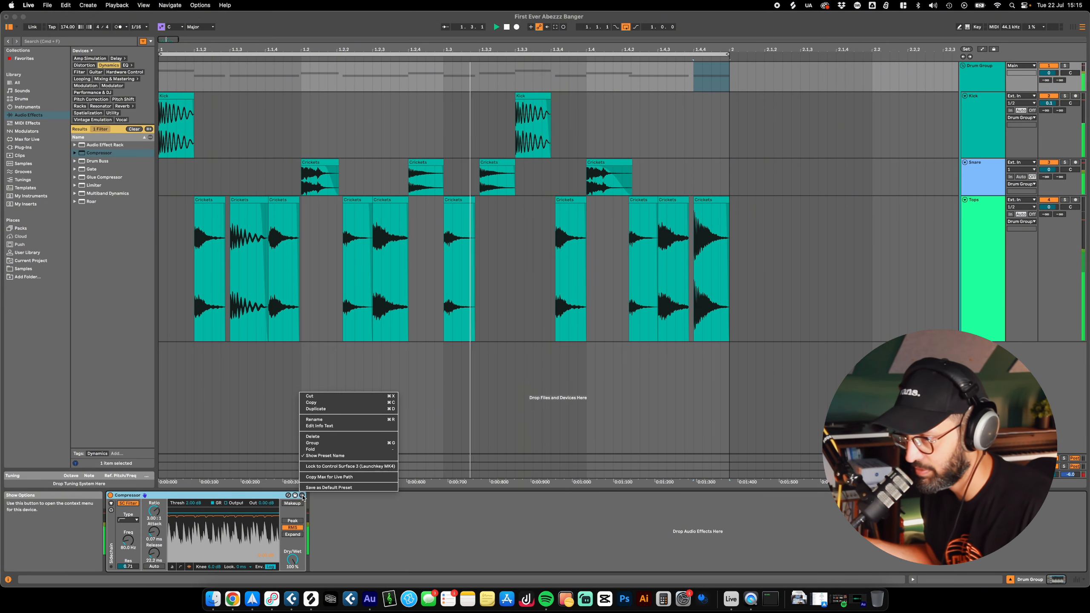
left_click(304, 498)
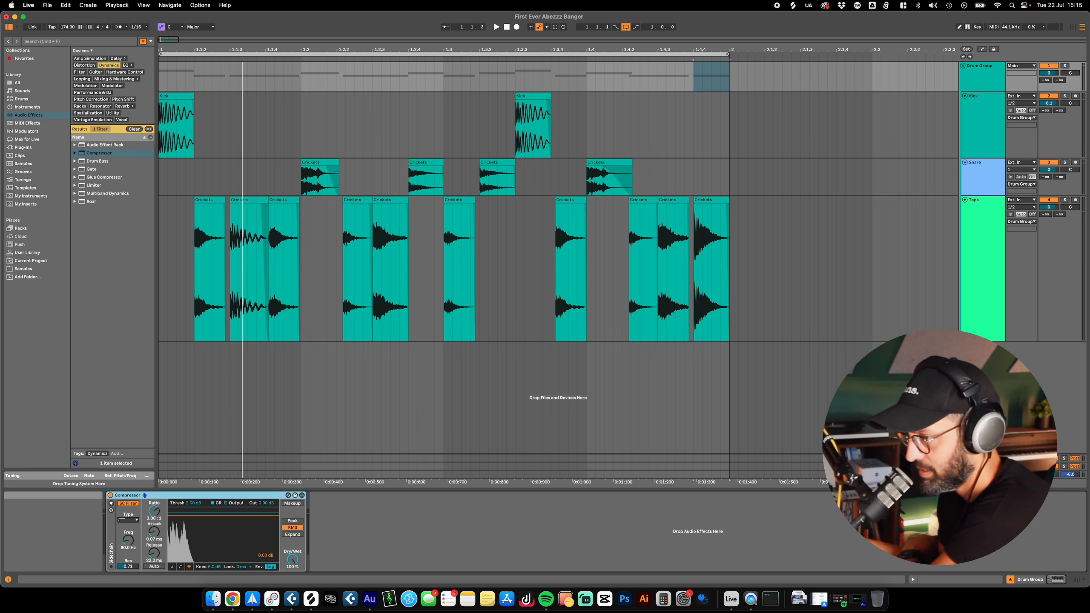
left_click_drag(502, 491, 612, 144)
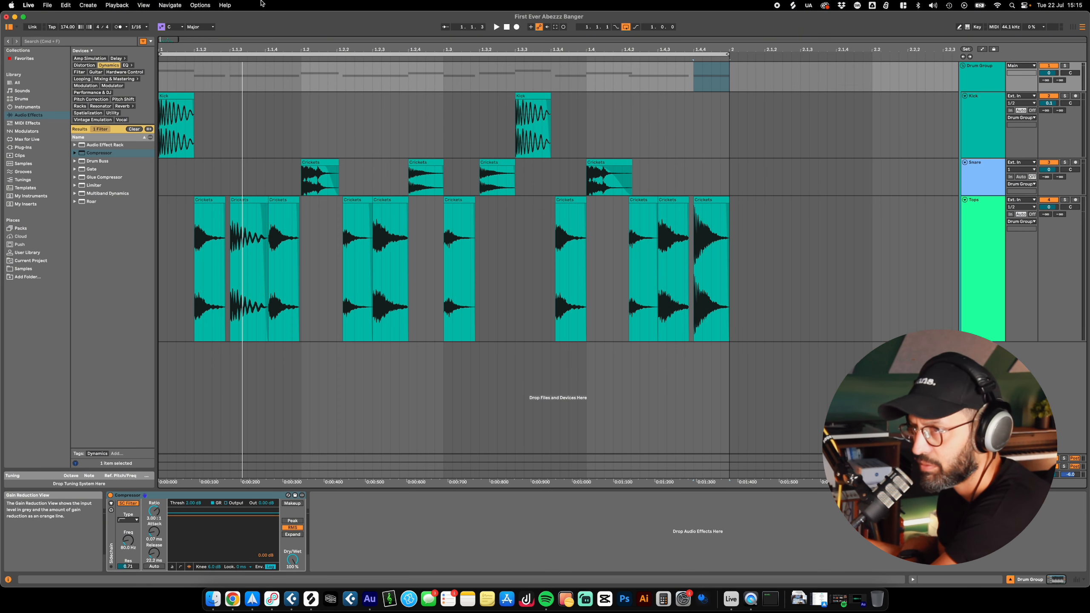
Step: Zoom the whole interface display to 97% and back up towards full size
left_click(169, 5)
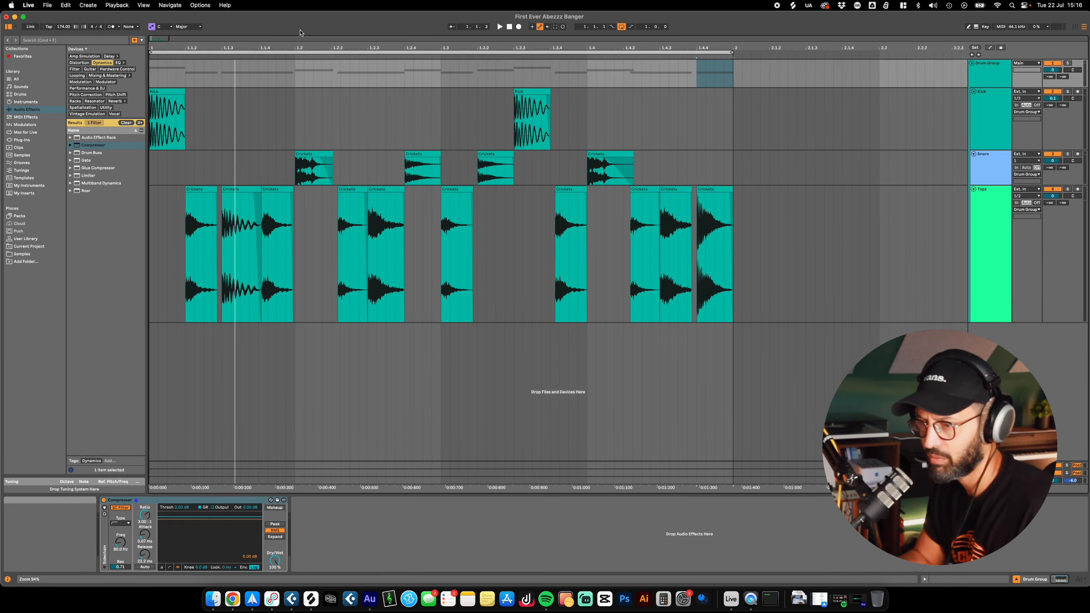
key("super+plus")
key("super+plus")
key("super+plus")
key("super+plus")
key("super+plus")
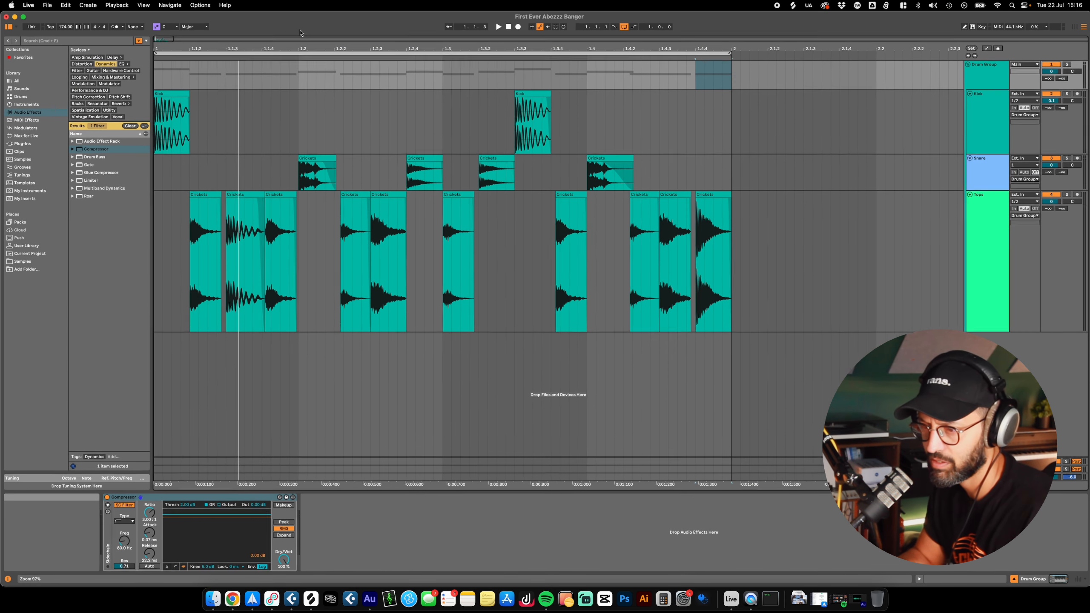
key("super+plus")
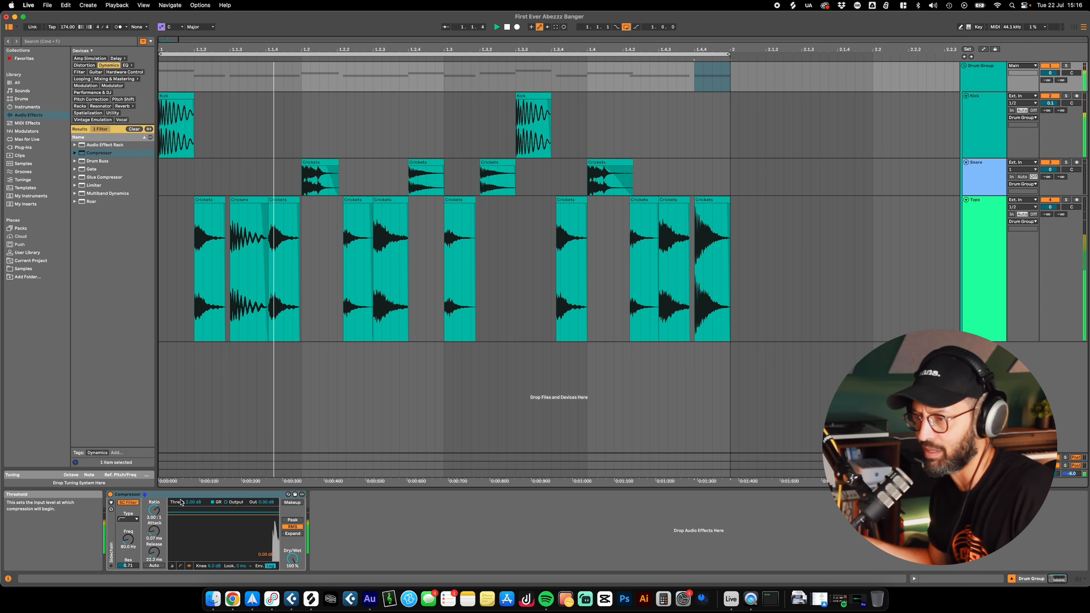
Step: Select all Snare and Tops clips across the bar and delete them
left_click(840, 275)
left_click_drag(807, 311, 162, 178)
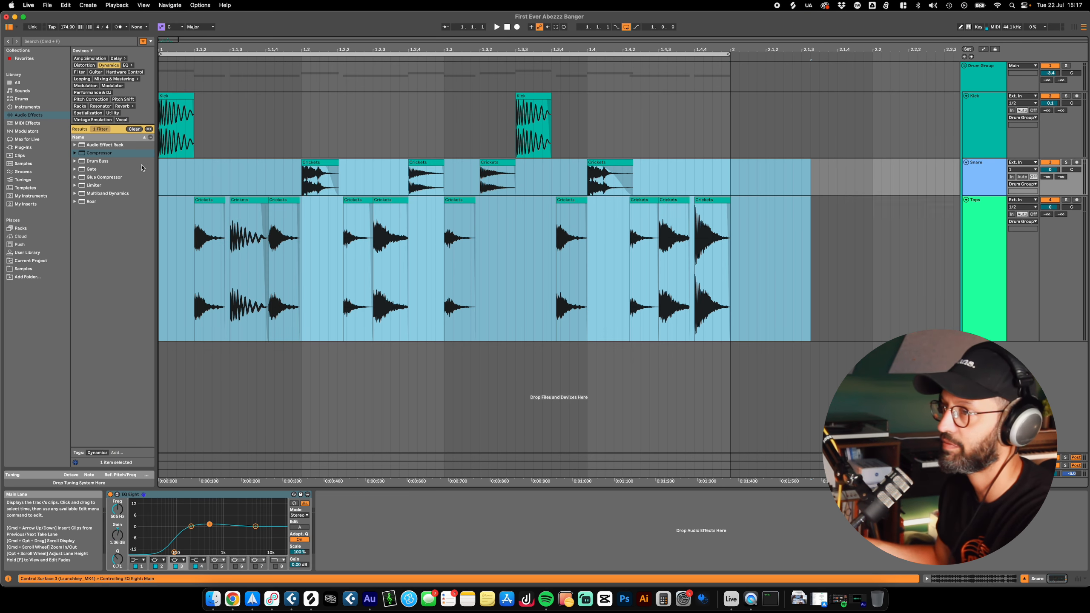
left_click_drag(838, 176, 195, 301)
left_click(521, 122)
left_click_drag(864, 299, 158, 186)
key("Delete")
Step: Delete the second Kick clip and extend the first one to 2.1.1 to bring back the full break
left_click_drag(775, 129, 408, 129)
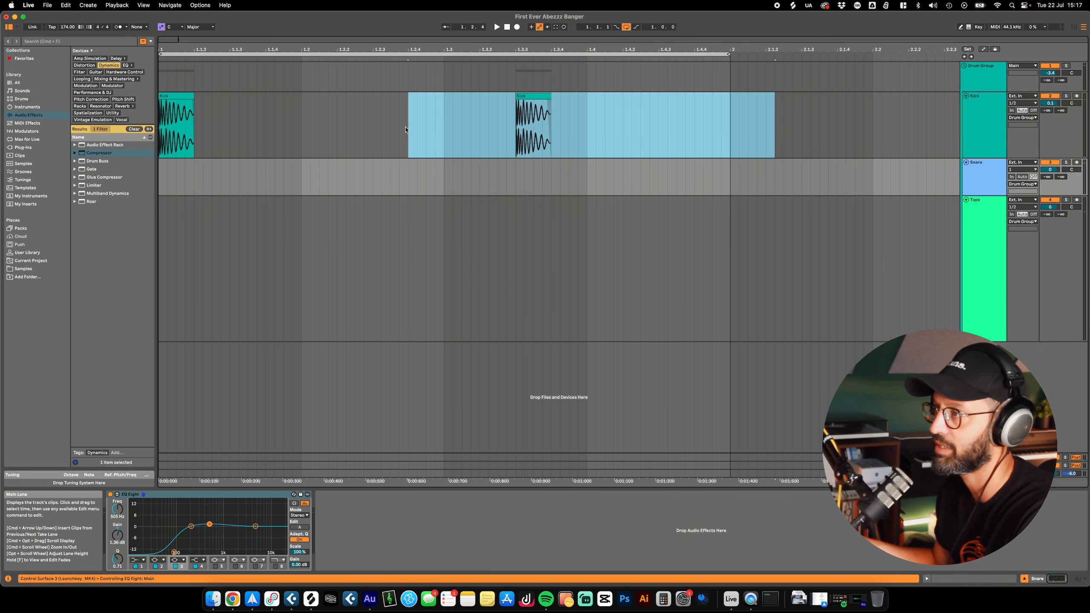
key("Delete")
left_click_drag(192, 98, 731, 139)
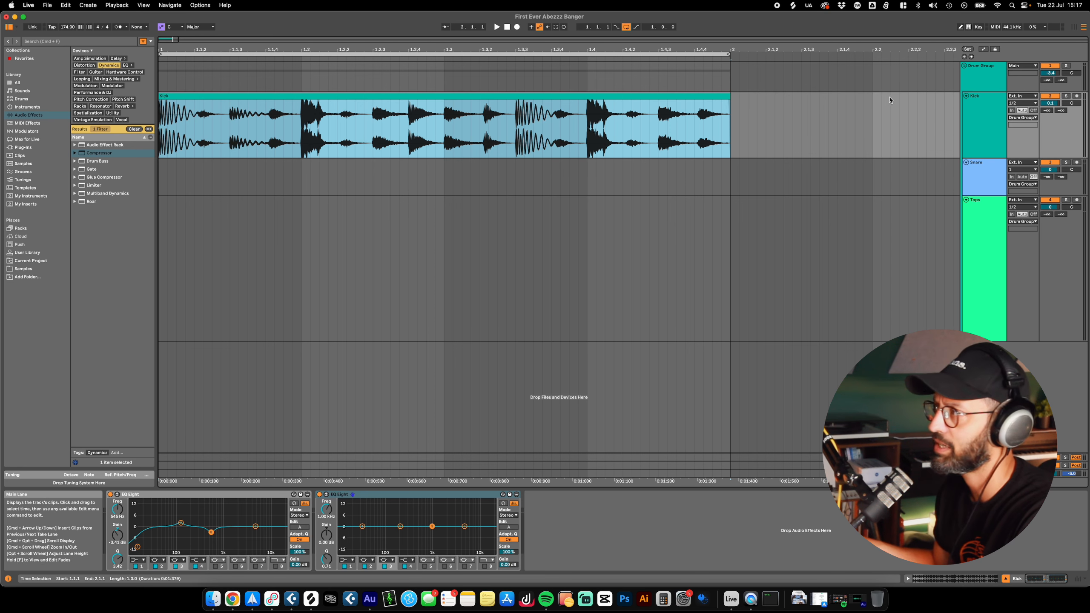
Step: Ungroup the Drum Group and delete the Snare and Tops tracks, keeping only Kick
left_click(984, 79)
right_click(984, 130)
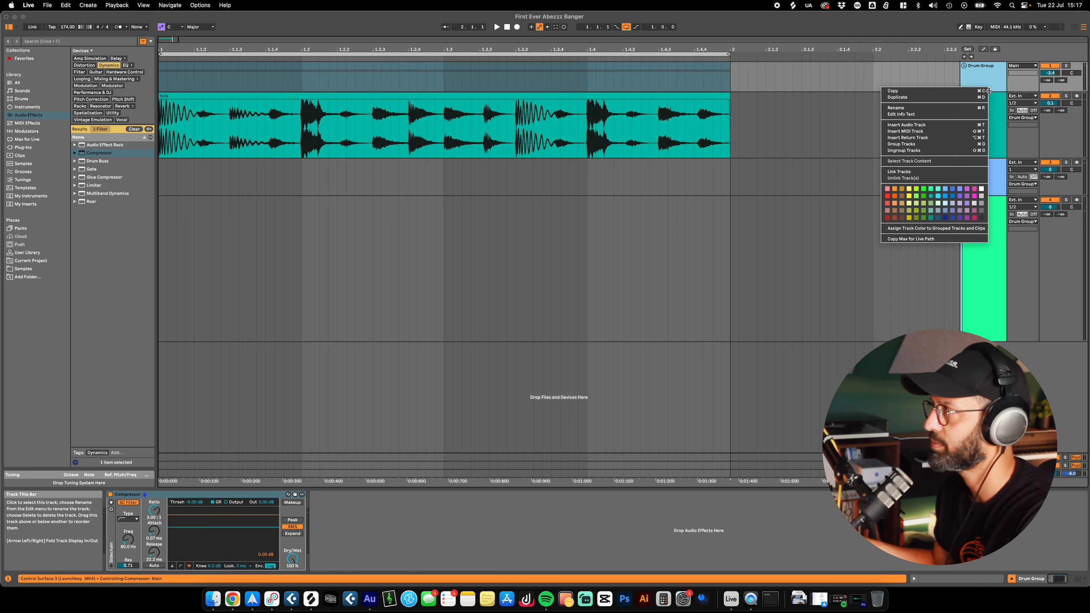
left_click(950, 153)
key("Delete")
Step: Play the restored break and delete both EQ Eight devices from the Kick track
key("space")
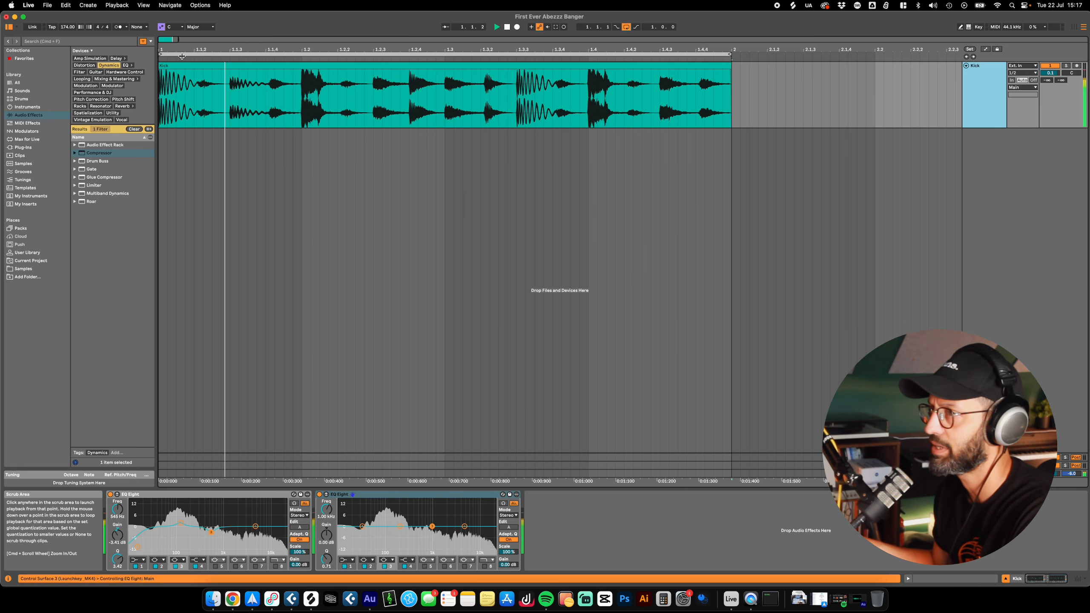
left_click(564, 66)
left_click(347, 494)
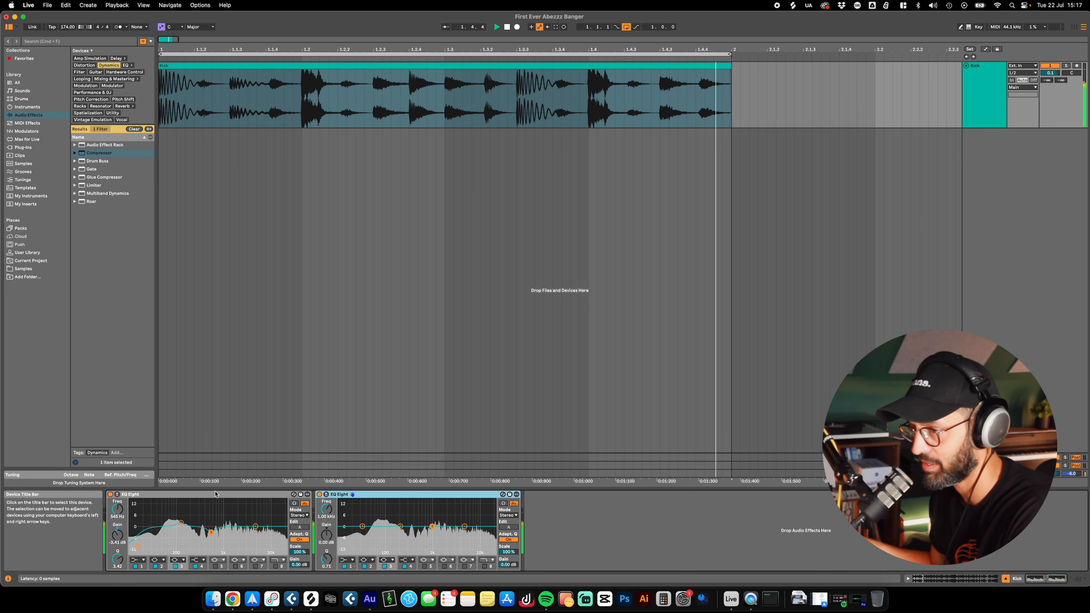
key("Delete")
key("Delete")
Step: Open the Kick clip in the sample editor and enable Warp for it
double_click(330, 65)
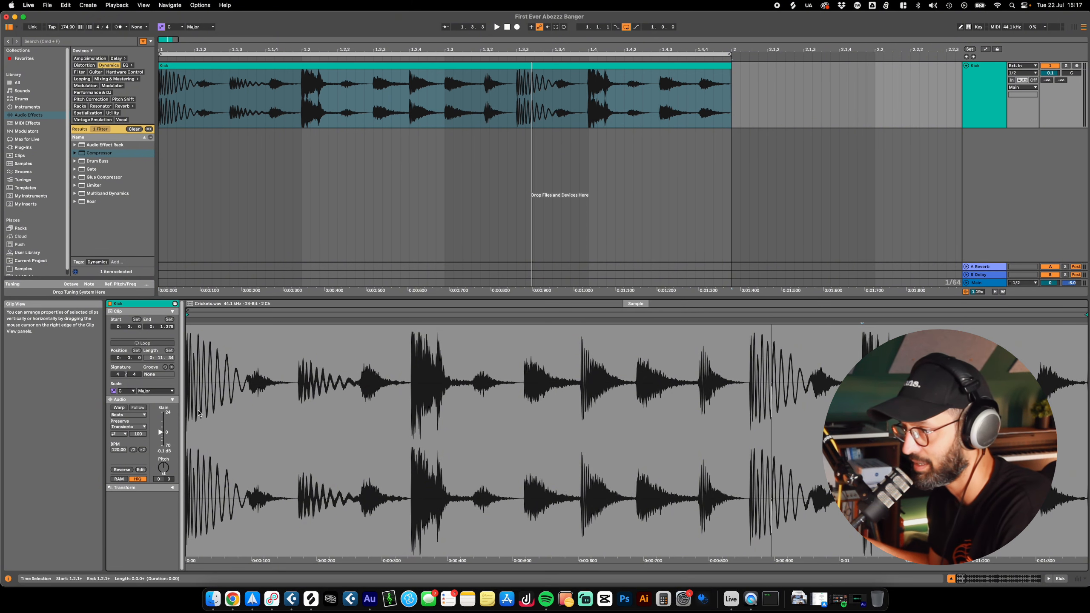
left_click_drag(231, 299, 231, 304)
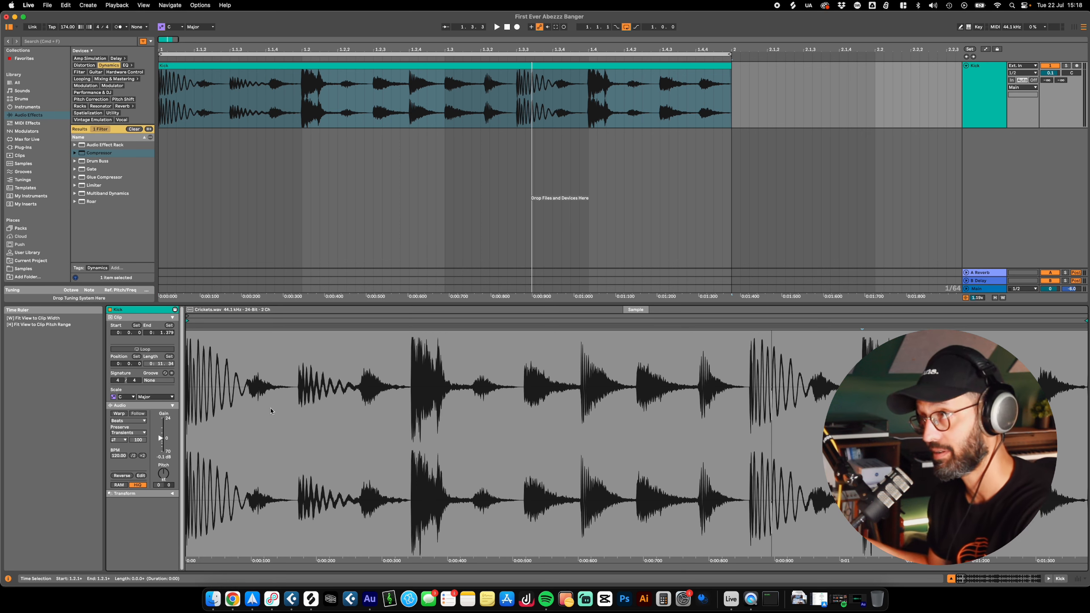
left_click(119, 414)
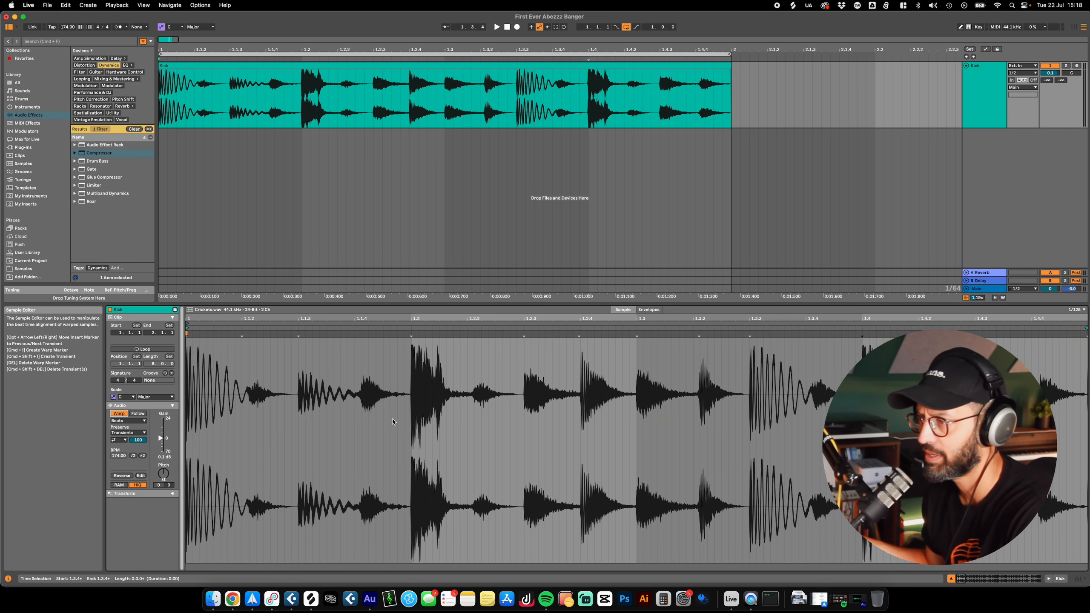
Step: Add warp markers on the hits near 1.1.2, 1.1.3 and 1.1.4 of the Kick clip and play the break
left_click_drag(231, 314, 262, 386)
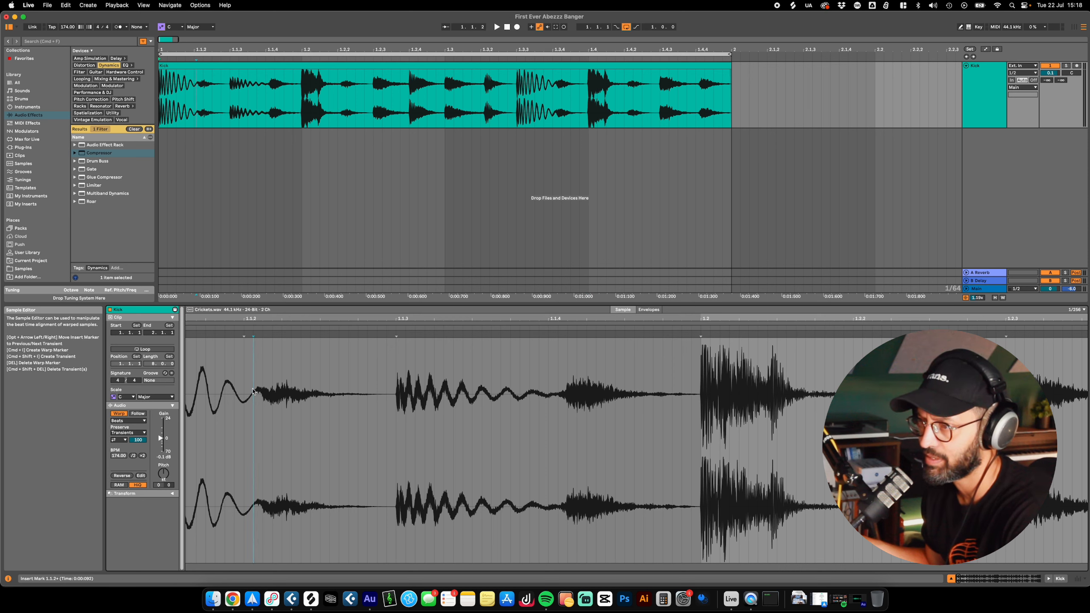
left_click(396, 381)
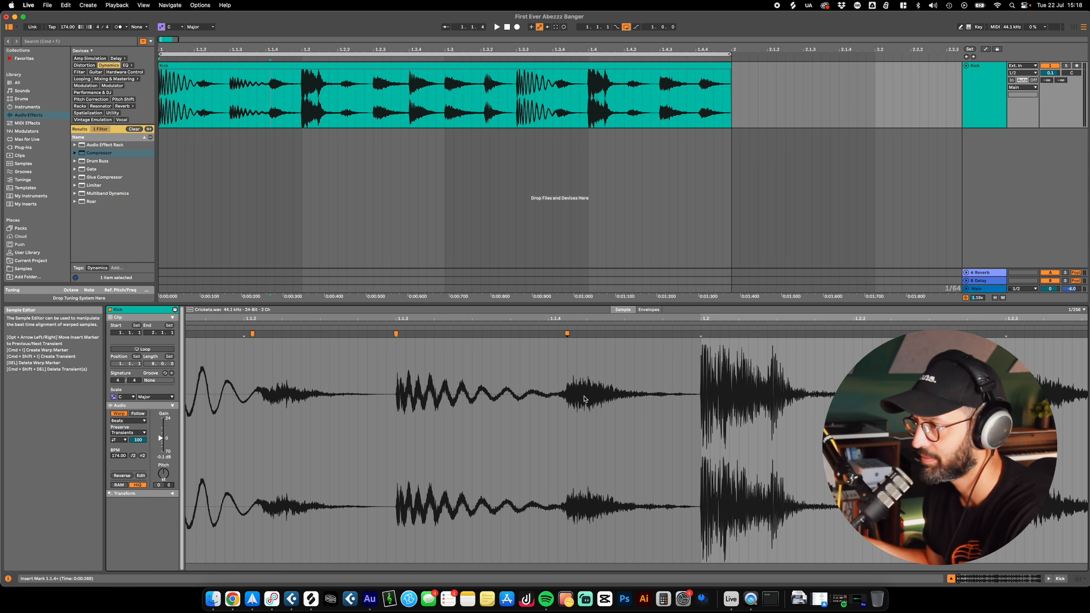
left_click(575, 66)
key("space")
left_click_drag(568, 318, 560, 391)
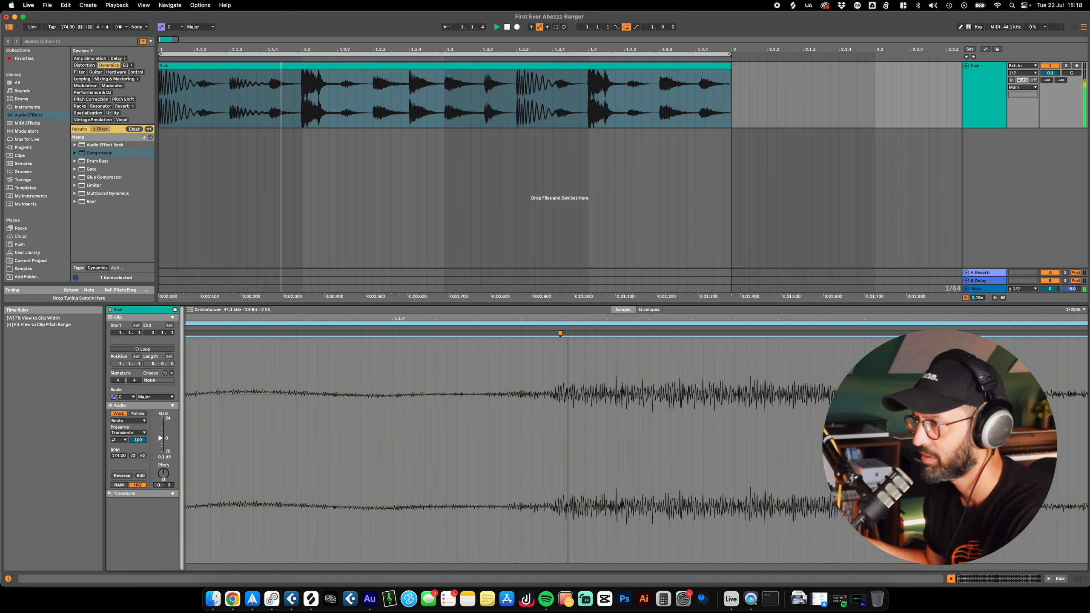
key("super+a")
left_click(543, 371)
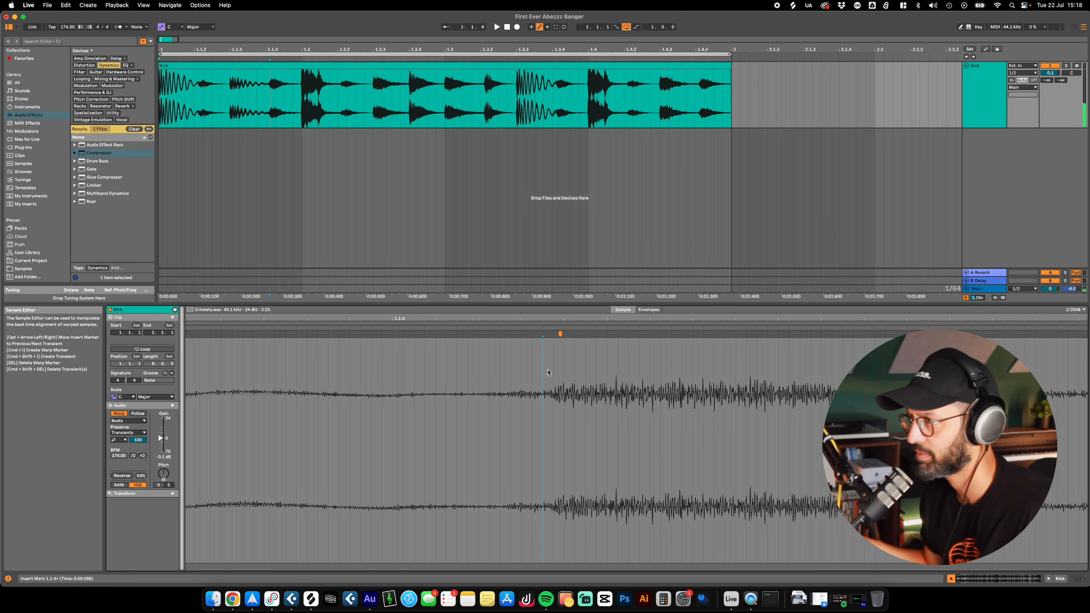
Step: Fine-tune the warp markers near 1.1.4 and 1.1.2 so they line up with the starts of their hits
scroll(548, 374, "down", 5)
scroll(548, 374, "up", 3)
scroll(549, 376, "up", 5)
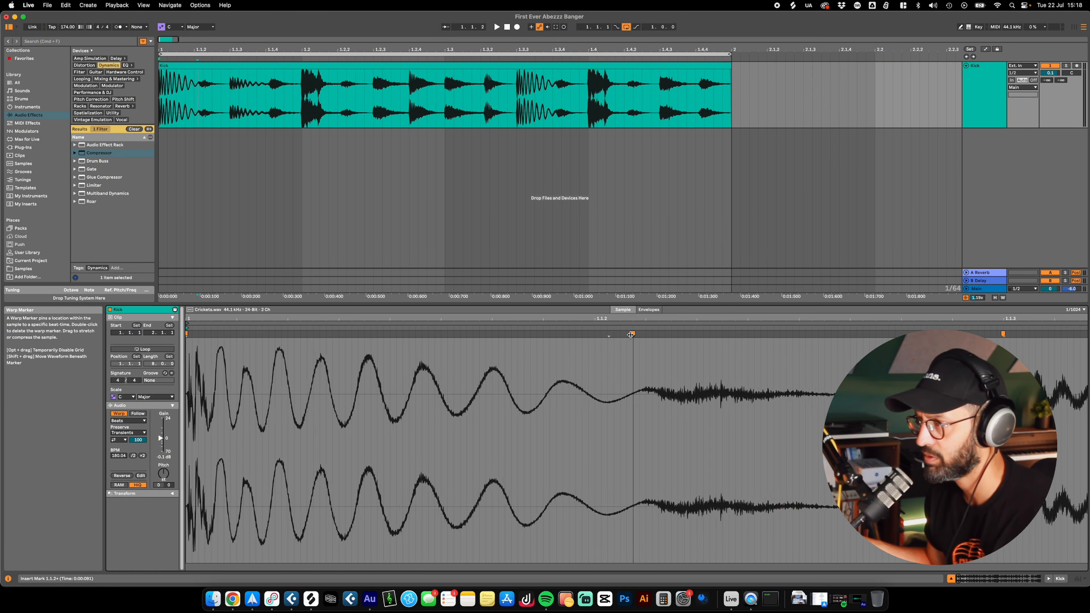
mouse_move(633, 337)
left_mouse_down()
mouse_move(455, 340)
mouse_move(658, 346)
mouse_move(593, 351)
mouse_move(632, 351)
left_mouse_up()
scroll(433, 351, "right", 4)
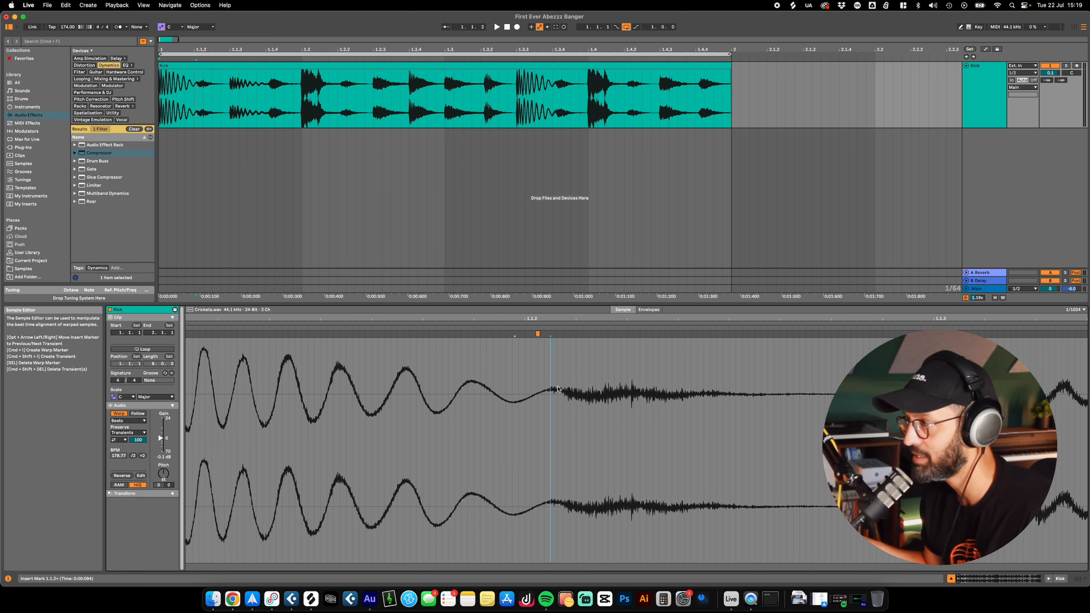
scroll(596, 411, "right", 5)
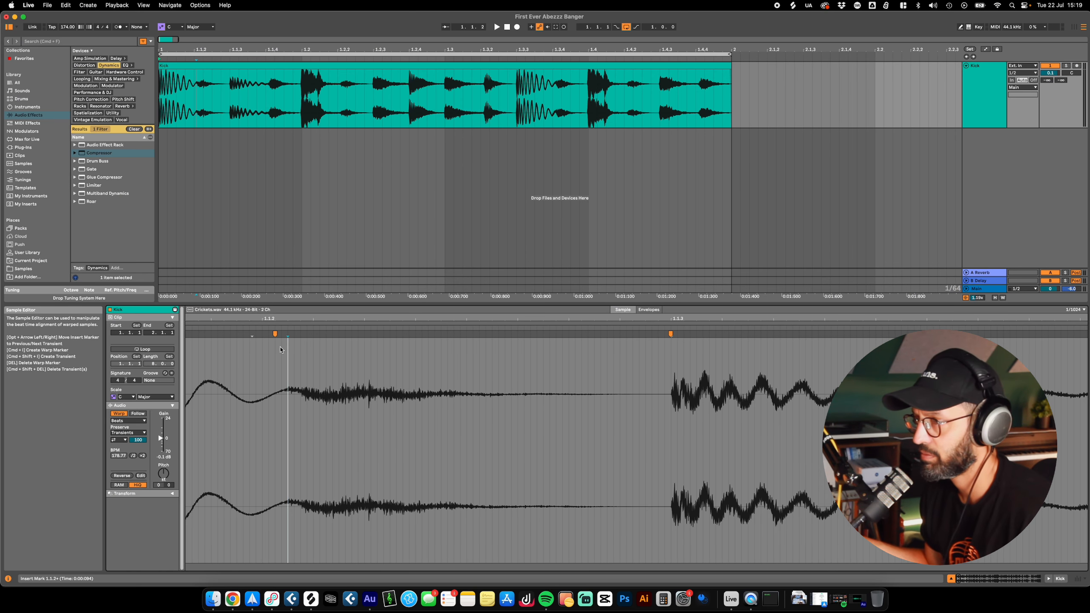
key("super+z")
double_click(282, 335)
Step: Add warp markers on the remaining hits of the break, from 1.2 through 1.4.4
scroll(718, 417, "right", 13)
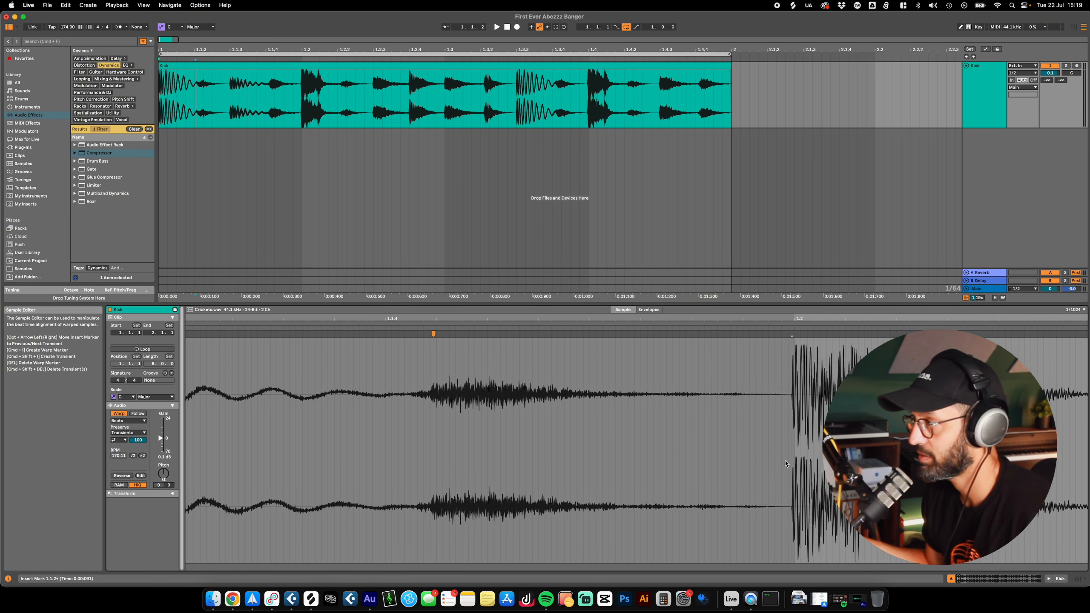
scroll(785, 464, "right", 3)
double_click(617, 335)
scroll(580, 441, "right", 6)
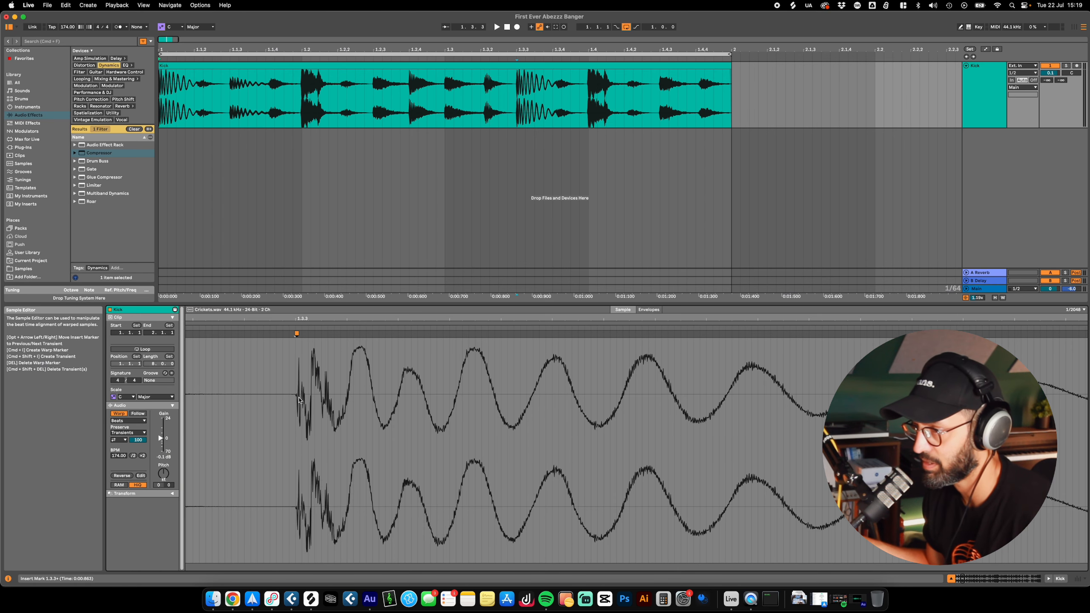
scroll(299, 399, "right", 10)
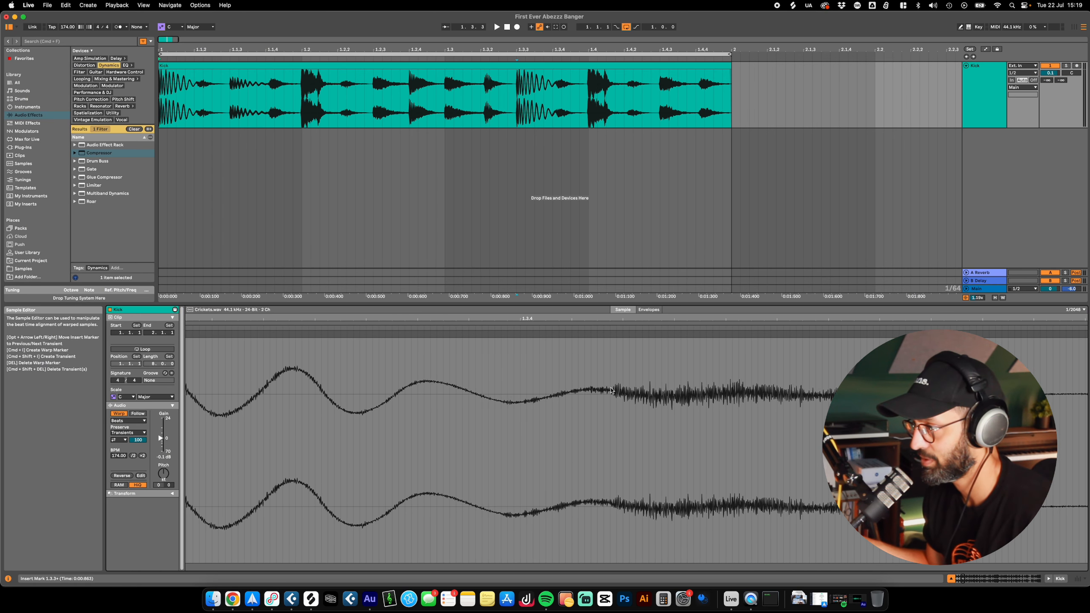
scroll(682, 441, "right", 8)
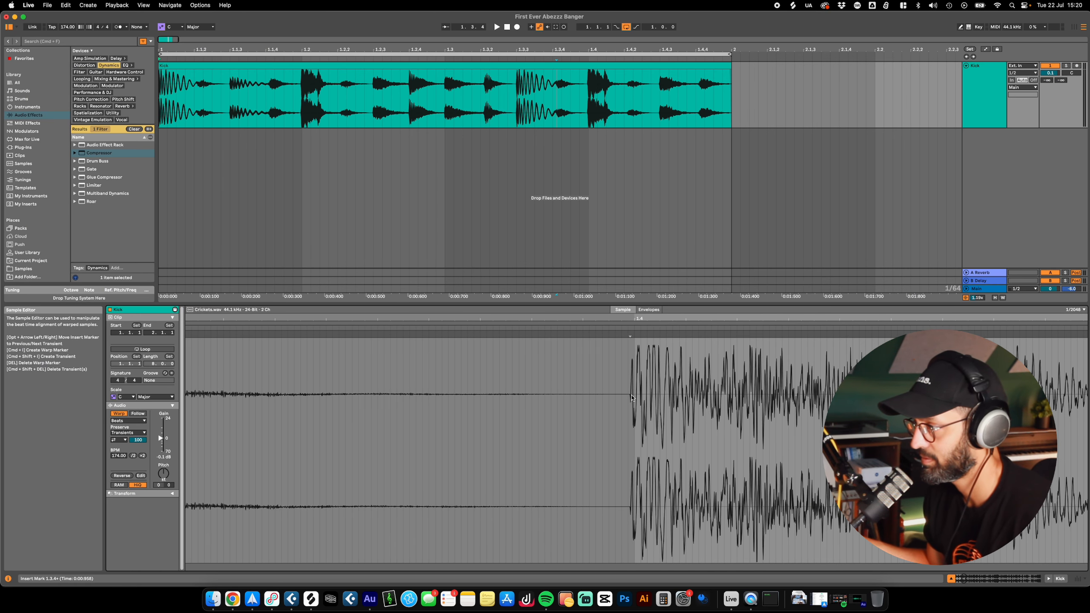
scroll(523, 429, "right", 10)
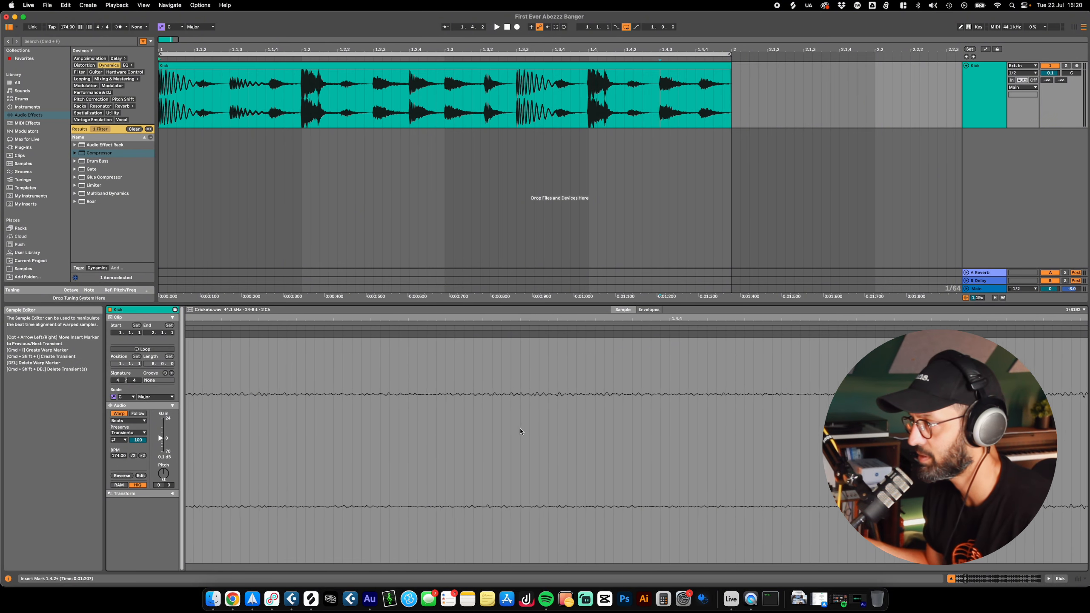
scroll(520, 431, "down", 3)
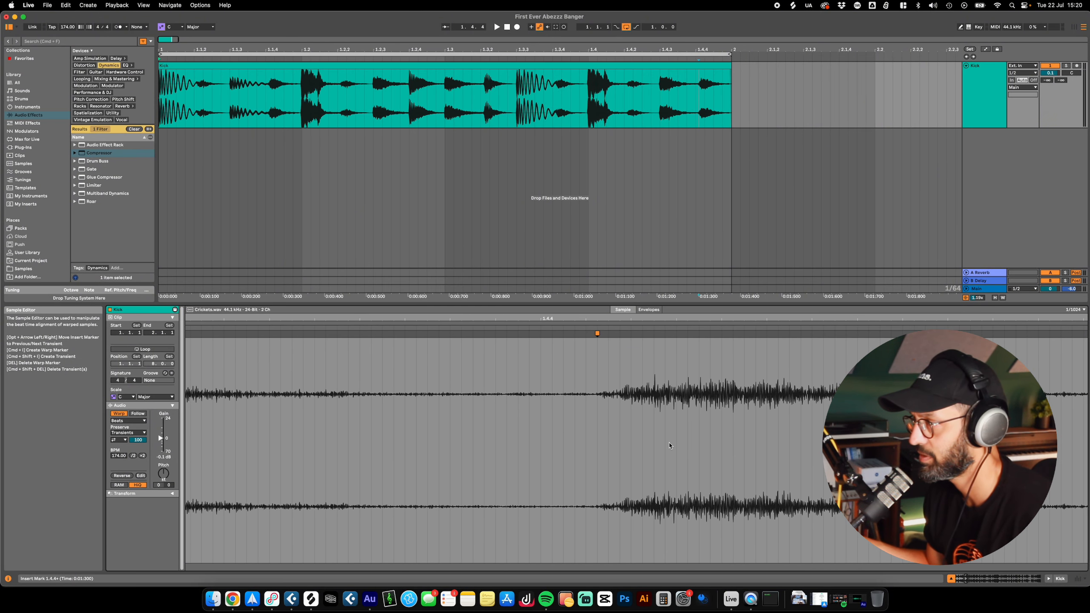
Step: Play the warped break and set the clip's Transient Loop Mode to Off
key("space")
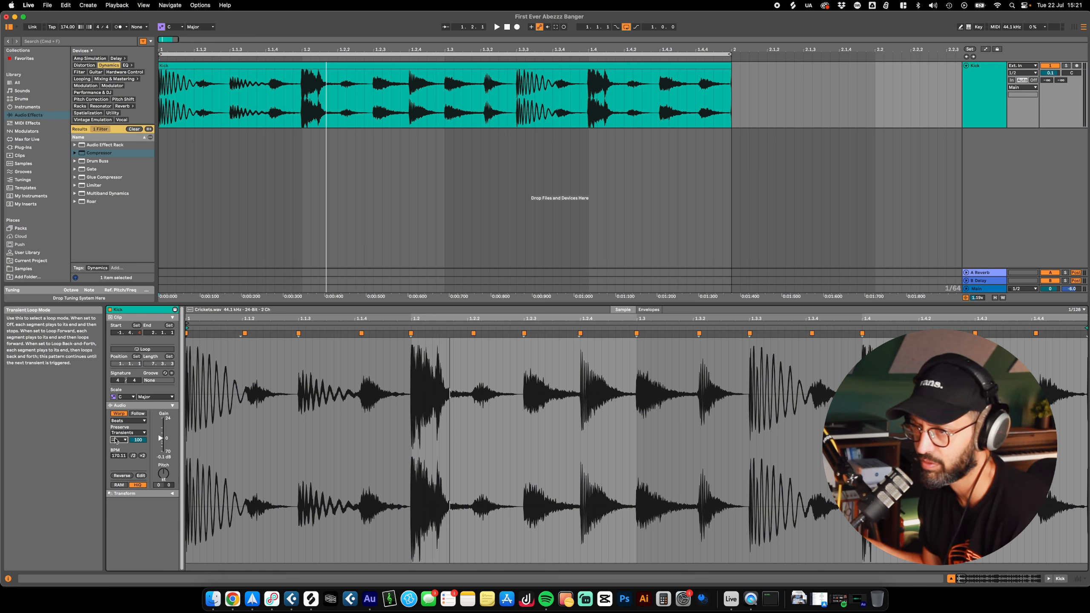
left_click(119, 440)
left_click(117, 449)
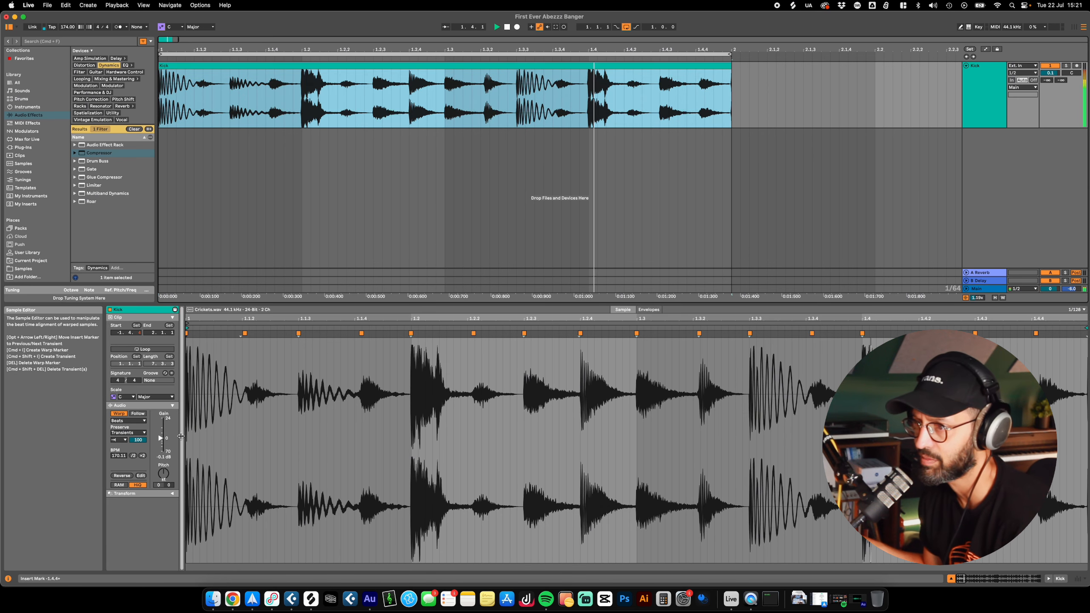
Step: Try transposing the Kick clip up and down between -8 and +8 semitones while it plays
left_click_drag(163, 474, 164, 464)
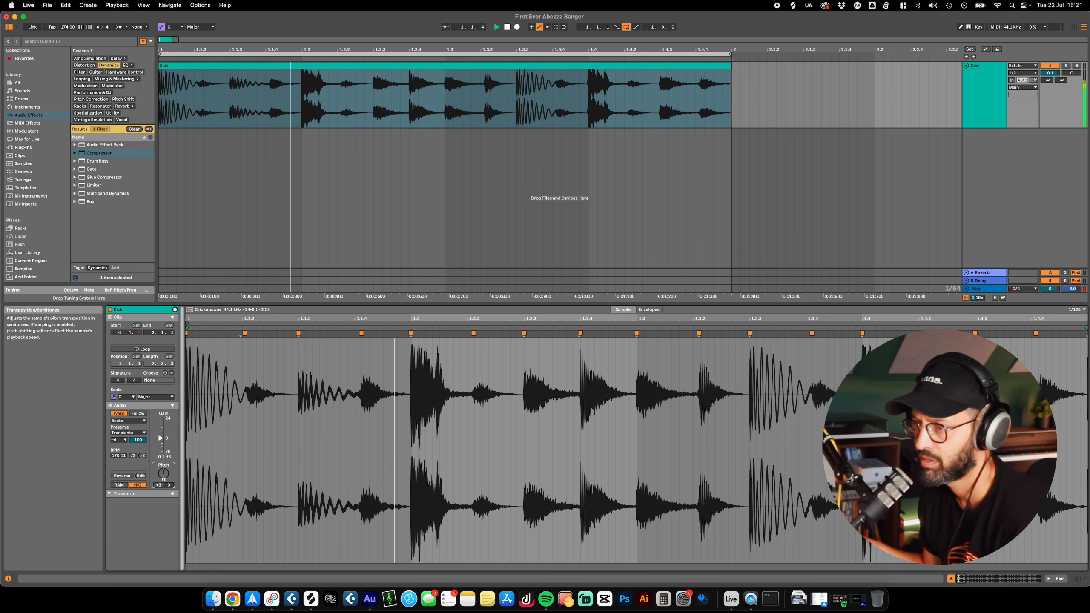
left_click_drag(163, 473, 163, 489)
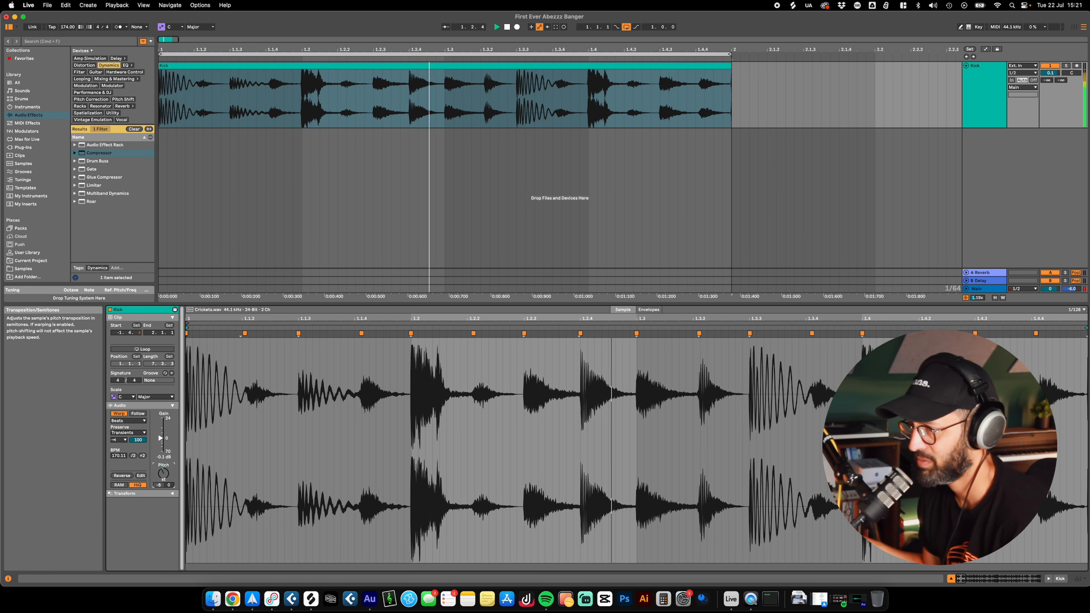
key("space")
key("space")
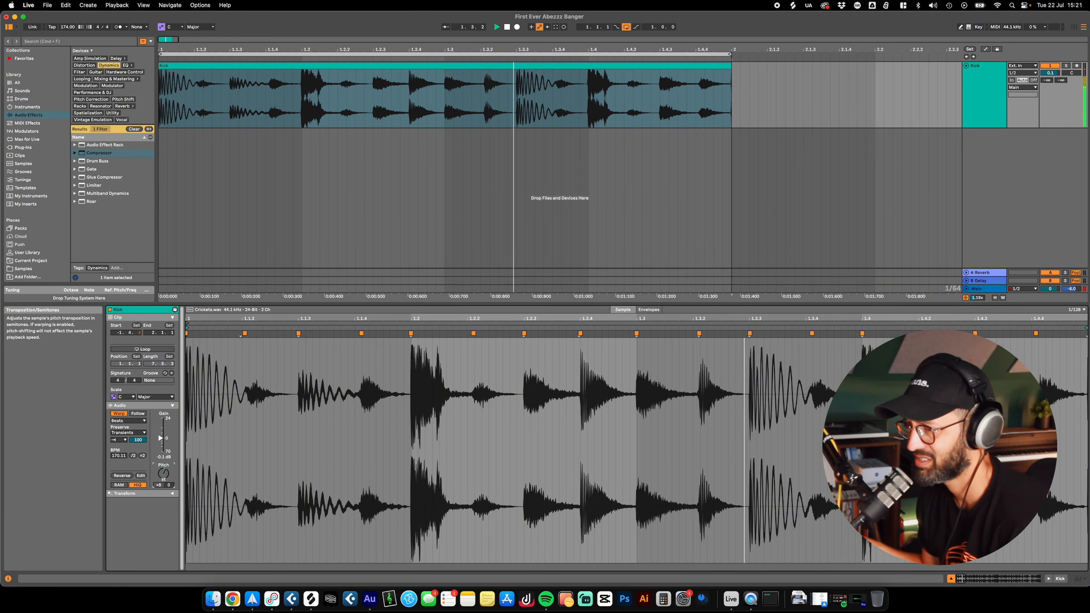
left_click_drag(163, 473, 163, 480)
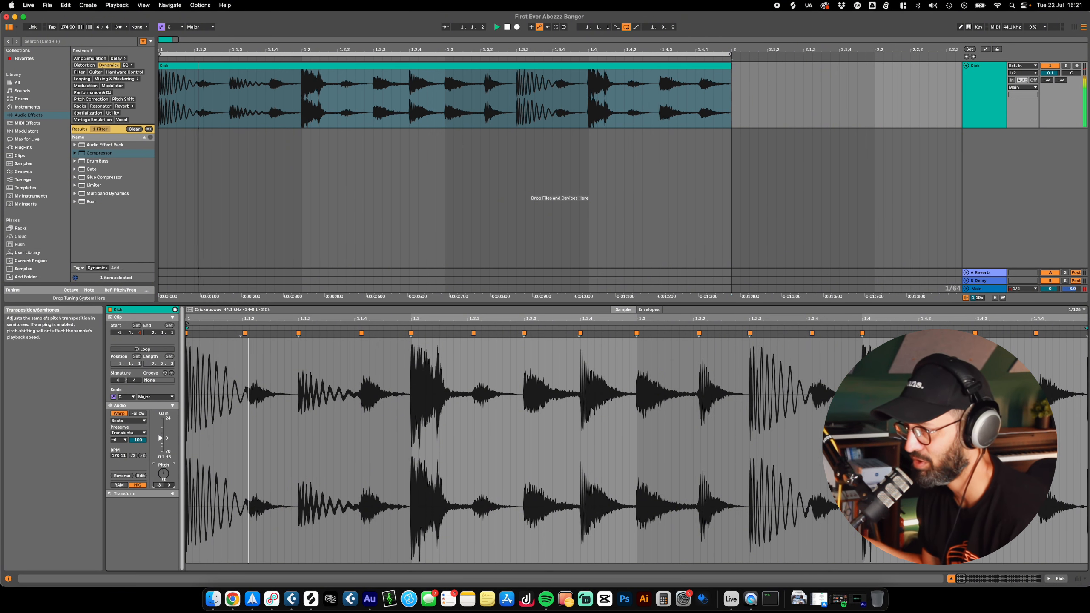
key("space")
Step: Slice the Kick clip to a new MIDI track per transient with the Default preset, and mute the original audio track
left_click(266, 86)
right_click(266, 68)
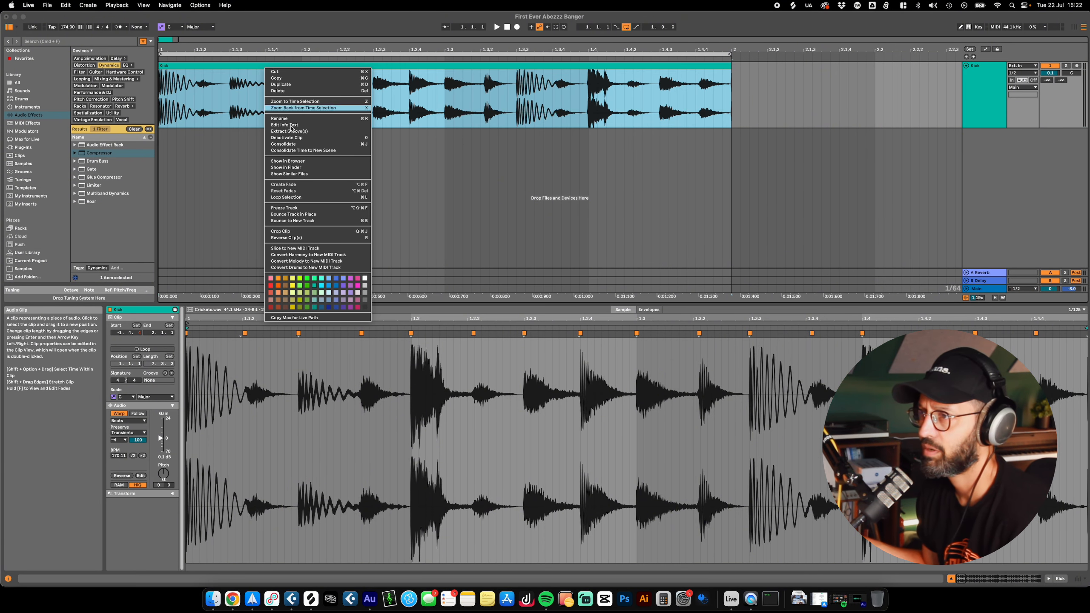
left_click(314, 249)
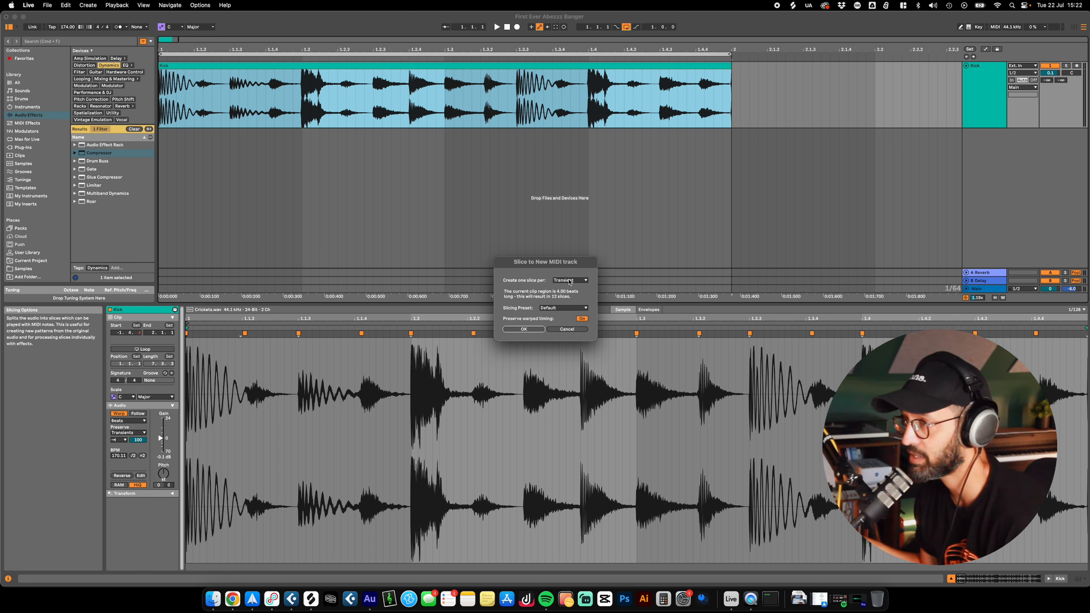
left_click(553, 309)
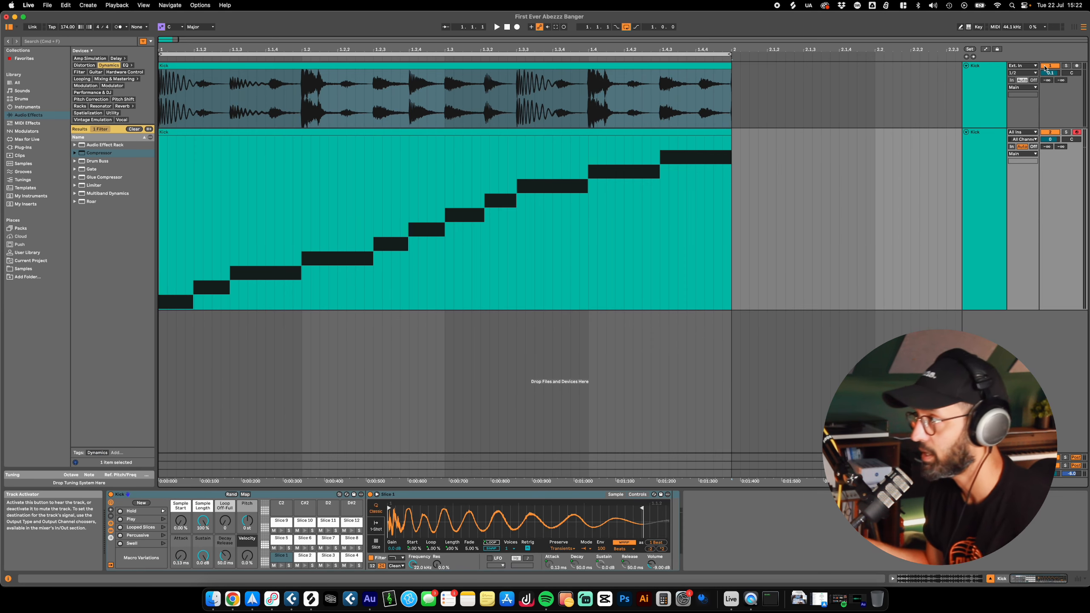
left_click(1051, 67)
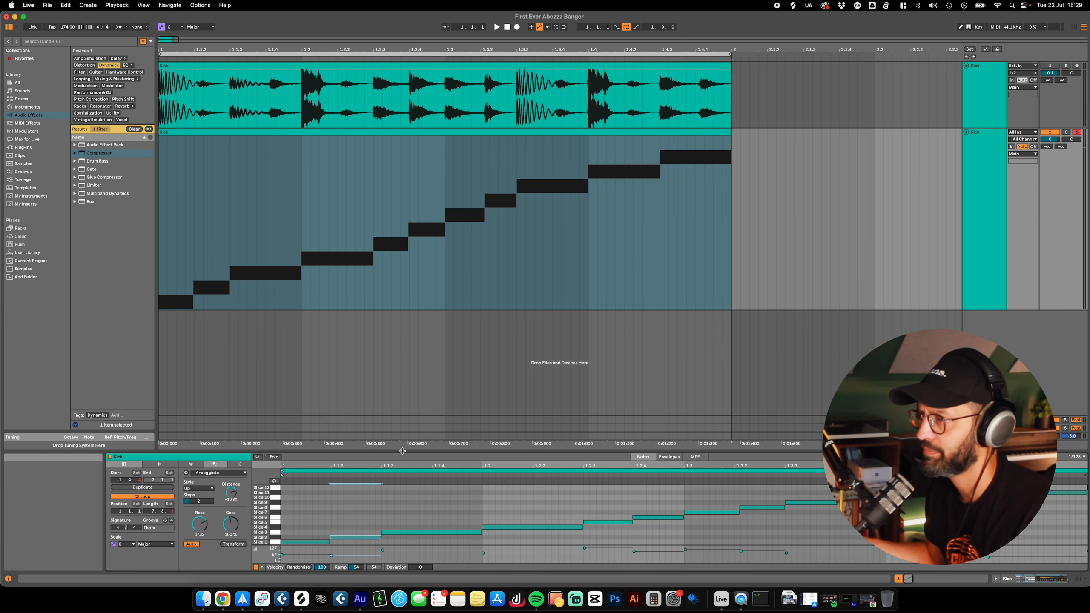
Step: Enlarge the MIDI note editor and examine the notes triggering Slice 1 to Slice 12
left_click_drag(401, 450, 401, 300)
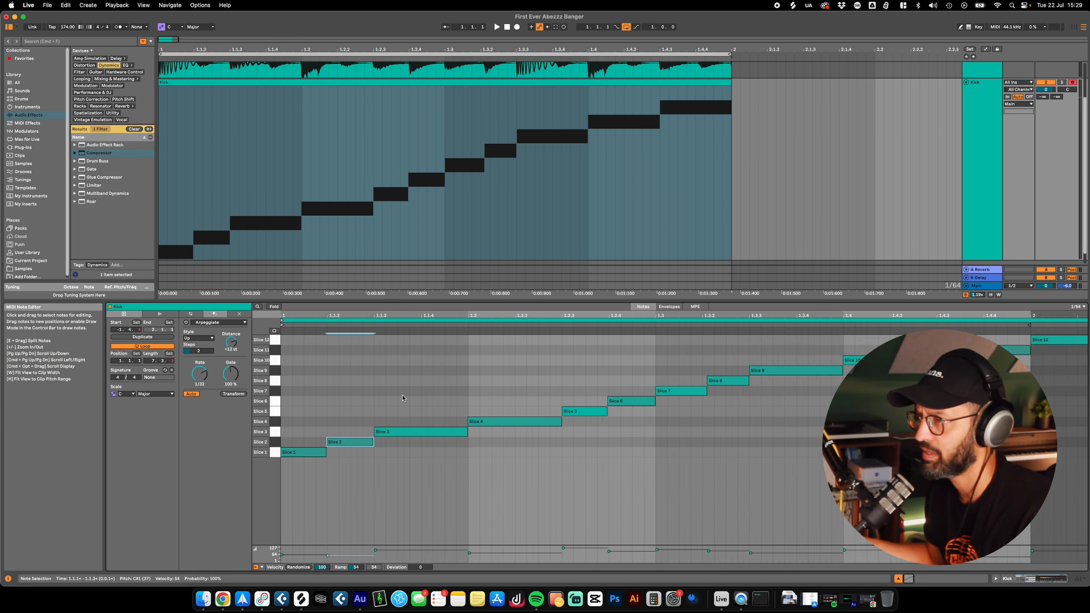
scroll(323, 379, "up", 6)
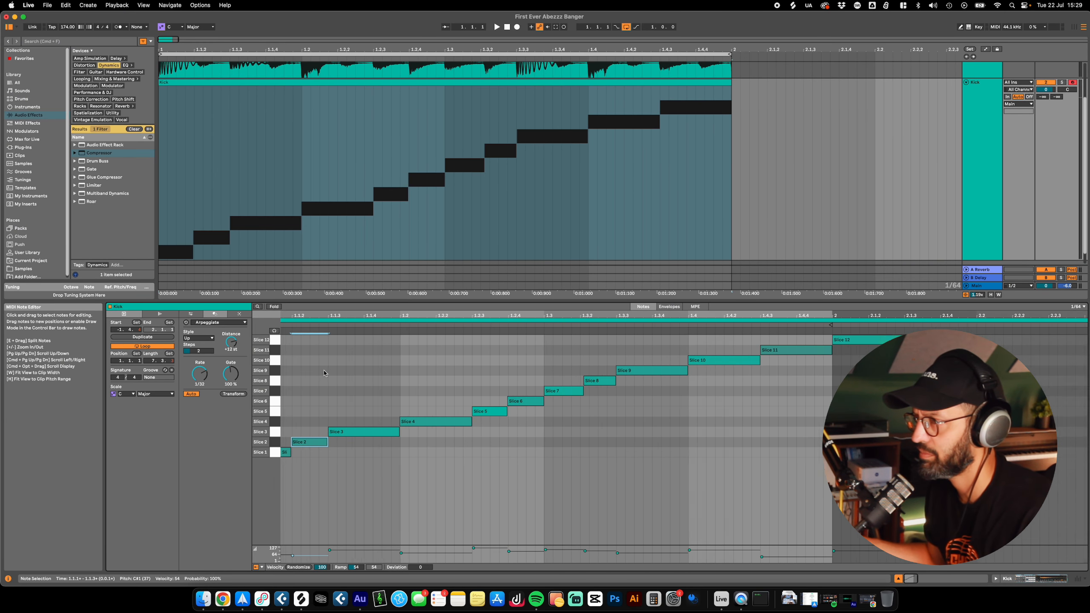
scroll(370, 399, "left", 2)
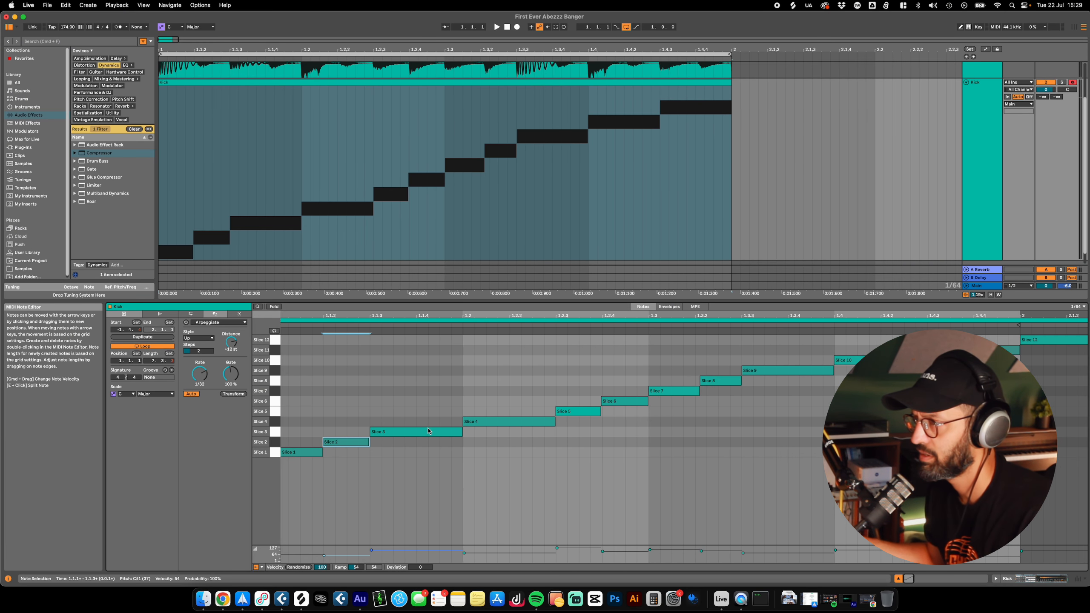
left_click(461, 404)
scroll(451, 463, "down", 4)
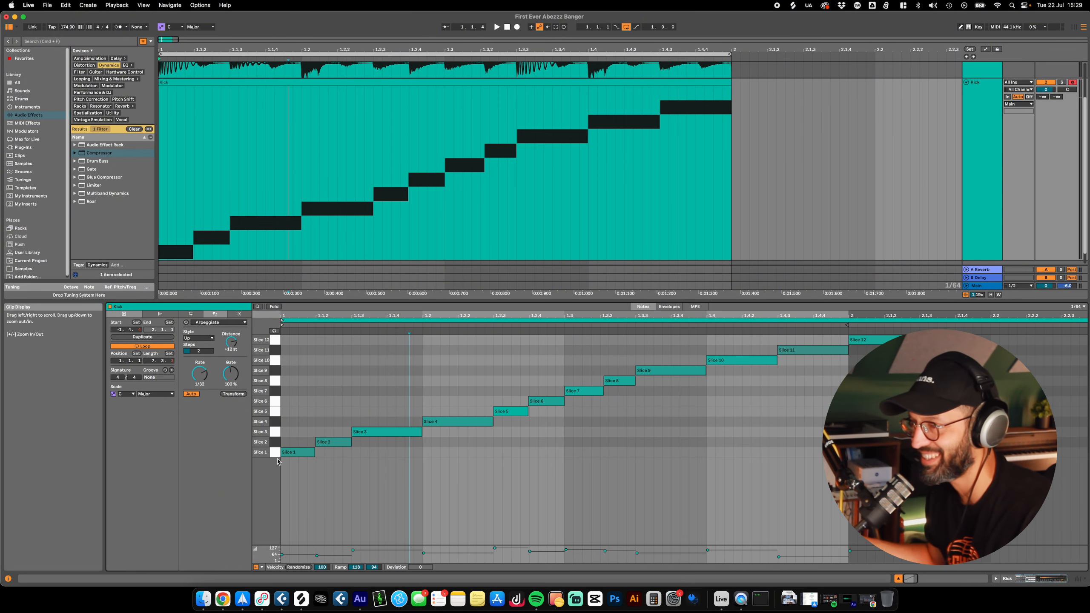
left_click(297, 452)
Step: Insert a MIDI track with an empty clip at 1.4 and view the note editor's grid options
left_click(142, 5)
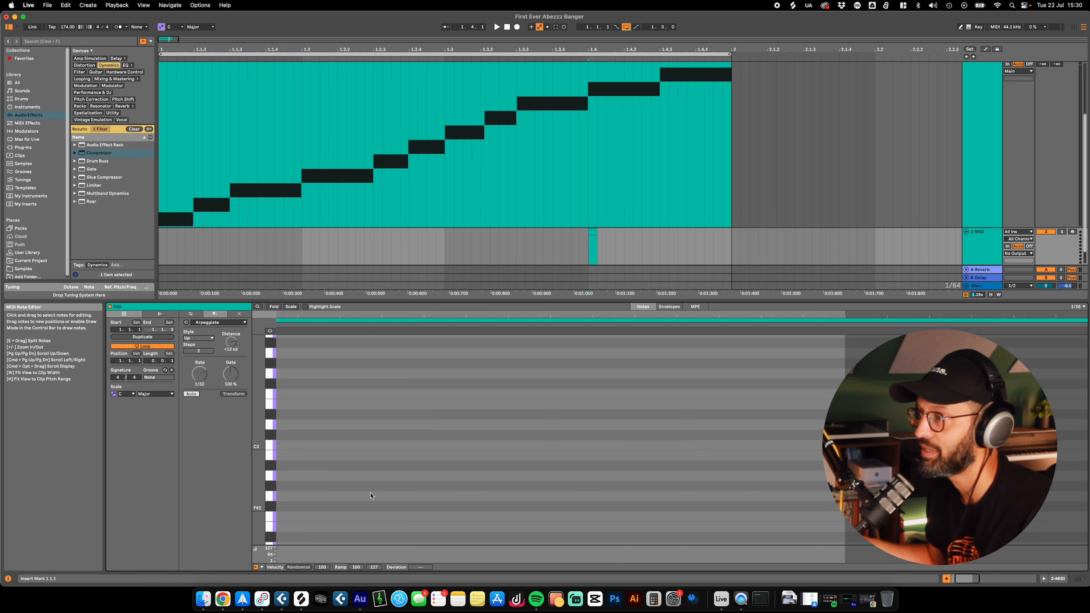
right_click(331, 370)
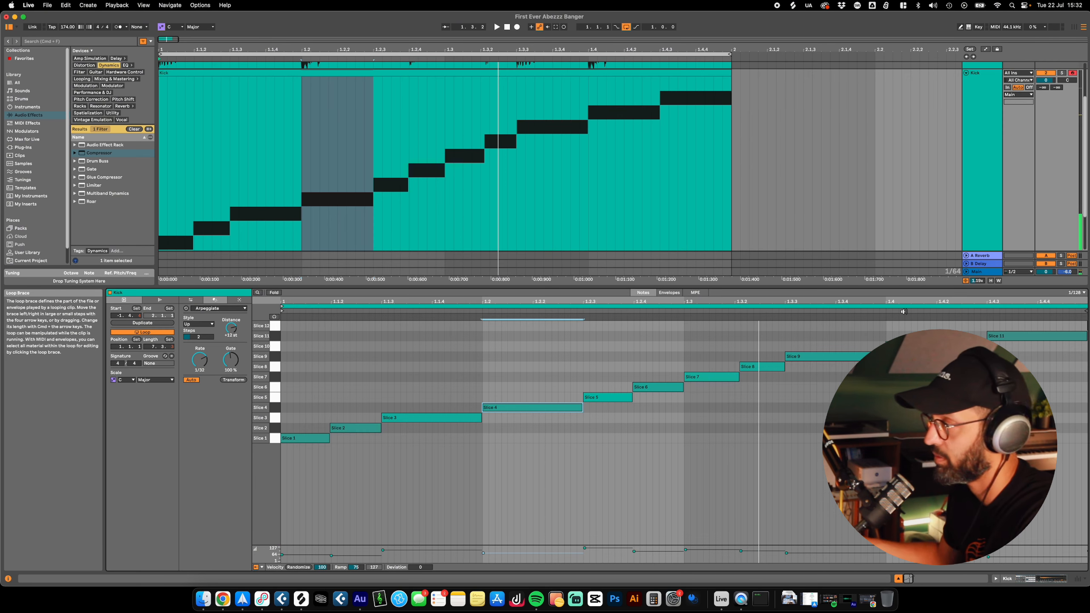
left_click(580, 410)
Step: Rearrange the notes with Slice 9 starting the bar and Slice 4 at 1.4, and nudge the Slice 6 note slightly before 1.2.4
left_click_drag(552, 411, 324, 360)
key("space")
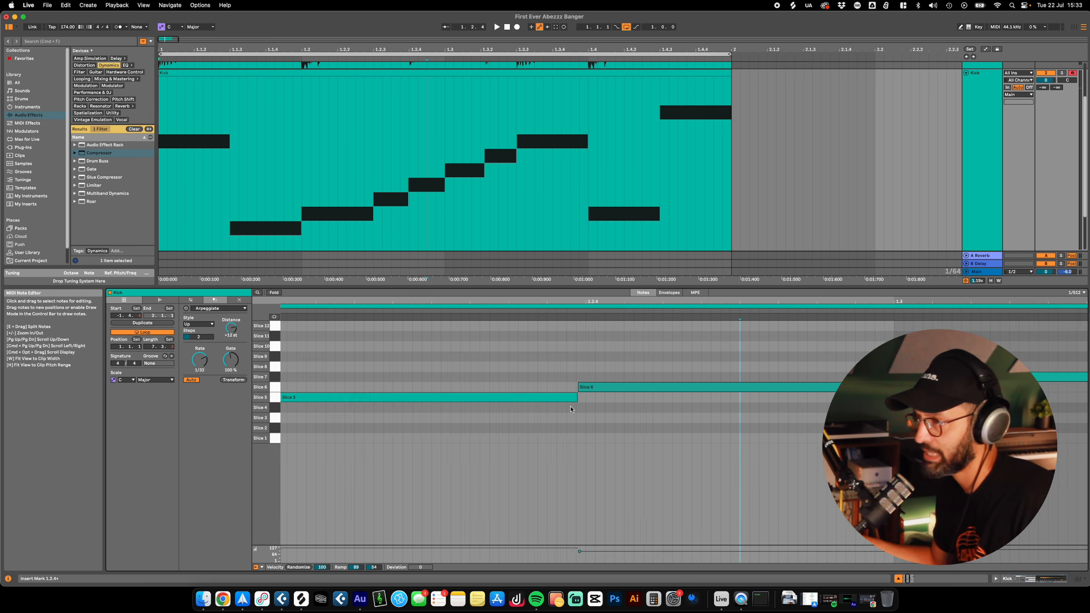
left_click_drag(589, 389, 566, 392)
scroll(588, 391, "up", 5)
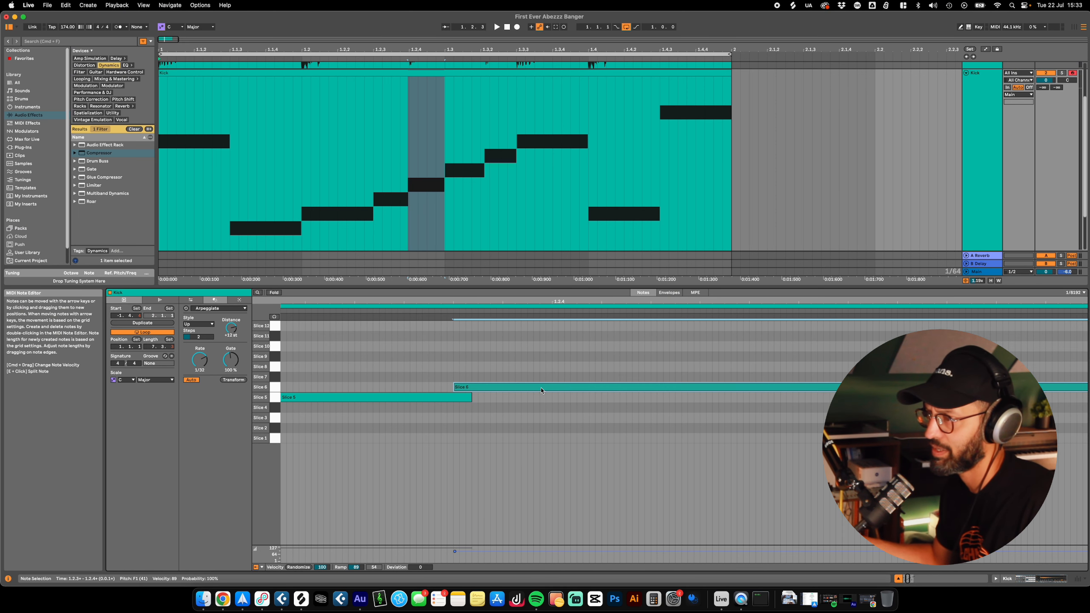
key("Delete")
key("super+z")
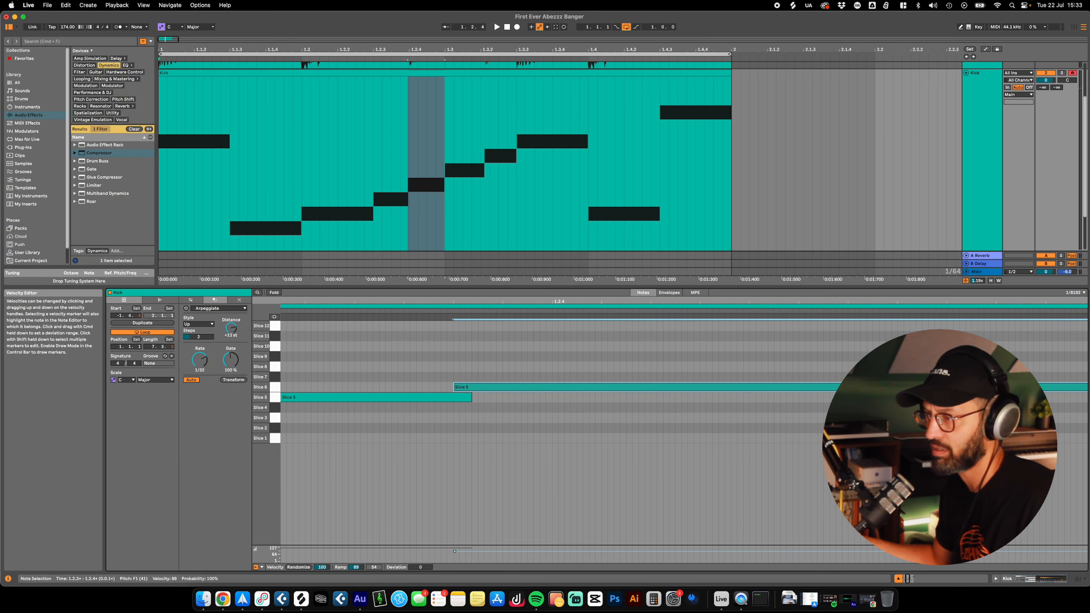
key("shift+Tab")
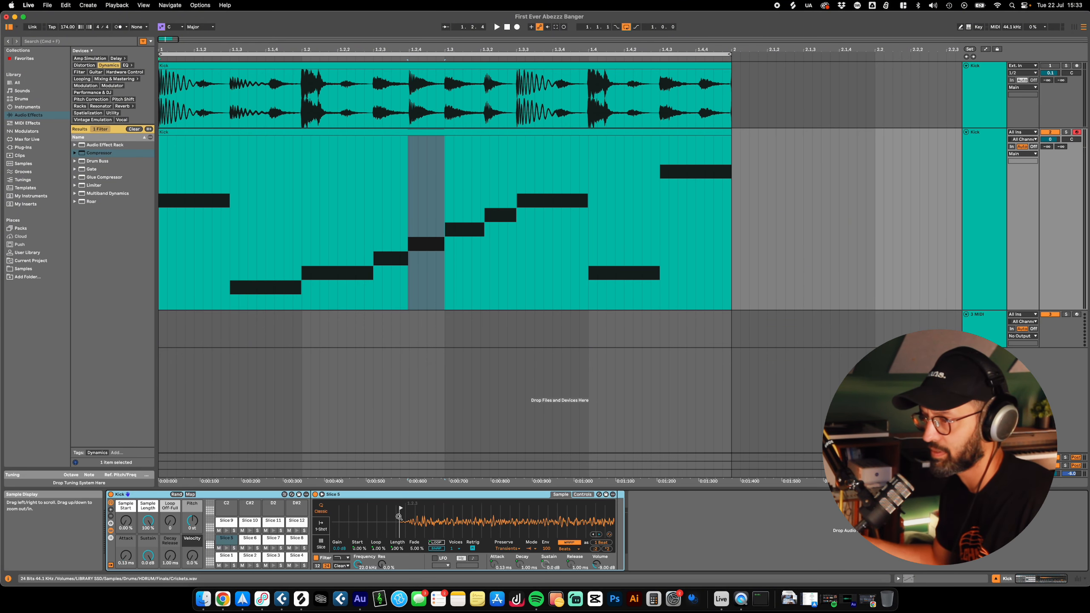
key("shift+Tab")
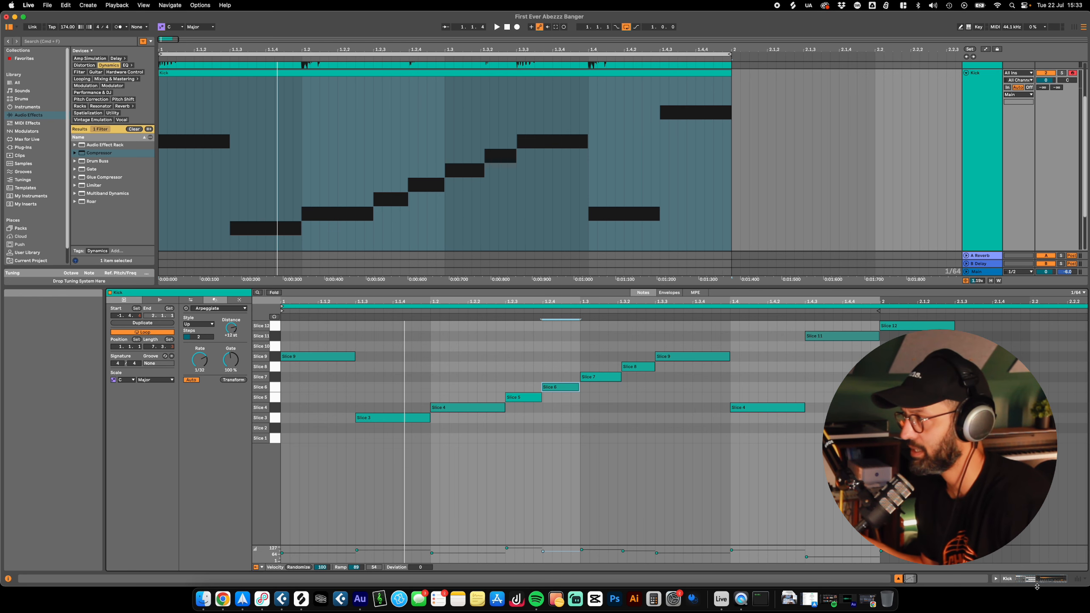
Step: Show the Kick drum rack's chain list with its input/output, send and return chain sections
key("shift+Tab")
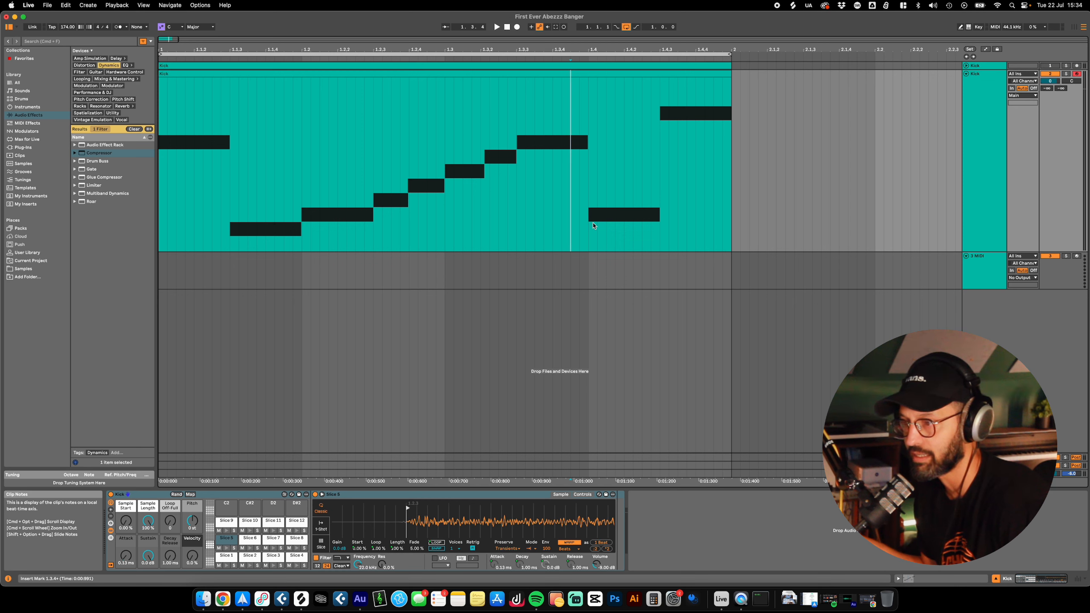
left_click(110, 538)
scroll(365, 537, "down", 3)
scroll(258, 535, "up", 5)
left_click(111, 558)
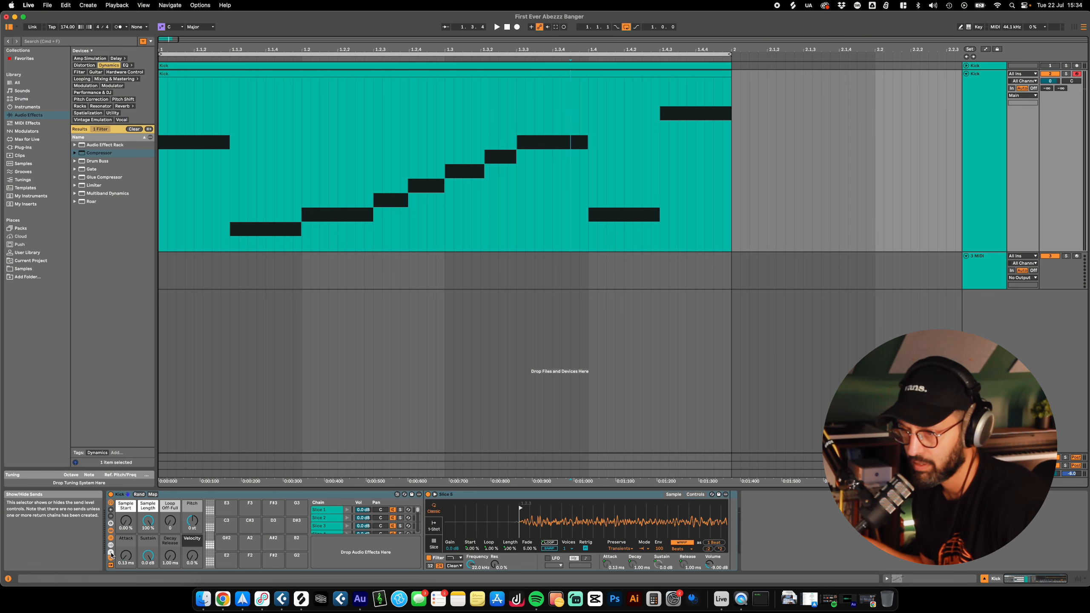
left_click(110, 556)
Step: Rename the drum rack's Slice 1 chain as Kicks
left_click(347, 510)
right_click(347, 511)
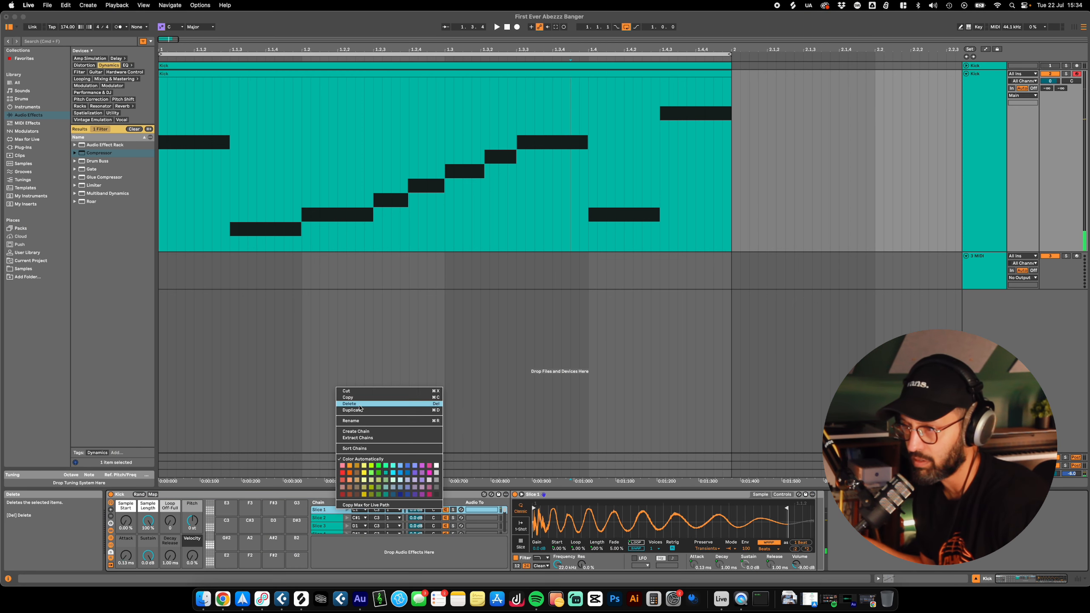
left_click(360, 418)
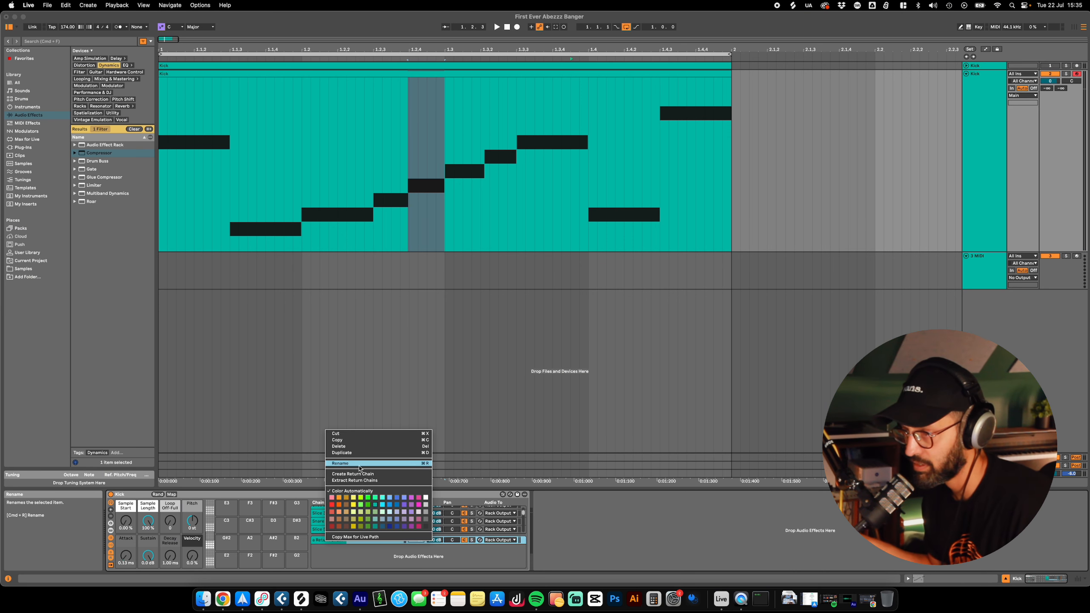
Step: Name the drum rack's first return chain Snares and add further return chains named Kicks and Tops
left_click(357, 463)
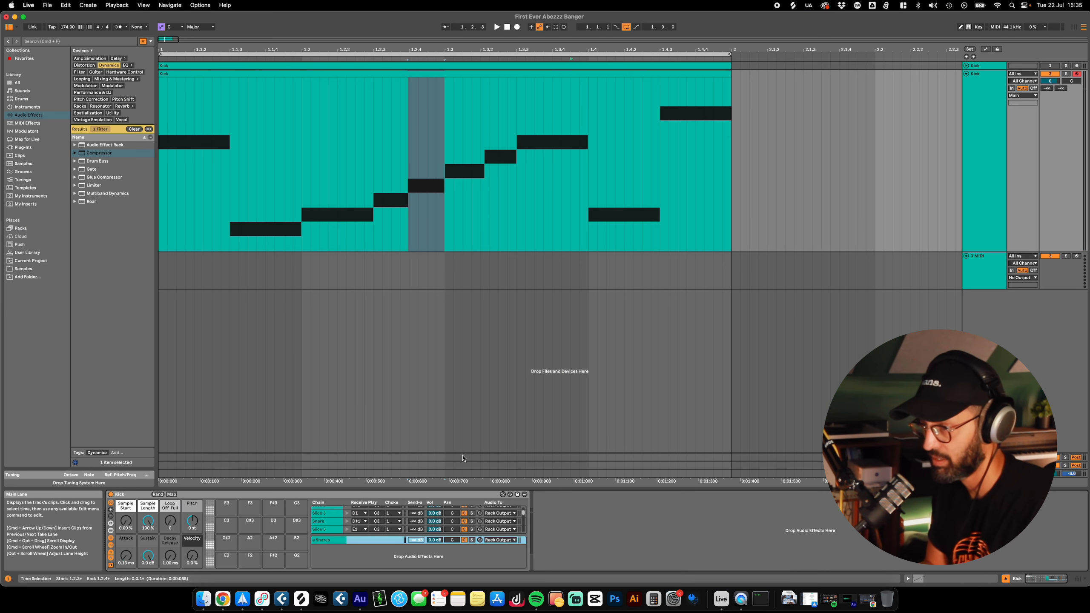
right_click(392, 555)
left_click(399, 559)
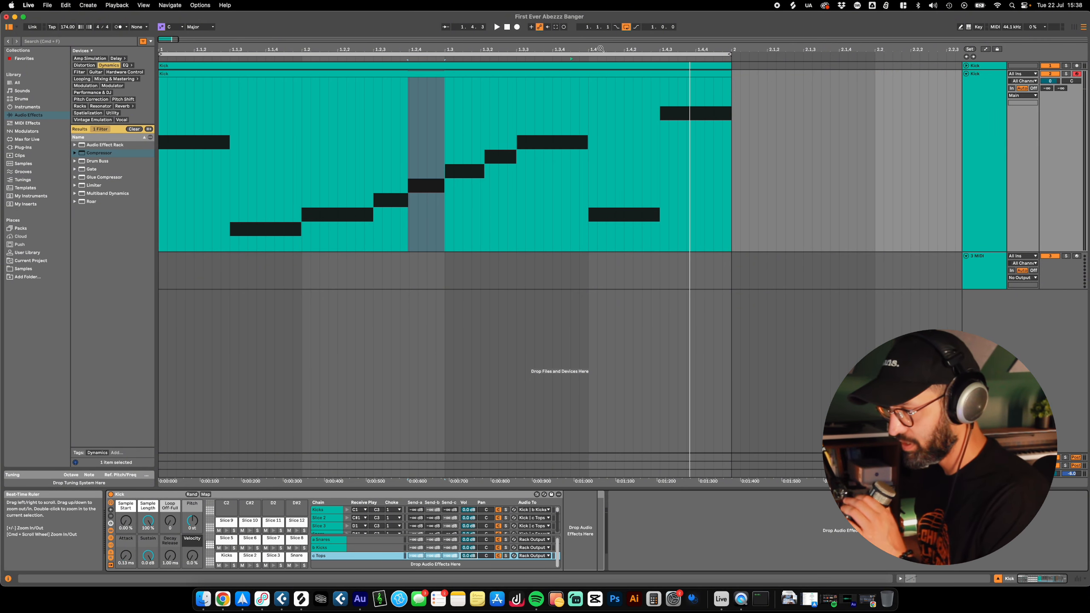
Step: Play the loop and add an EQ Eight to the Kicks return chain
key("space")
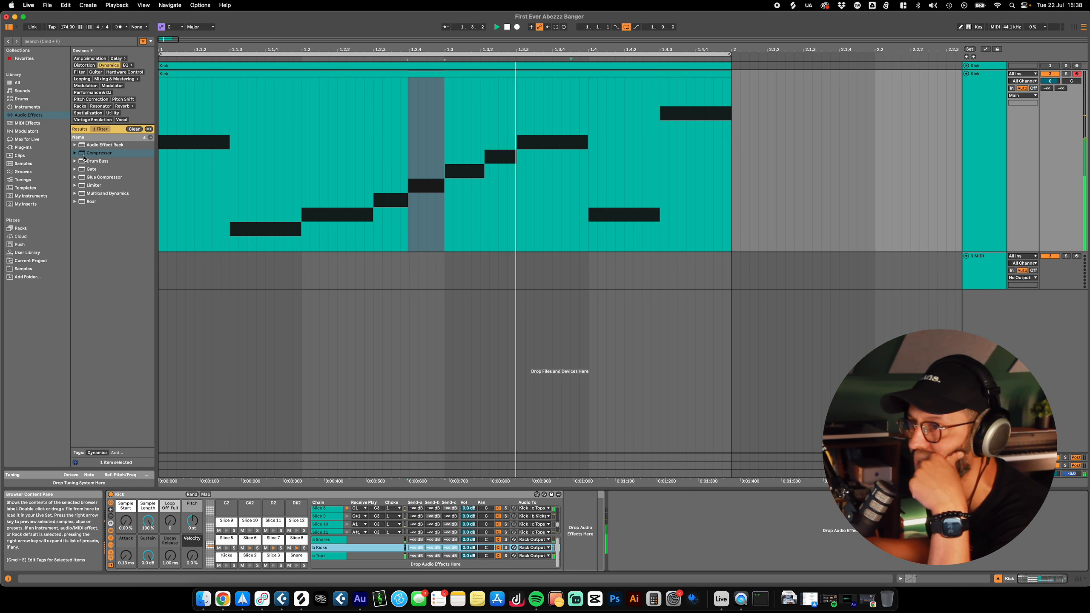
left_click(126, 64)
left_click(96, 178)
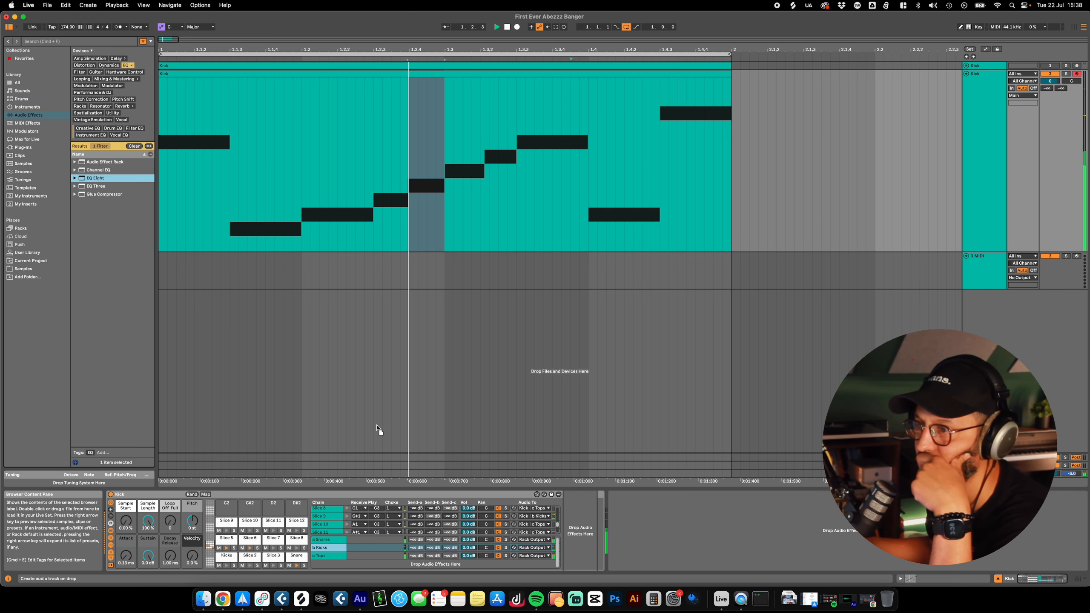
left_click_drag(587, 534, 586, 534)
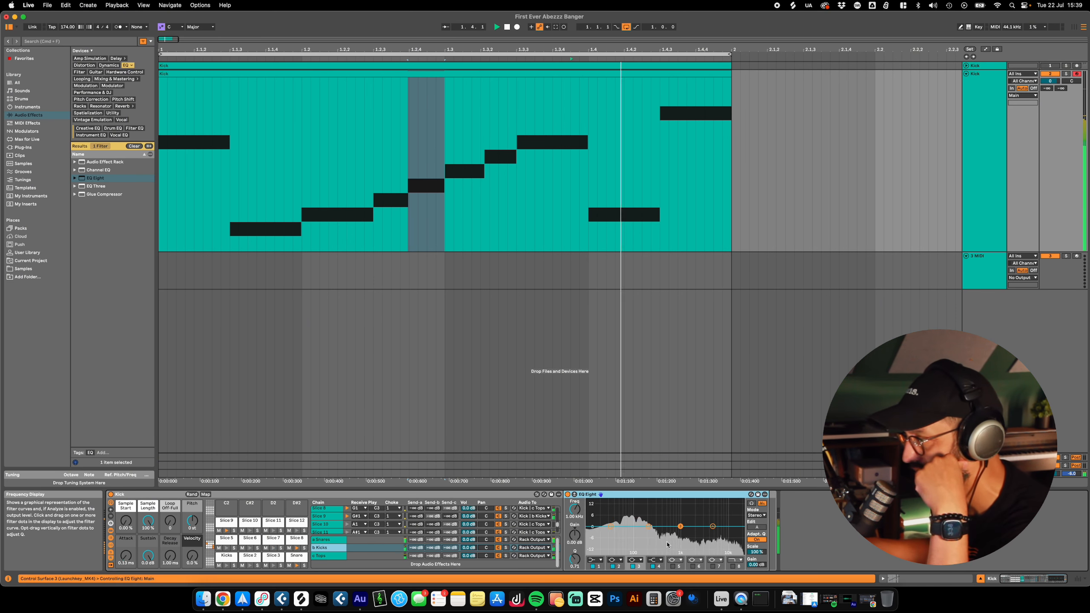
Step: Add an EQ Eight to the Snares return chain and cut its lows at about 147 Hz
left_click(328, 540)
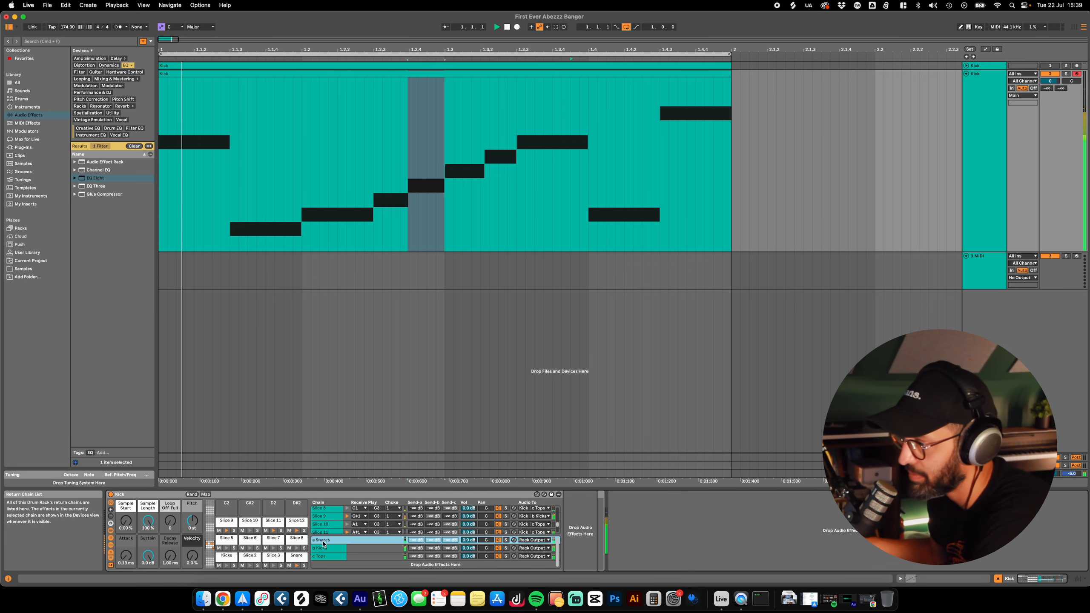
left_click_drag(96, 179, 639, 553)
left_click(328, 540)
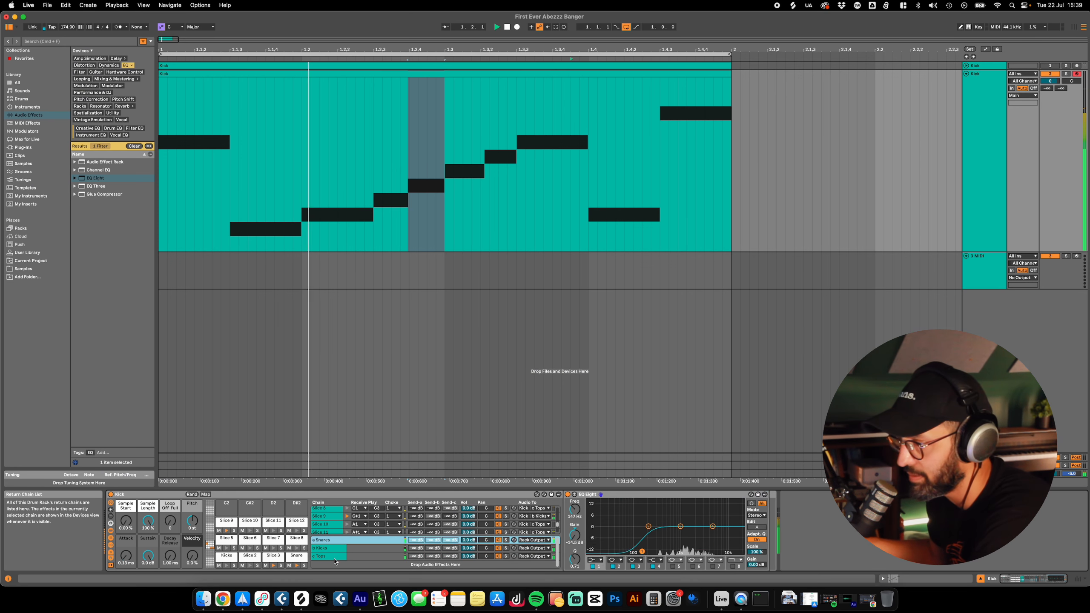
Step: Add a Compressor to the Tops return chain and lower its threshold to about -14.2 dB
left_click(327, 556)
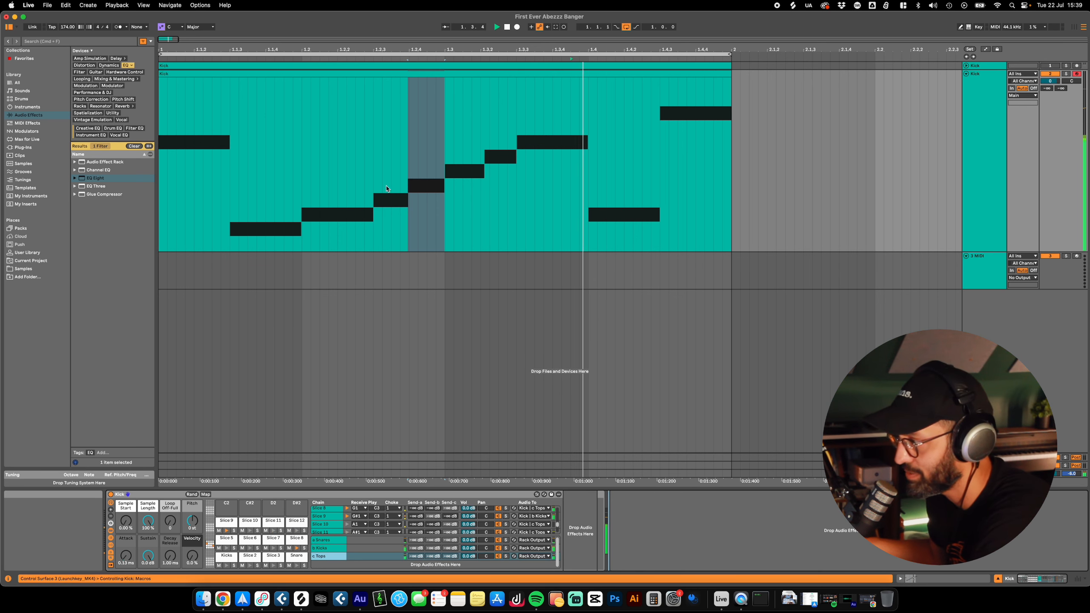
left_click(108, 65)
left_click_drag(100, 153, 716, 553)
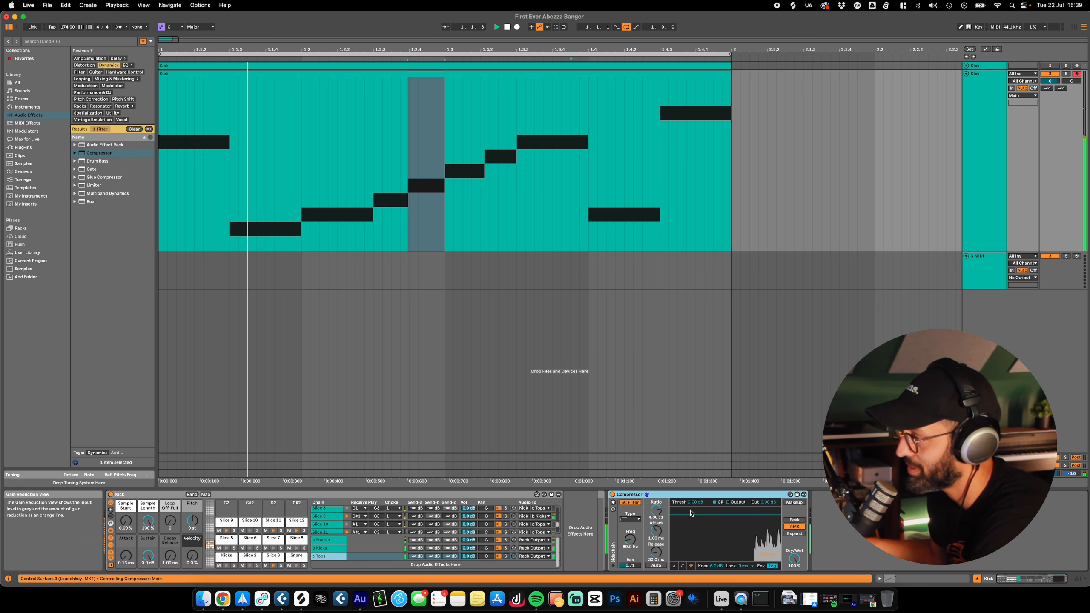
left_click_drag(696, 502, 697, 515)
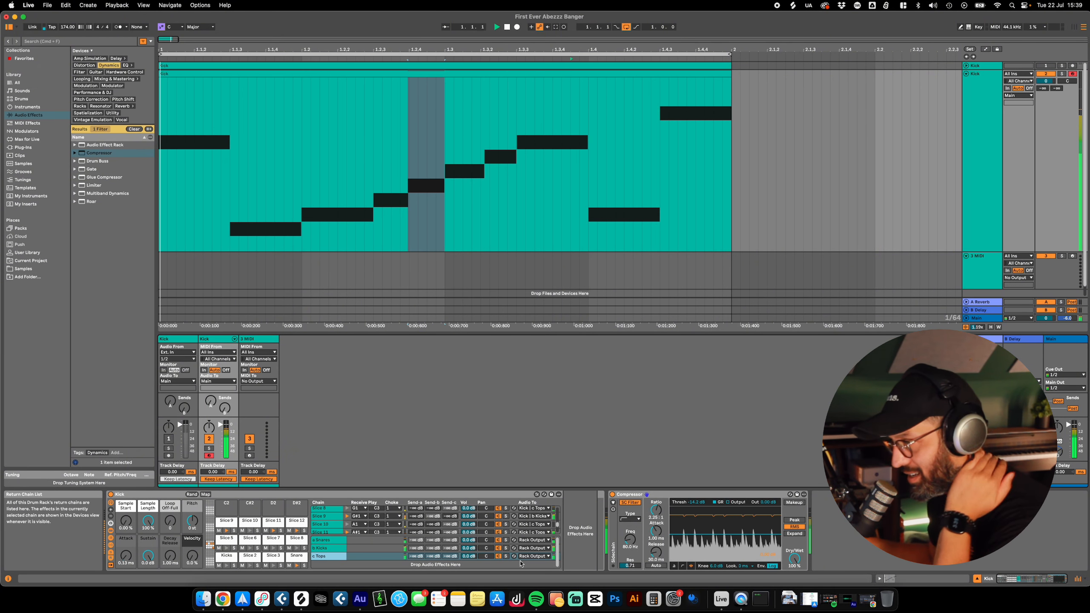
Step: Add an EQ Eight ahead of the Compressor on the Tops return chain, adjust its low band, and stop playback
left_click(130, 64)
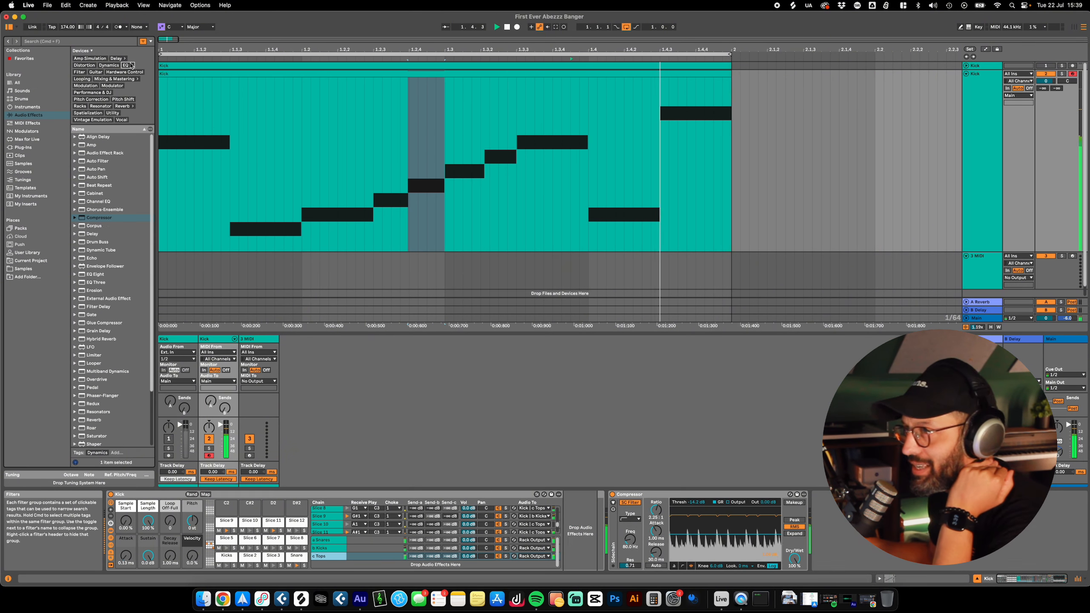
left_click(128, 65)
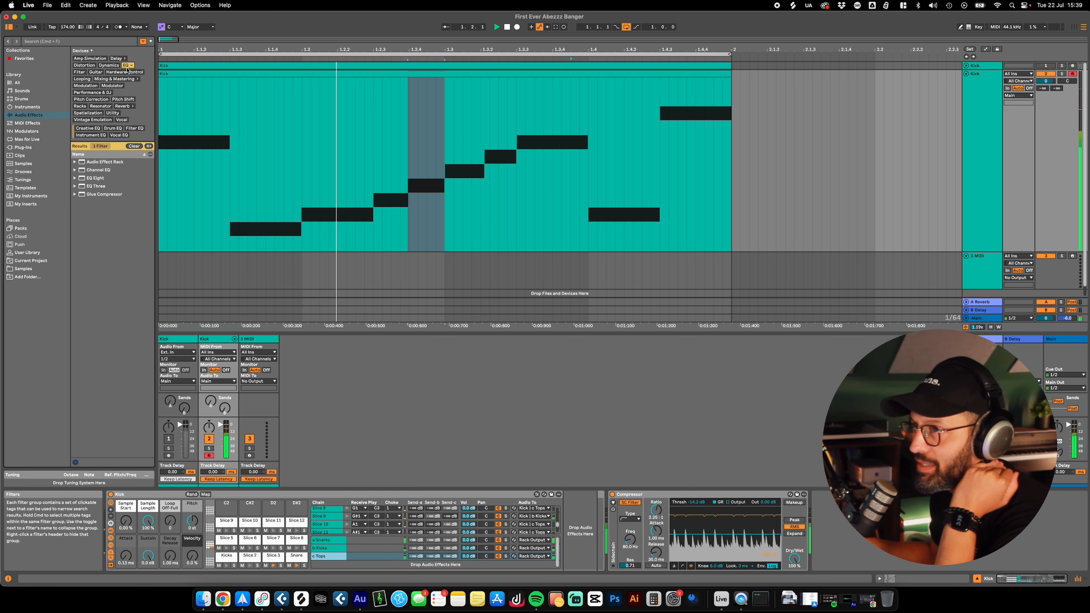
left_click_drag(96, 178, 568, 529)
left_click_drag(643, 552, 647, 551)
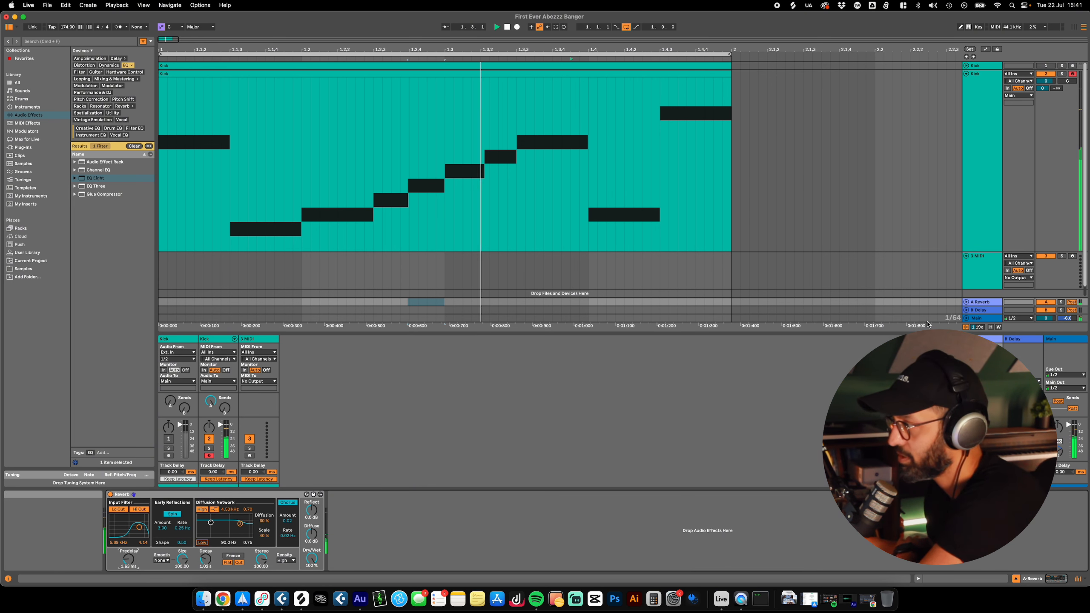
key("space")
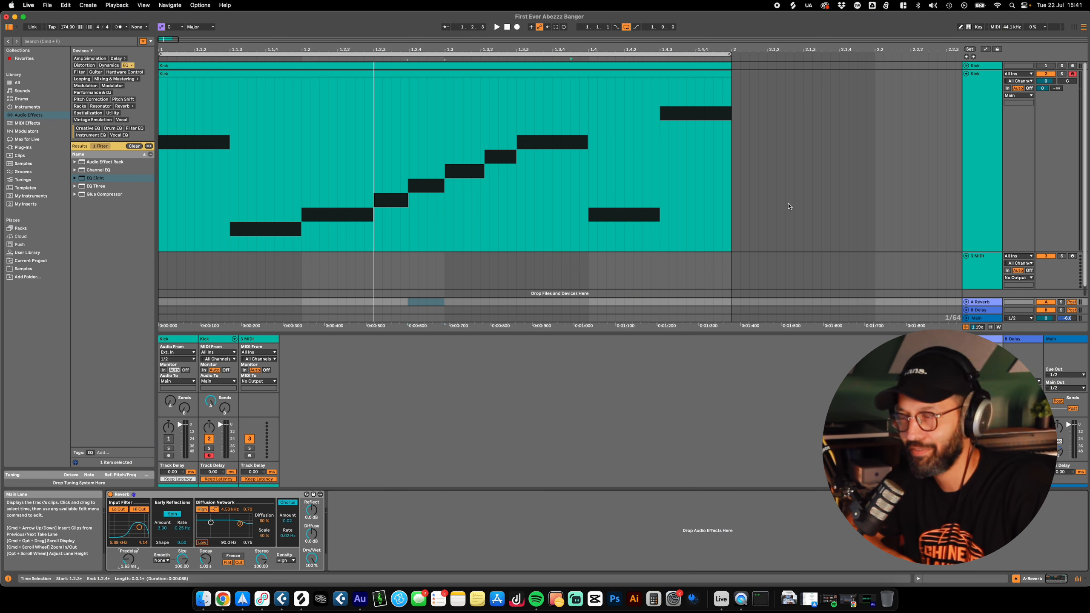